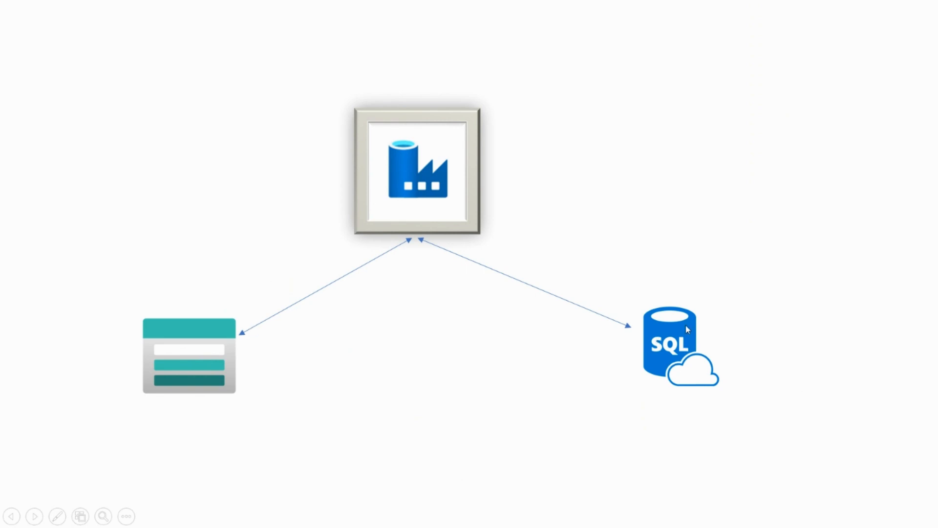
- Switch to the browser and open the existing azcloudtrip data factory in Azure Data Factory
{"action": "key", "text": "alt+Tab"}
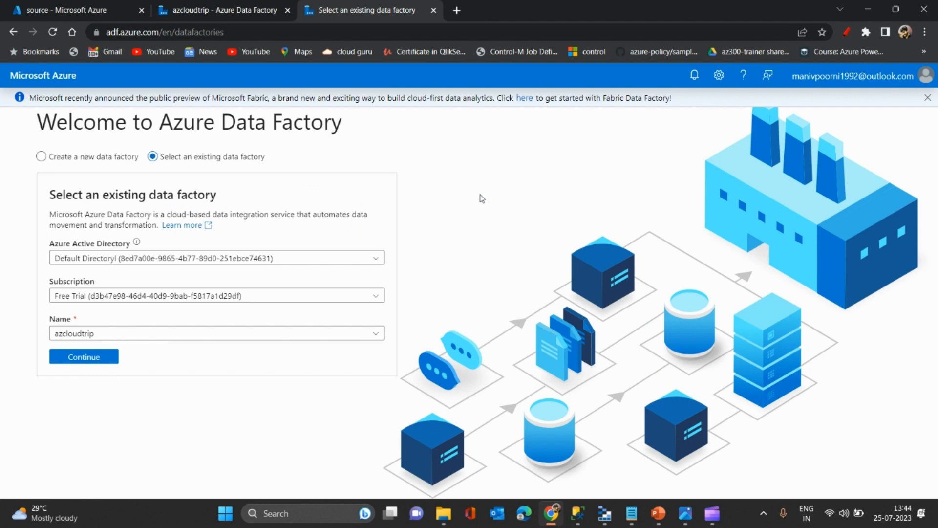
{"action": "left_click", "coordinate": [94, 358]}
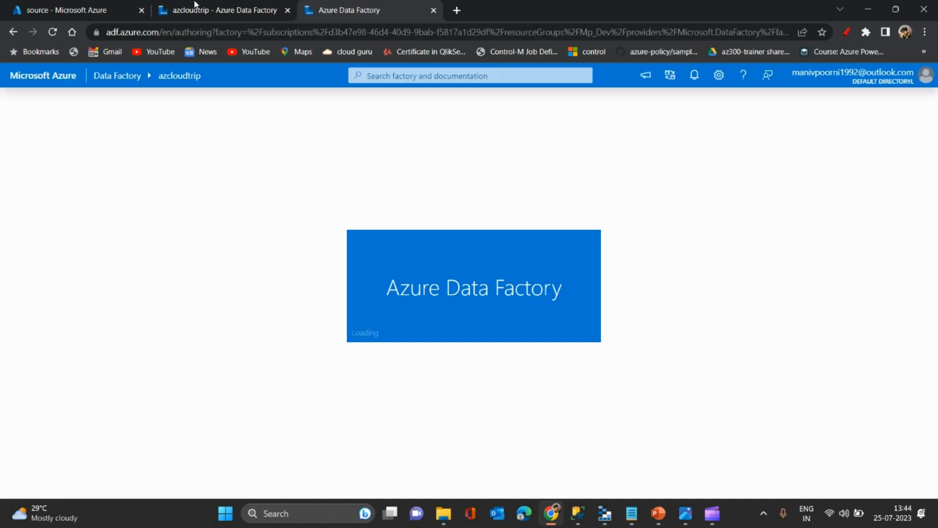
- Search the Azure portal for storage accounts and open the azcloudtripstrg account
{"action": "left_click", "coordinate": [93, 4]}
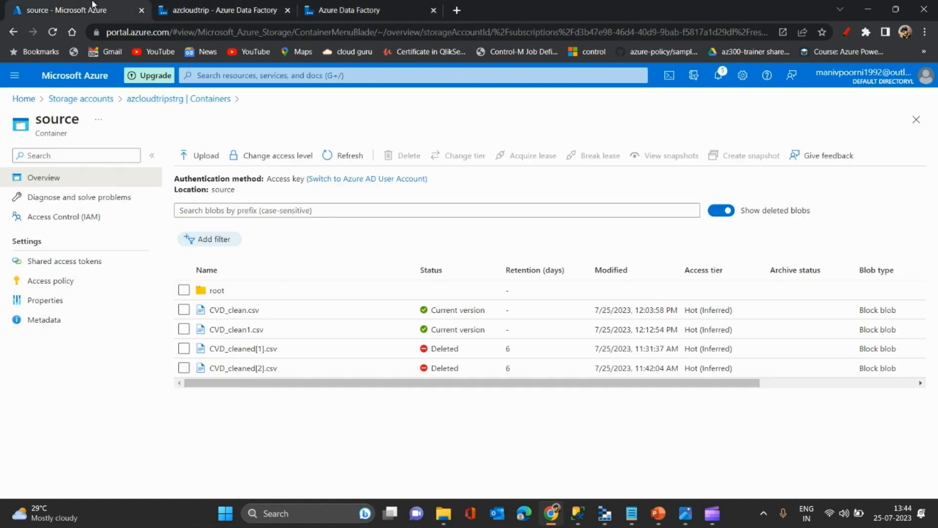
{"action": "left_click", "coordinate": [305, 75]}
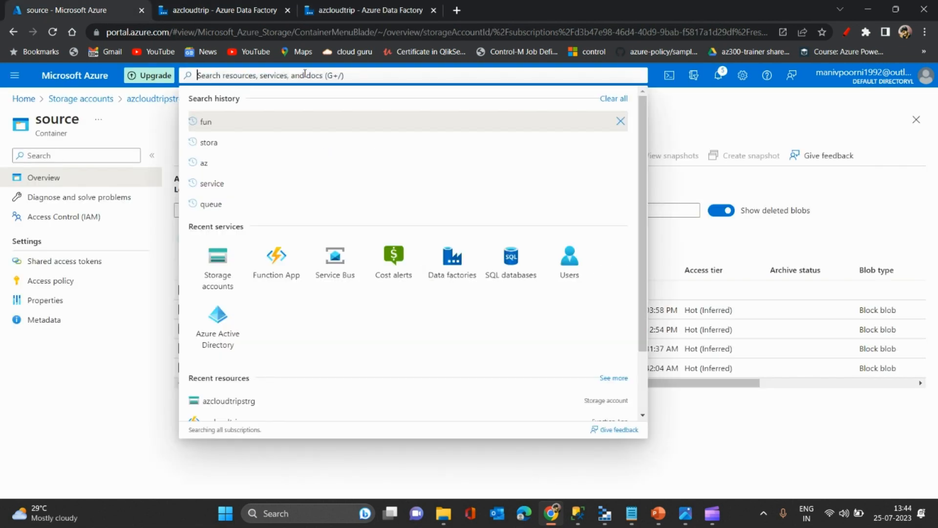
{"action": "type", "text": "storag"}
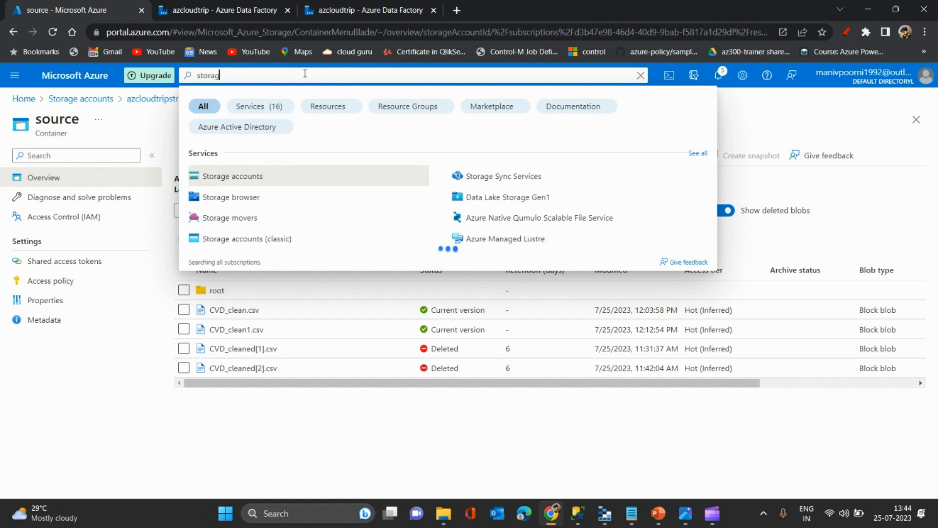
{"action": "left_click", "coordinate": [254, 176]}
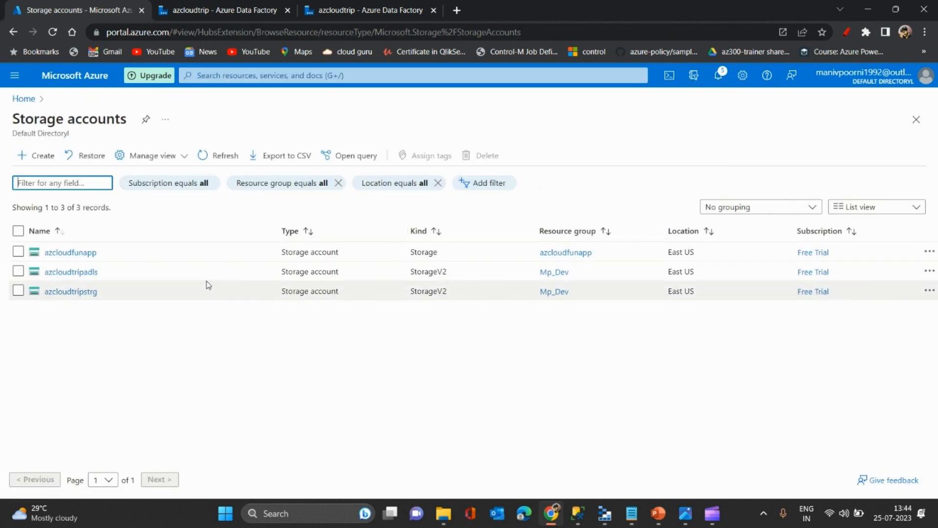
{"action": "left_click", "coordinate": [71, 292]}
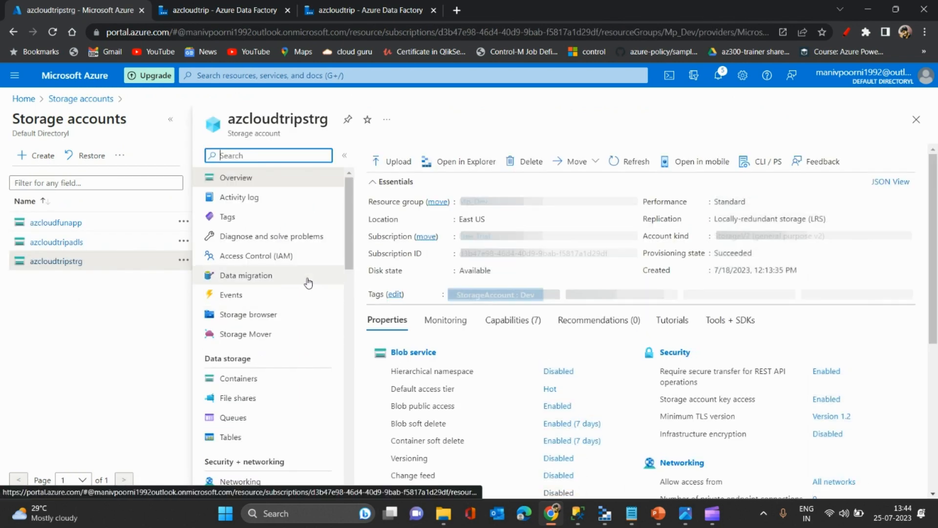
- Open the source container of azcloudtripstrg with the accounts list collapsed, and refresh its blob list
{"action": "left_click", "coordinate": [171, 119]}
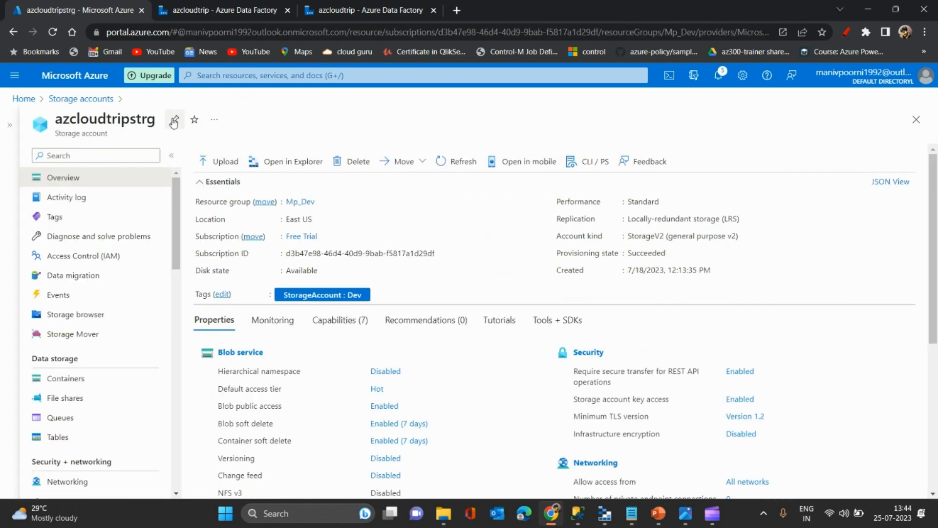
{"action": "left_click", "coordinate": [87, 379]}
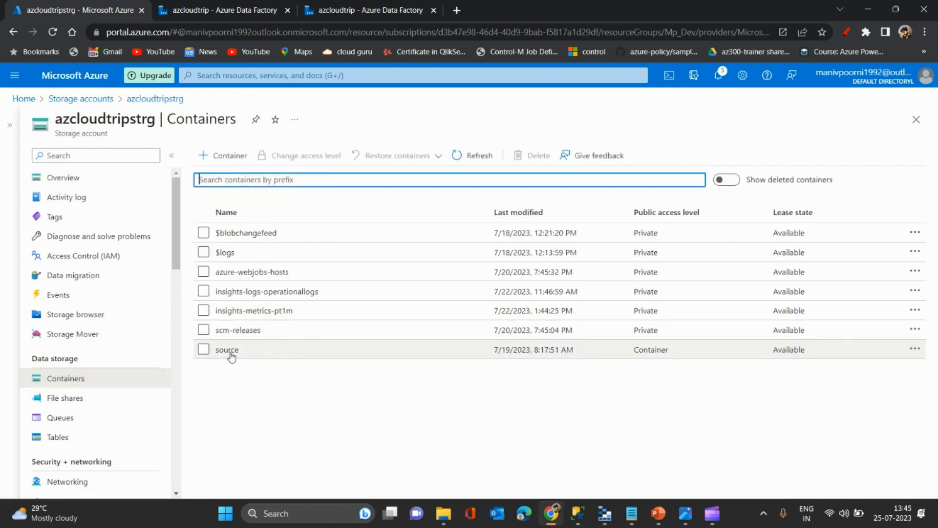
{"action": "left_click", "coordinate": [231, 354]}
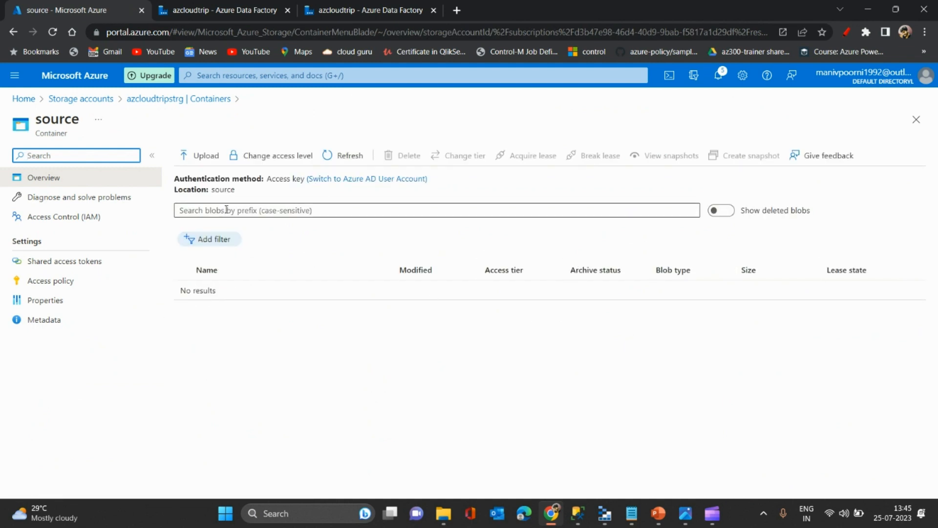
{"action": "left_click", "coordinate": [334, 155]}
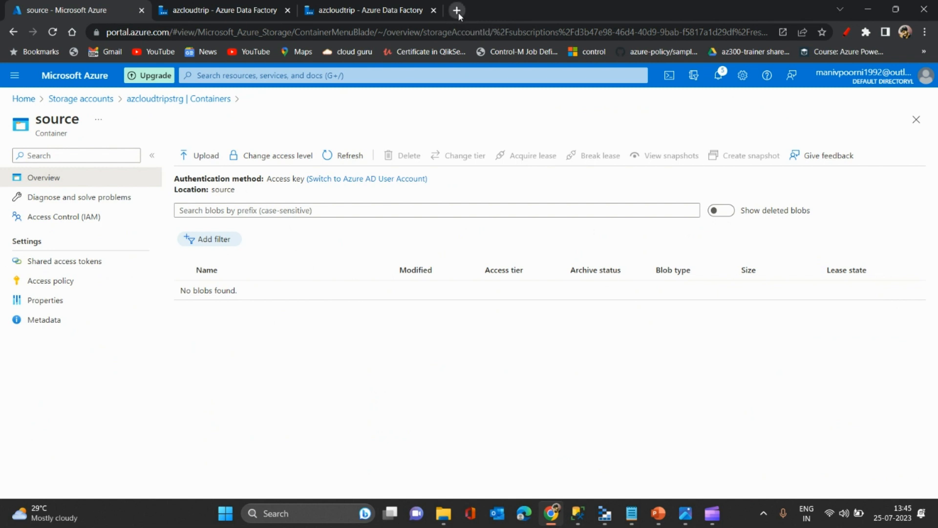
- Switch to File Explorer and select CVD_clean.csv in the archive folder to examine the source file
{"action": "left_click", "coordinate": [445, 519]}
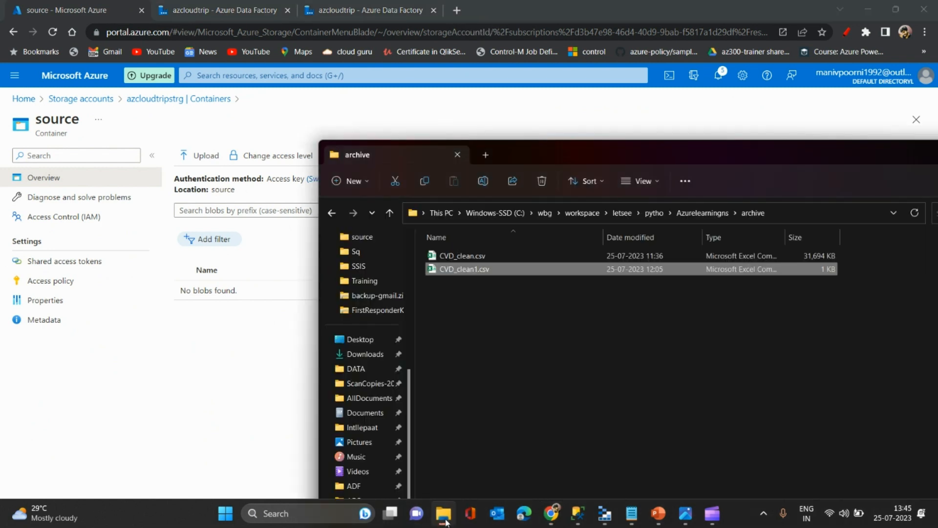
{"action": "left_click", "coordinate": [491, 256]}
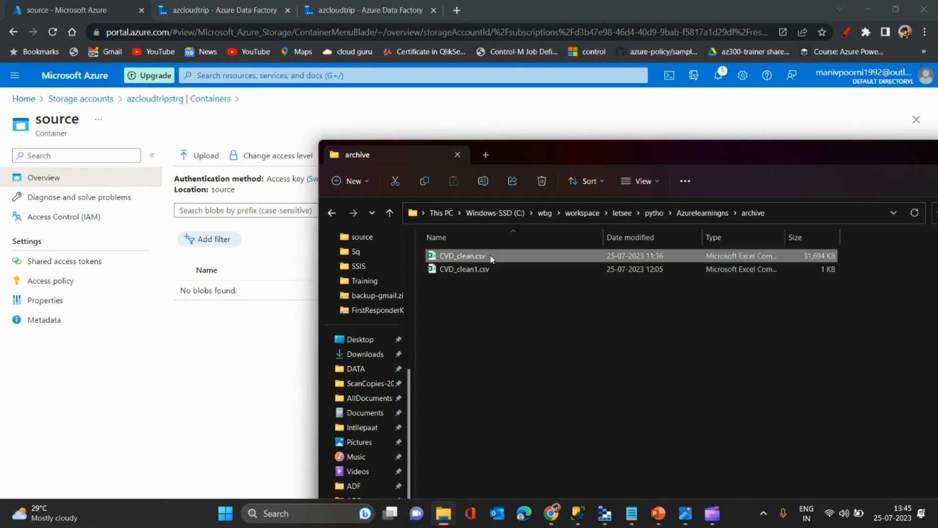
{"action": "left_click_drag", "start_coordinate": [559, 151], "coordinate": [576, 154]}
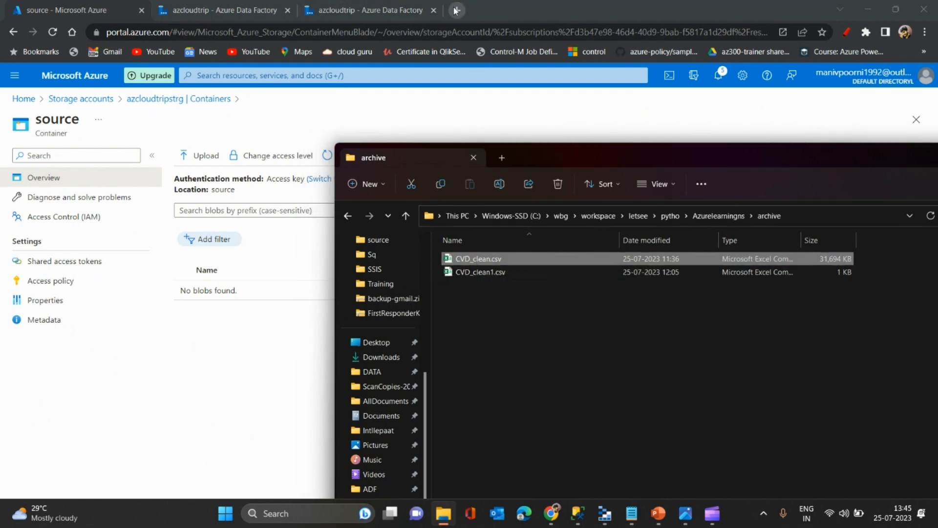
- Open Kaggle's CSV datasets page in a new browser tab, and return to the source container page
{"action": "left_click", "coordinate": [457, 11]}
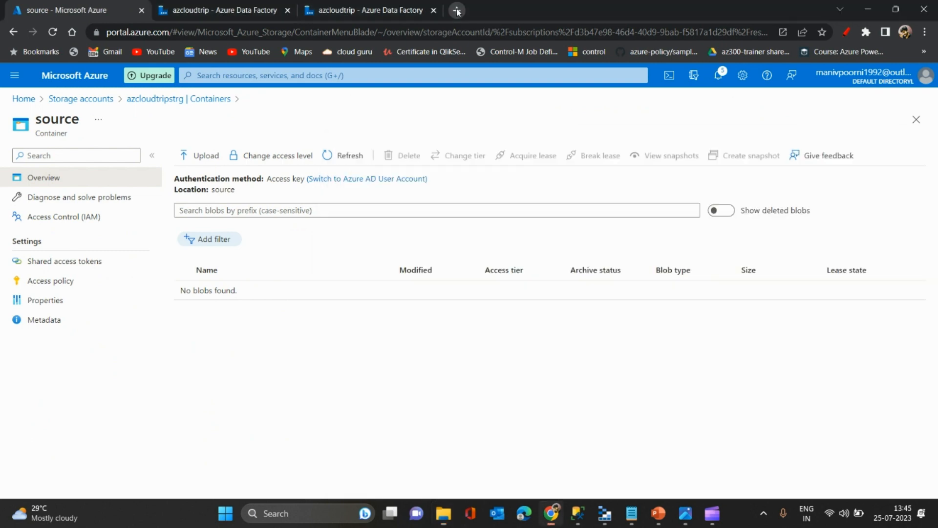
{"action": "type", "text": "kag"}
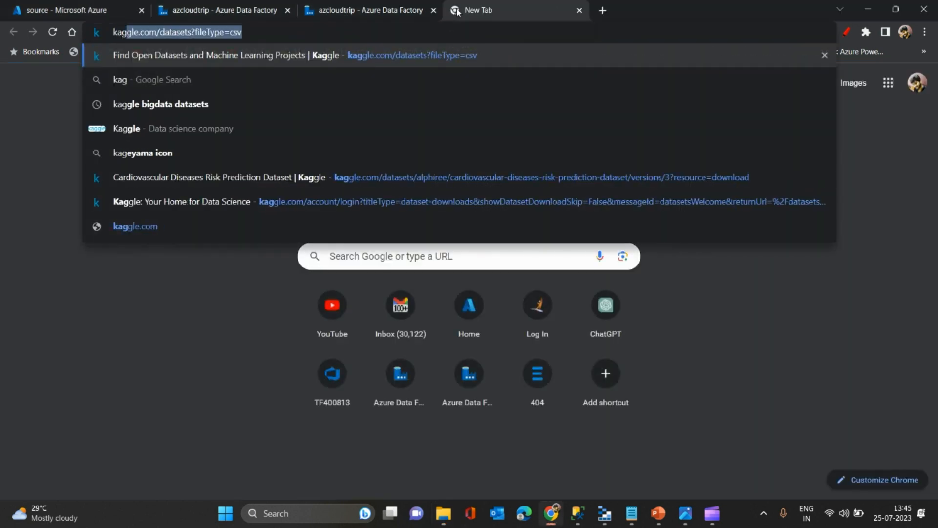
{"action": "key", "text": "Return"}
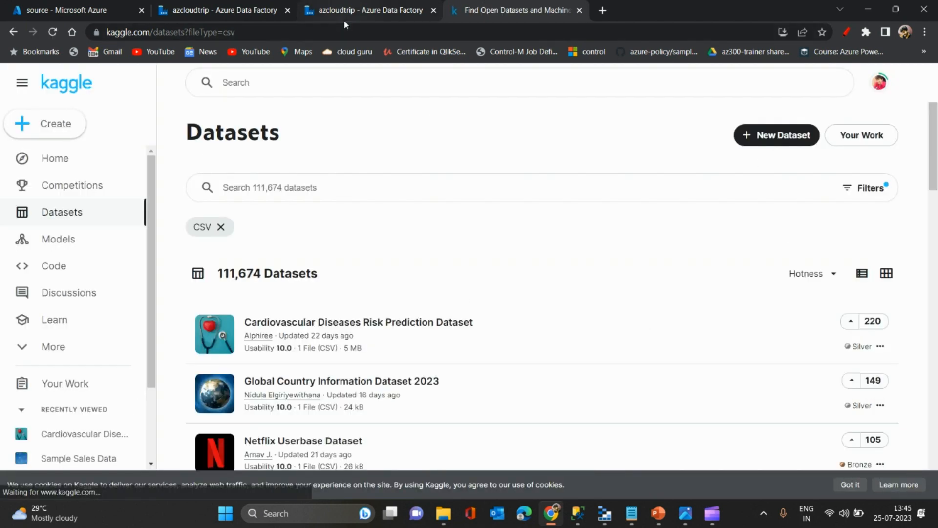
{"action": "left_click", "coordinate": [351, 11]}
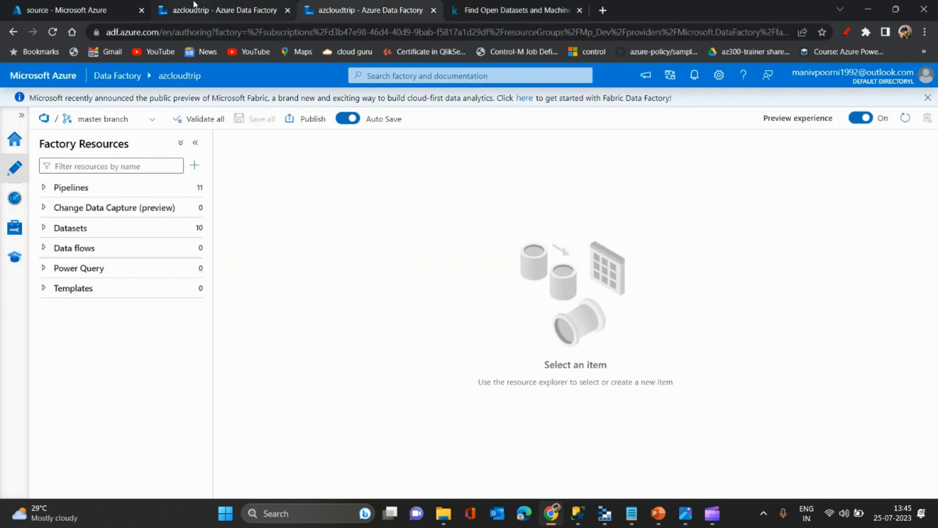
{"action": "left_click", "coordinate": [109, 5]}
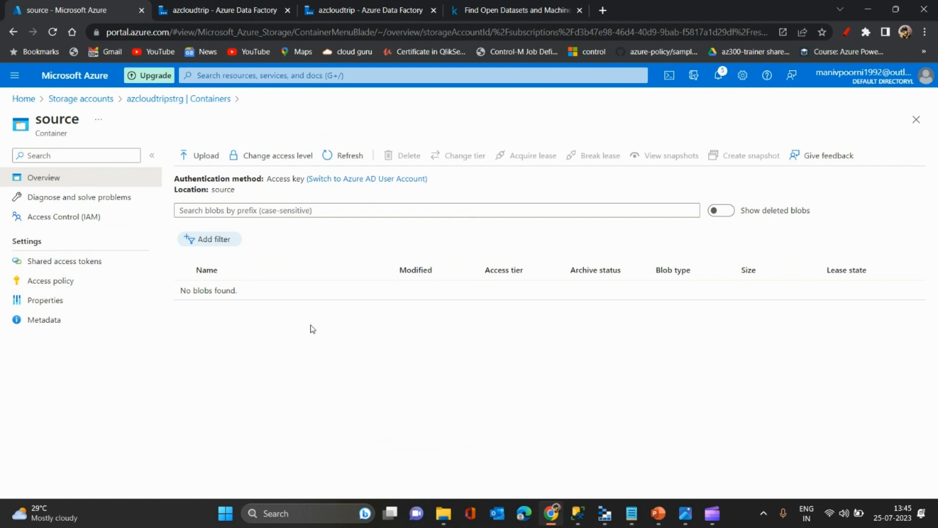
- Search Windows for "storage", launch Microsoft Azure Storage Explorer and dismiss its update notice
{"action": "left_click", "coordinate": [312, 513]}
{"action": "type", "text": "sto"}
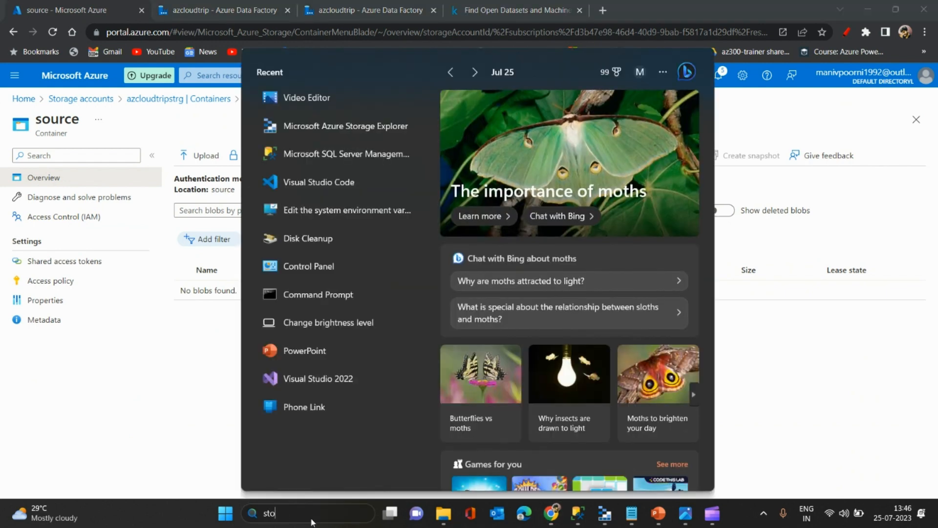
{"action": "type", "text": "rage"}
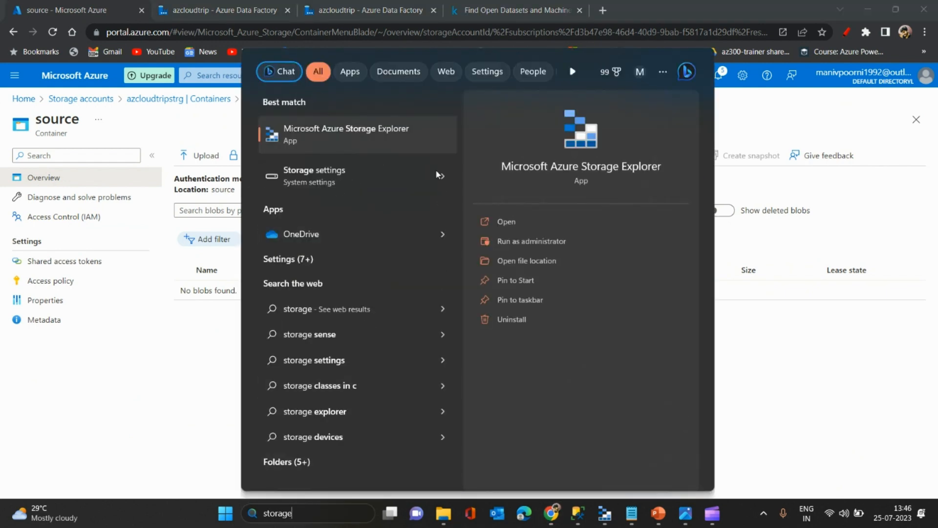
{"action": "left_click", "coordinate": [388, 141]}
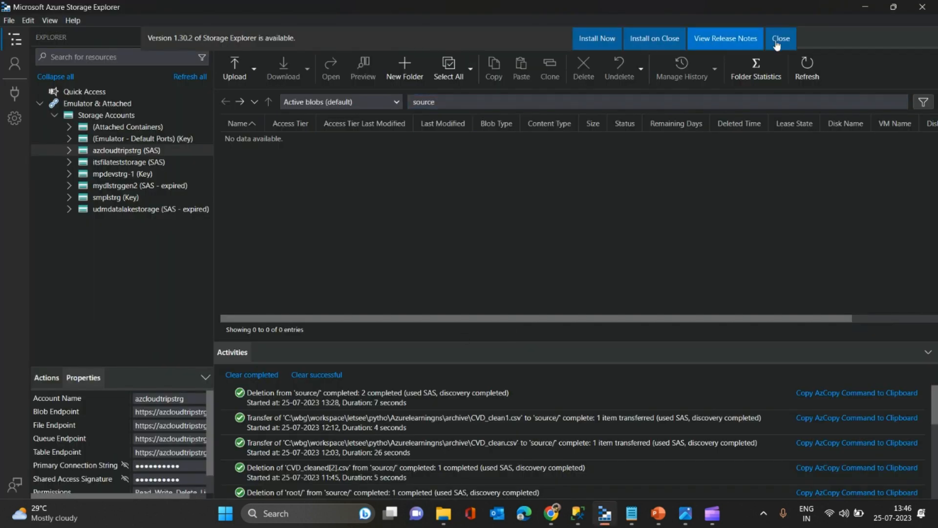
{"action": "left_click", "coordinate": [771, 45]}
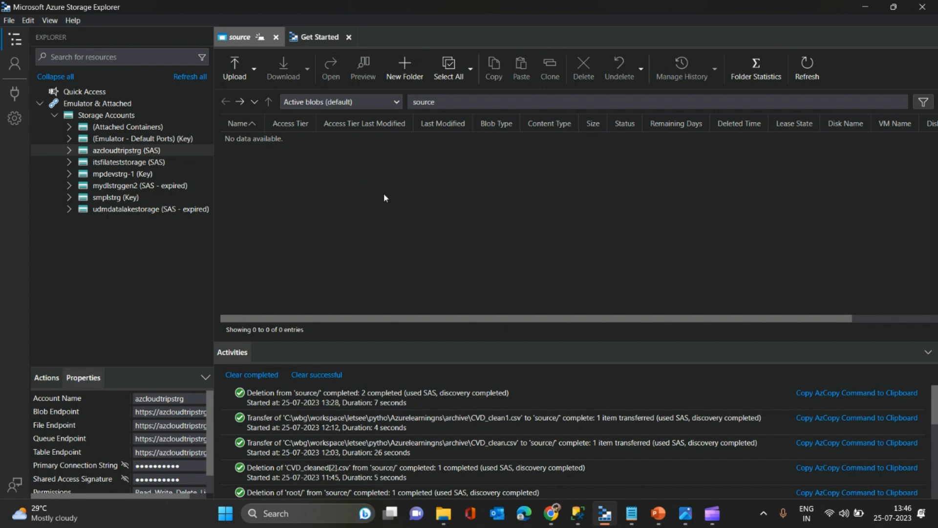
- Check the source container in the Azure portal, and close the Get Started and source tabs in Storage Explorer
{"action": "key", "text": "alt+Tab"}
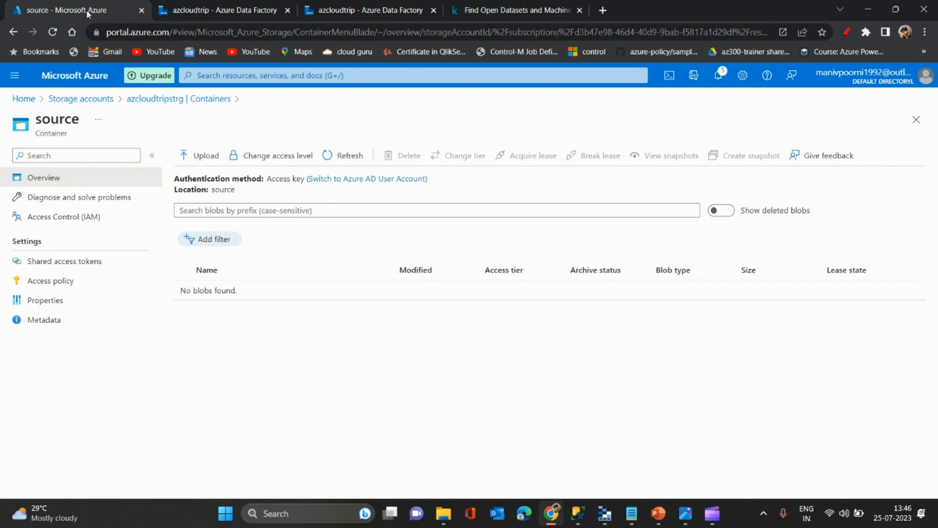
{"action": "key", "text": "alt+Tab"}
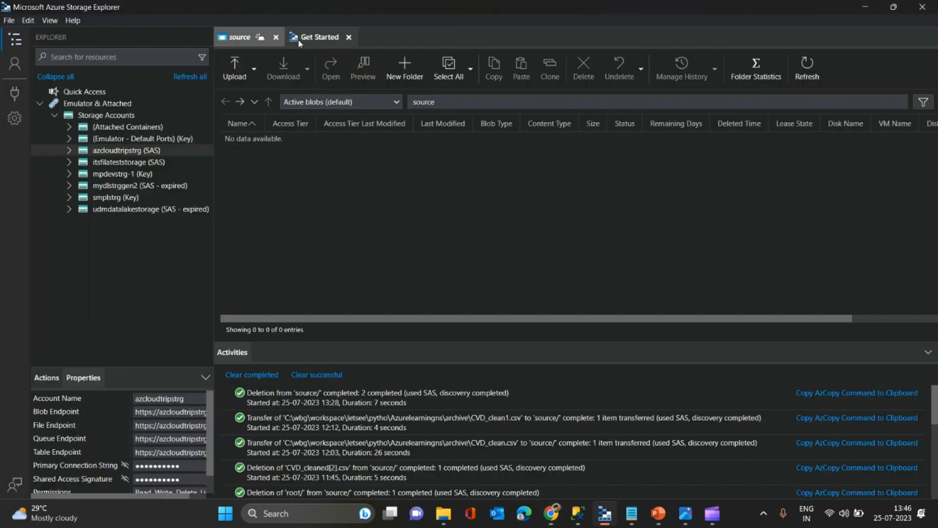
{"action": "left_click", "coordinate": [349, 37]}
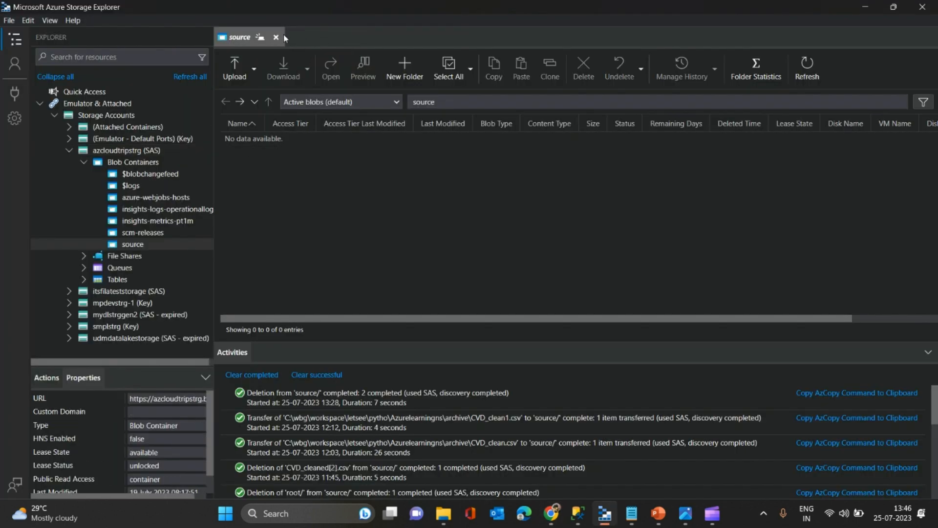
{"action": "left_click", "coordinate": [276, 37]}
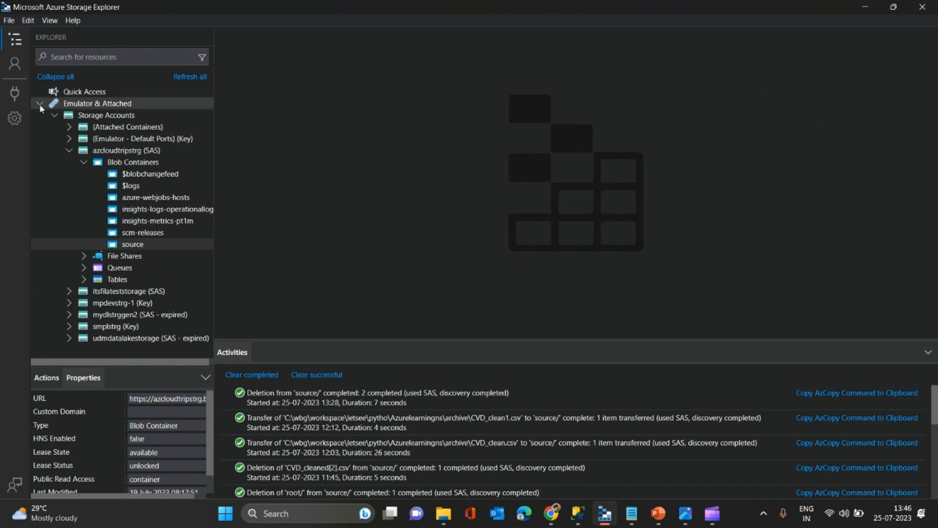
- Detach the azcloudtripstrg (SAS) connection from the attached storage accounts and confirm the removal
{"action": "left_click", "coordinate": [43, 103]}
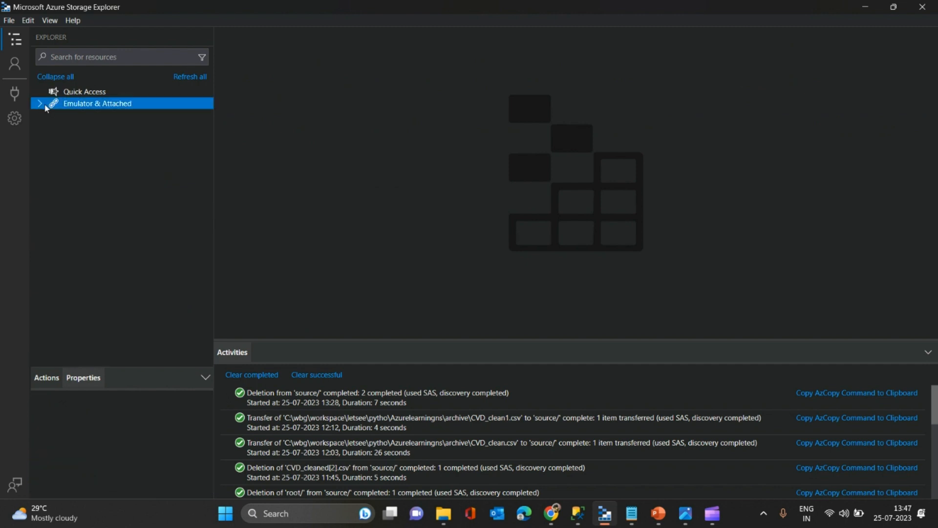
{"action": "left_click", "coordinate": [40, 103]}
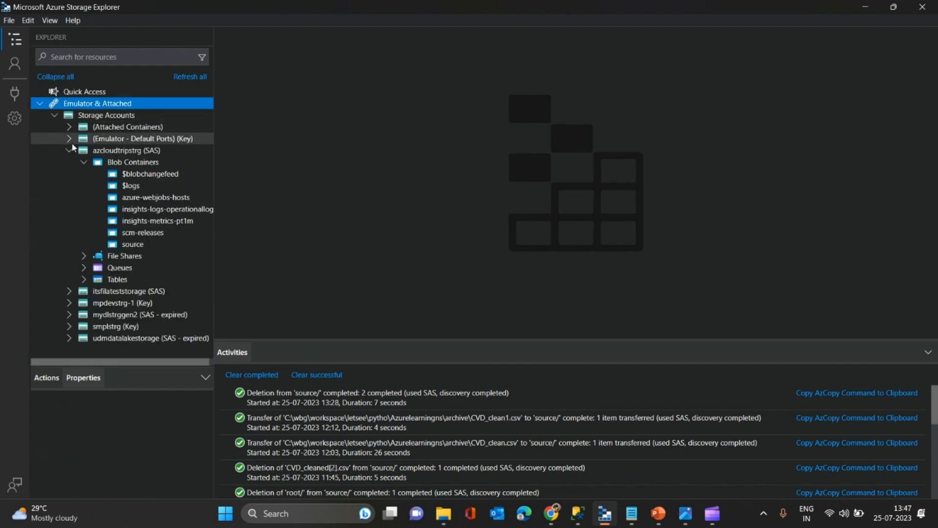
{"action": "double_click", "coordinate": [93, 152]}
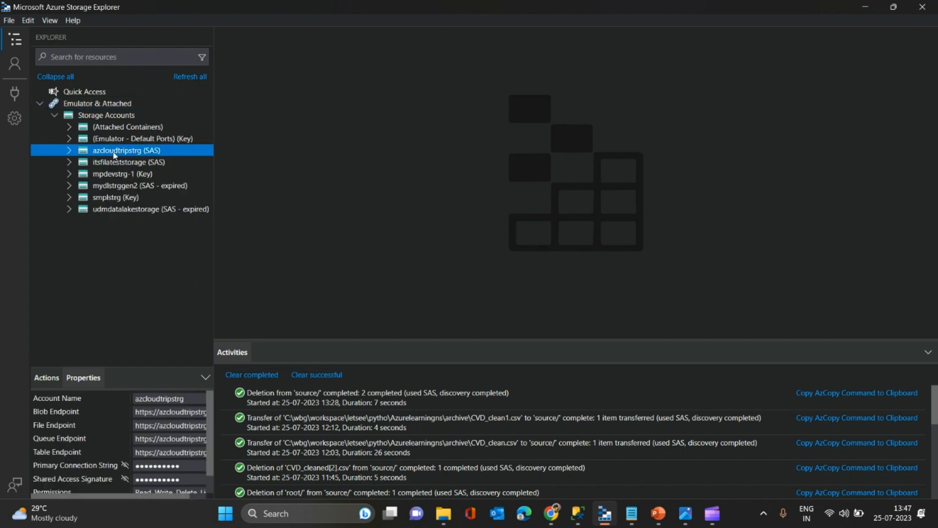
{"action": "right_click", "coordinate": [130, 153]}
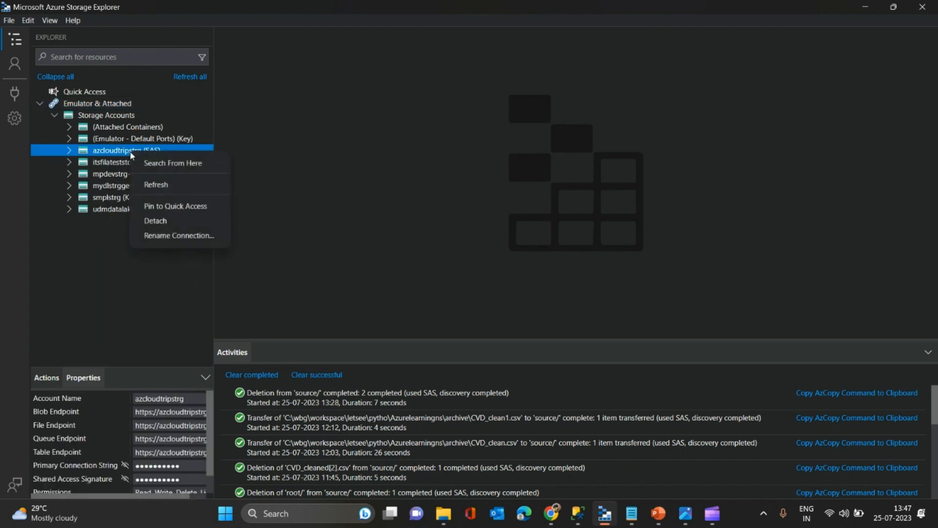
{"action": "left_click", "coordinate": [169, 221]}
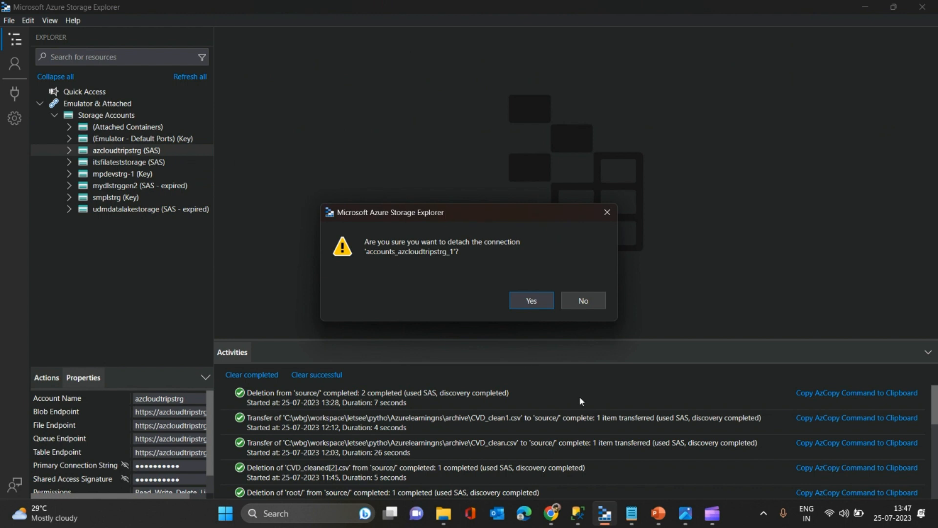
{"action": "left_click", "coordinate": [526, 302]}
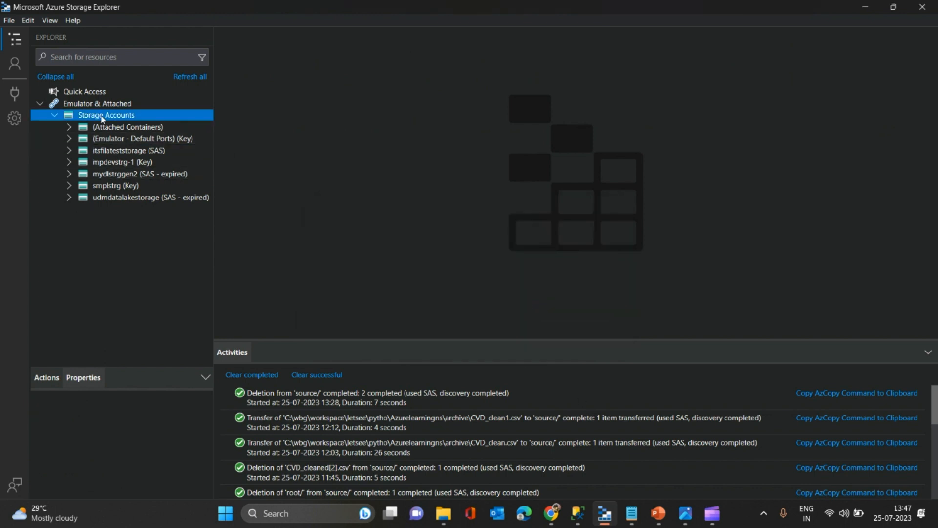
- Start a new connection in Storage Explorer, and open the azcloudtripstrg account's Shared access signature page in the Azure portal
{"action": "left_click", "coordinate": [11, 95]}
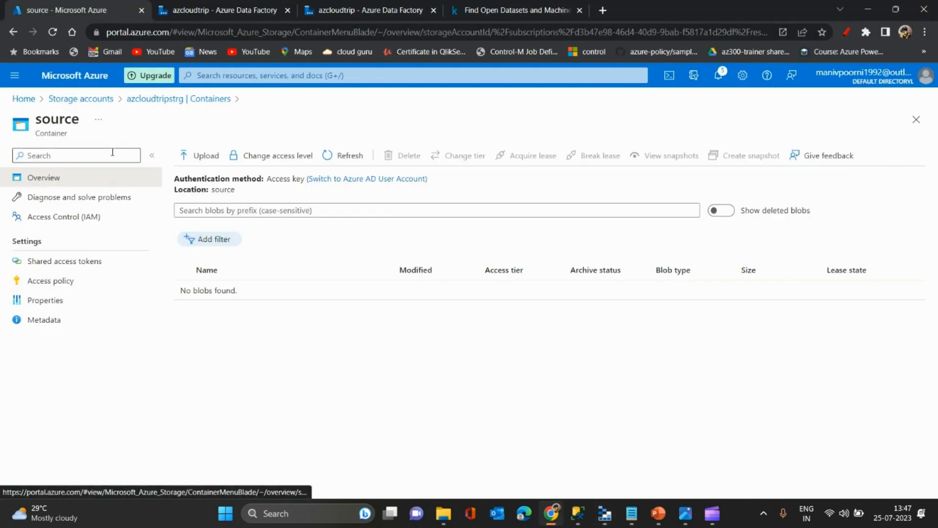
{"action": "left_click", "coordinate": [161, 99]}
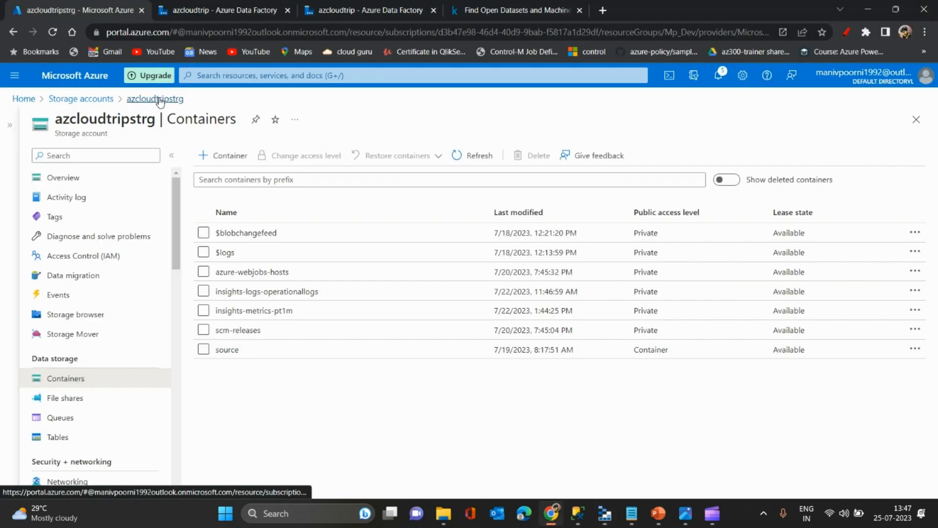
{"action": "left_click", "coordinate": [88, 98]}
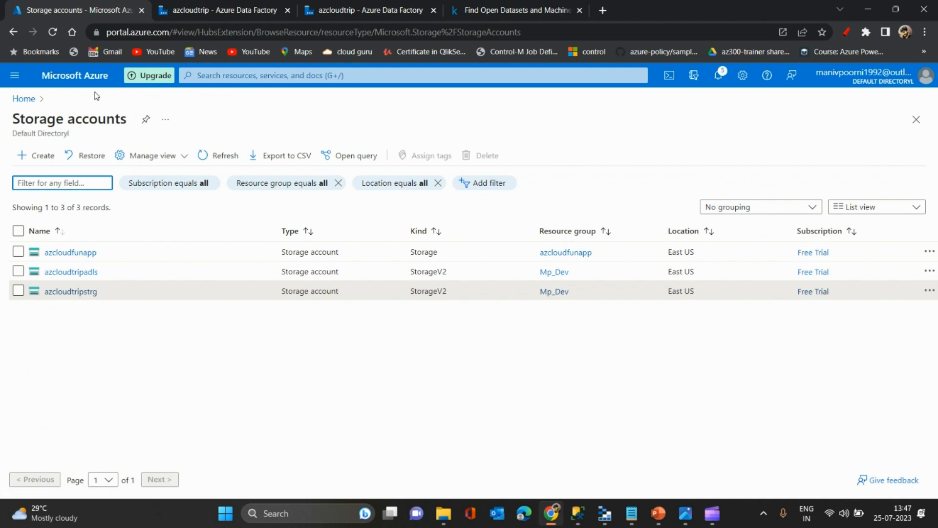
{"action": "left_click", "coordinate": [72, 292]}
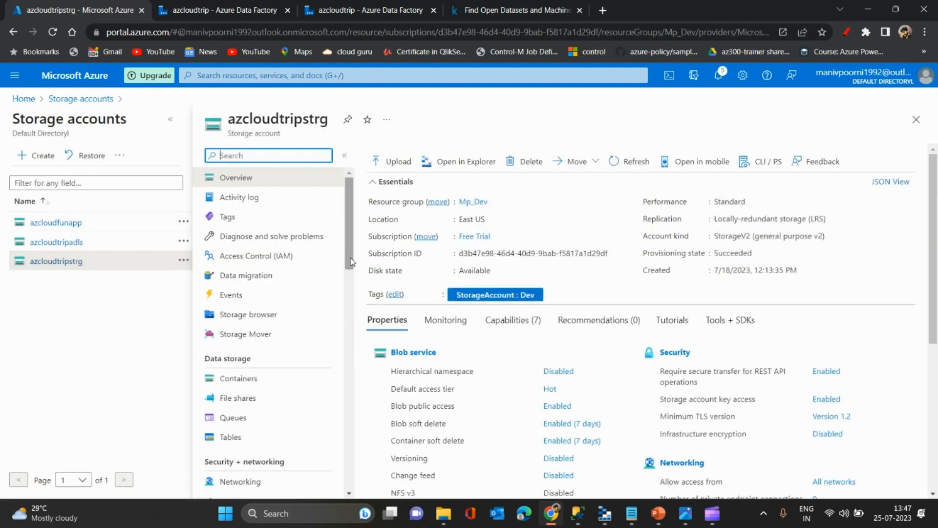
{"action": "mouse_move", "coordinate": [351, 262]}
{"action": "left_mouse_down"}
{"action": "mouse_move", "coordinate": [343, 321]}
{"action": "mouse_move", "coordinate": [347, 262]}
{"action": "left_mouse_up"}
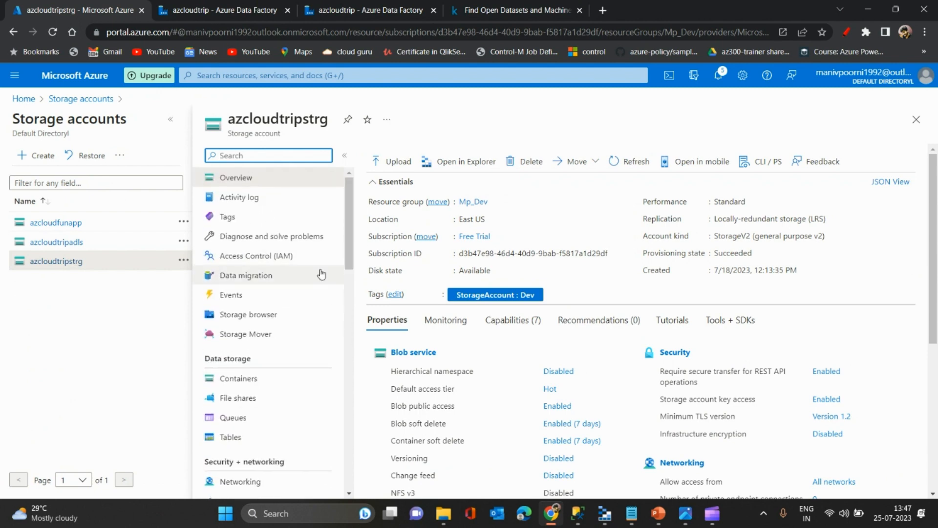
{"action": "type", "text": "shared"}
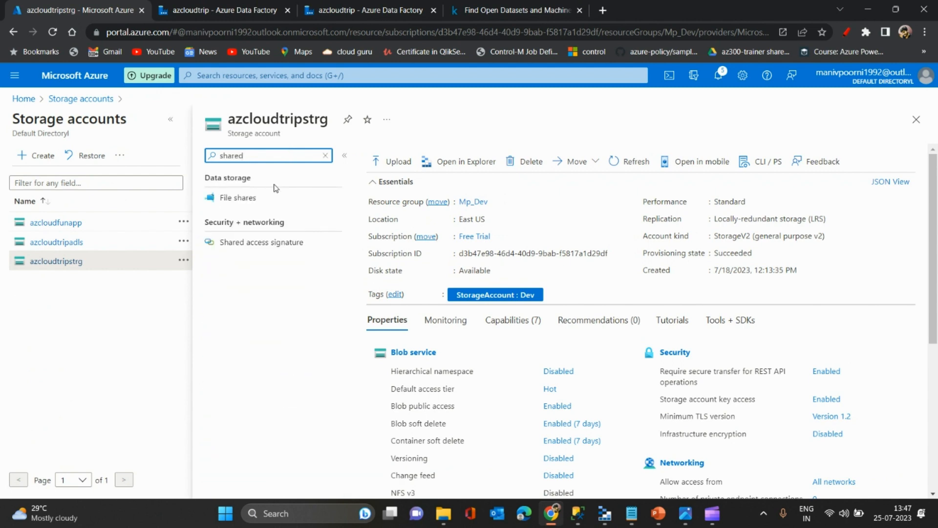
{"action": "left_click", "coordinate": [272, 243]}
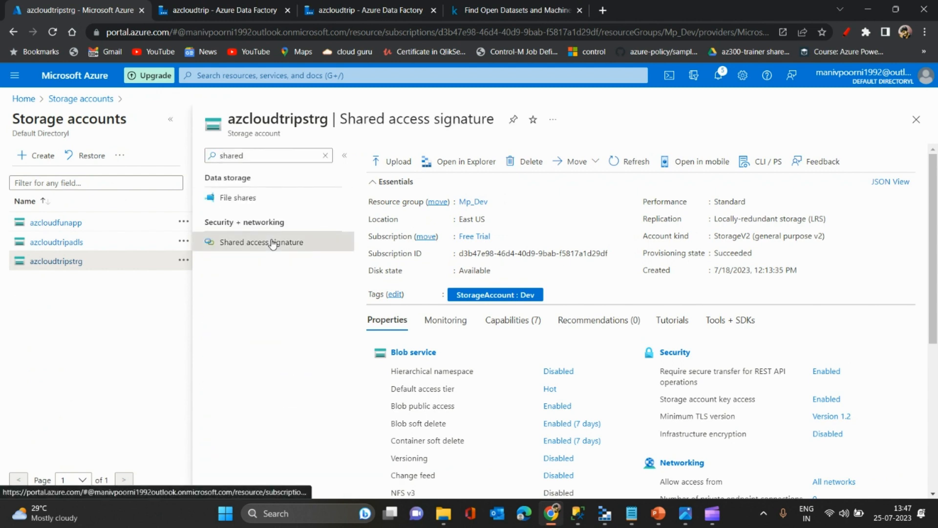
{"action": "left_click", "coordinate": [171, 119]}
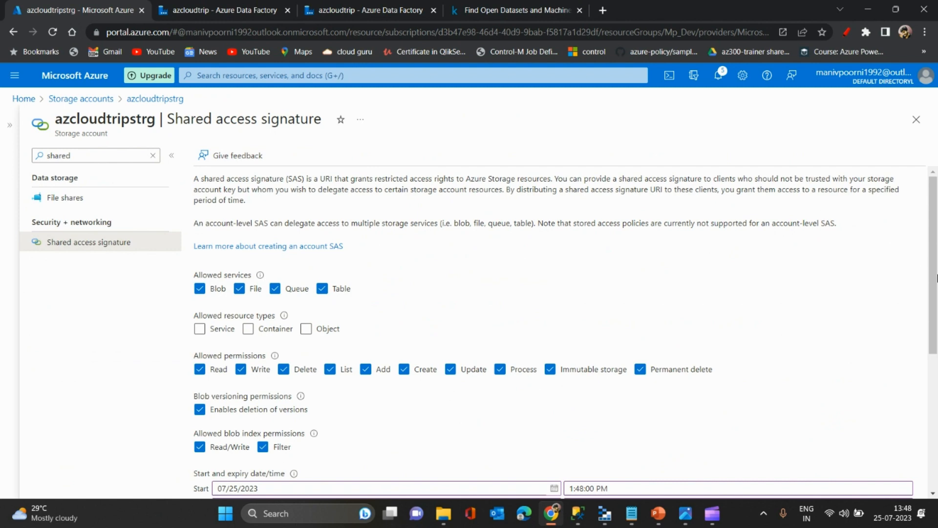
- Limit the allowed services to Blob by clearing File, Queue and Table, and re-enable those three services
{"action": "mouse_move", "coordinate": [936, 278]}
{"action": "left_mouse_down"}
{"action": "mouse_move", "coordinate": [934, 424]}
{"action": "mouse_move", "coordinate": [934, 280]}
{"action": "left_mouse_up"}
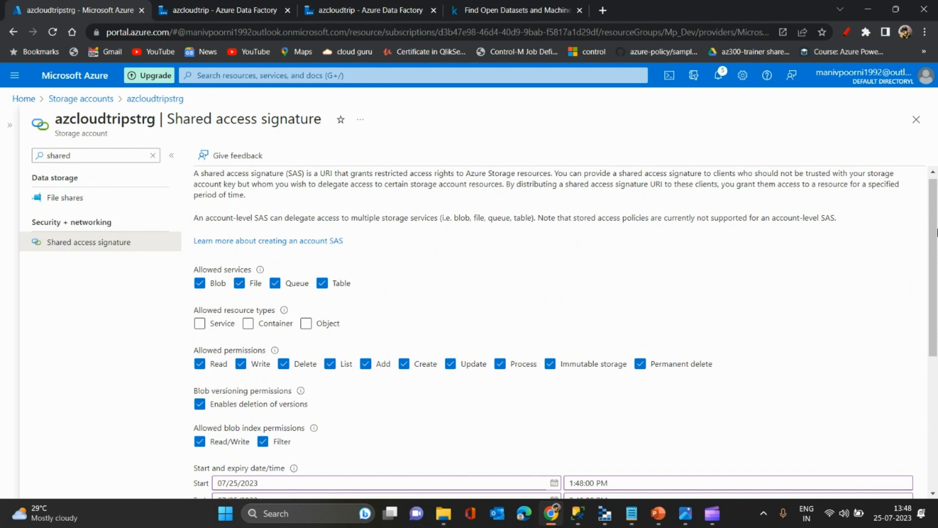
{"action": "scroll", "coordinate": [379, 177], "scroll_direction": "down", "scroll_amount": 2}
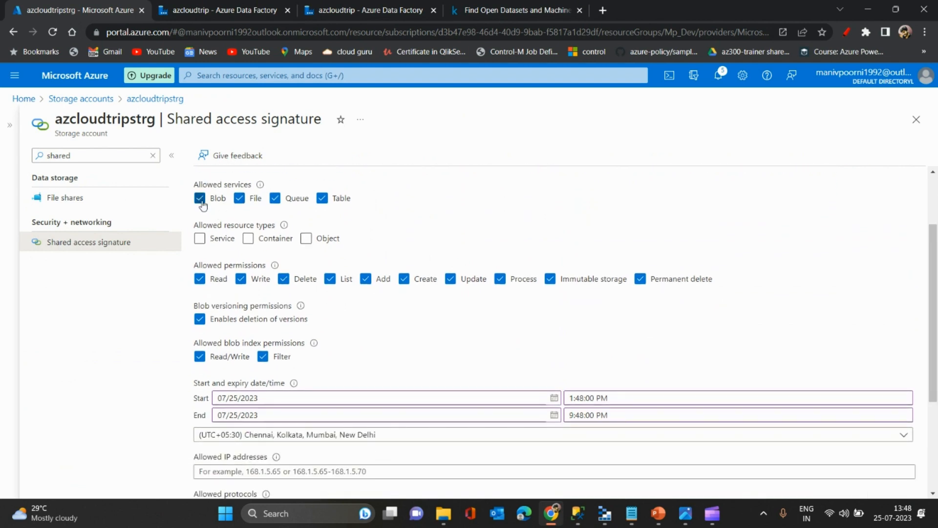
{"action": "left_click", "coordinate": [240, 199]}
{"action": "left_click", "coordinate": [275, 198]}
{"action": "left_click", "coordinate": [322, 199]}
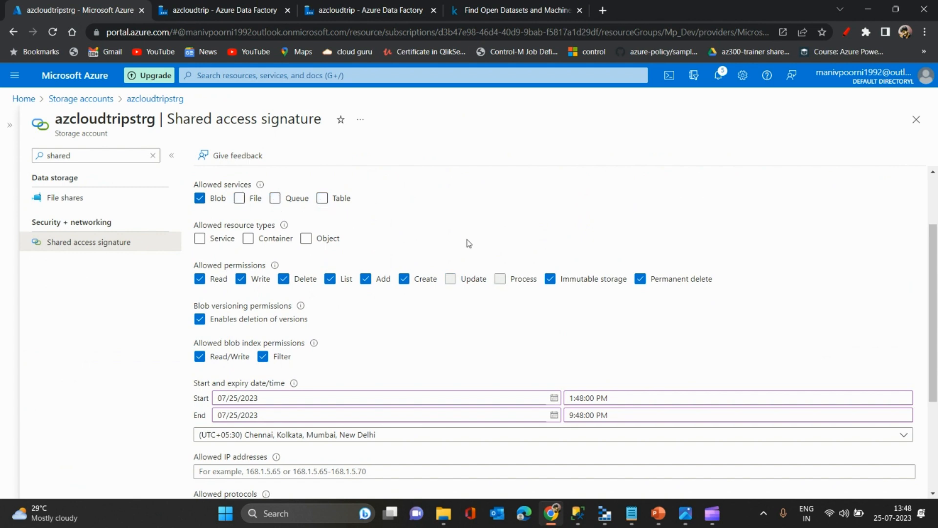
{"action": "left_click", "coordinate": [239, 199]}
{"action": "left_click", "coordinate": [323, 199]}
{"action": "left_click", "coordinate": [277, 199]}
- Allow the Container, Object and Service resource types for the shared access signature
{"action": "left_click", "coordinate": [249, 239]}
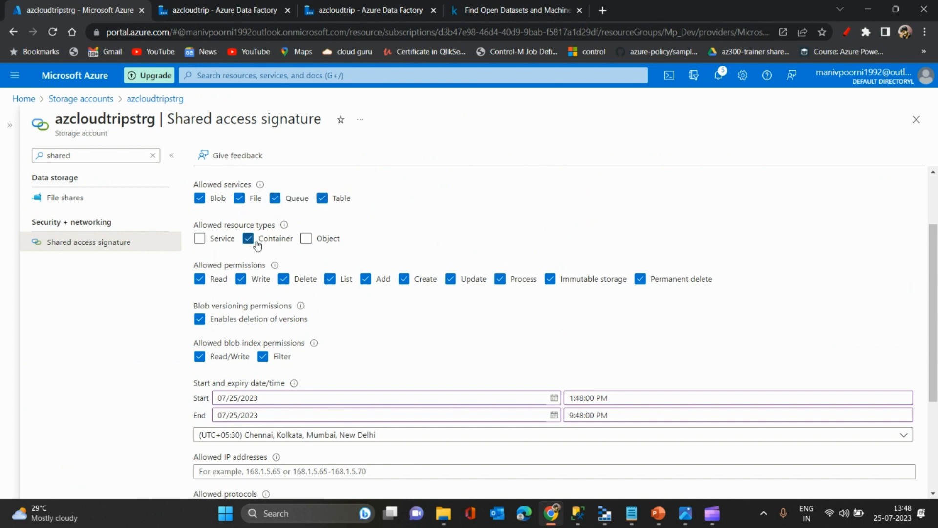
{"action": "left_click", "coordinate": [305, 240]}
{"action": "left_click", "coordinate": [200, 240]}
- Set the signature's end date to 07/26/2023 and generate the SAS and connection string
{"action": "scroll", "coordinate": [934, 315], "scroll_direction": "down", "scroll_amount": 3}
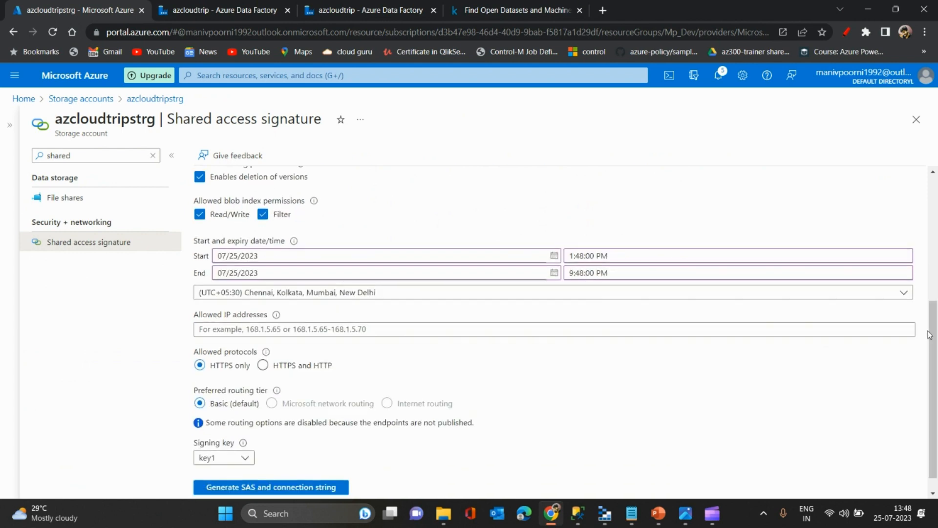
{"action": "left_click", "coordinate": [388, 273]}
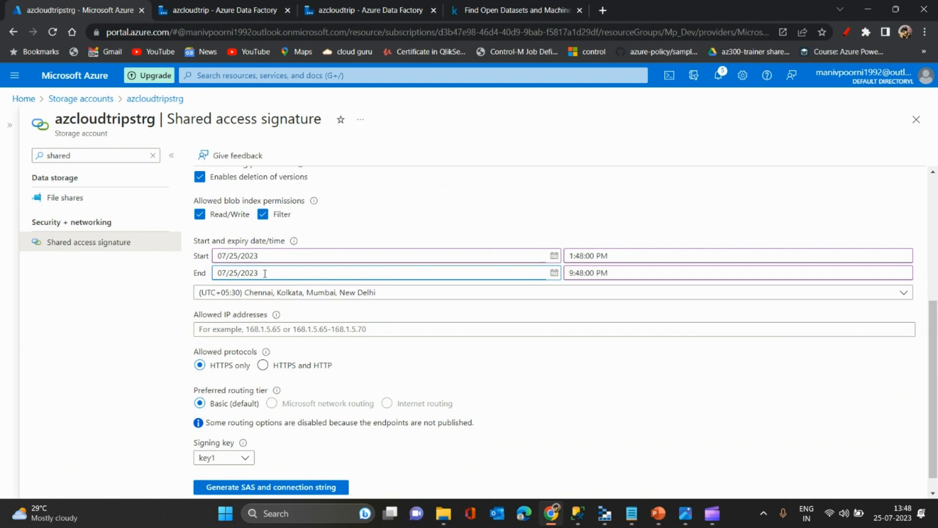
{"action": "key", "text": "BackSpace"}
{"action": "type", "text": "6"}
{"action": "scroll", "coordinate": [937, 331], "scroll_direction": "down", "scroll_amount": 1}
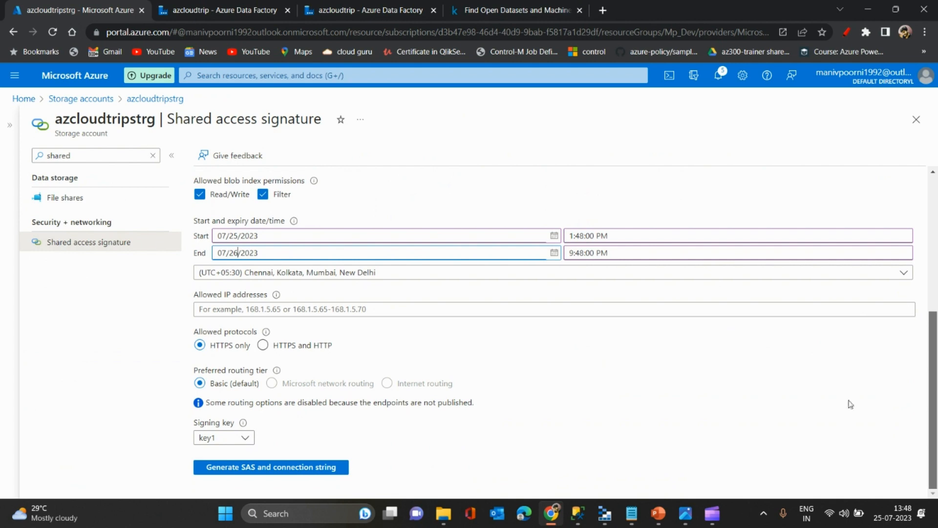
{"action": "left_click", "coordinate": [268, 473]}
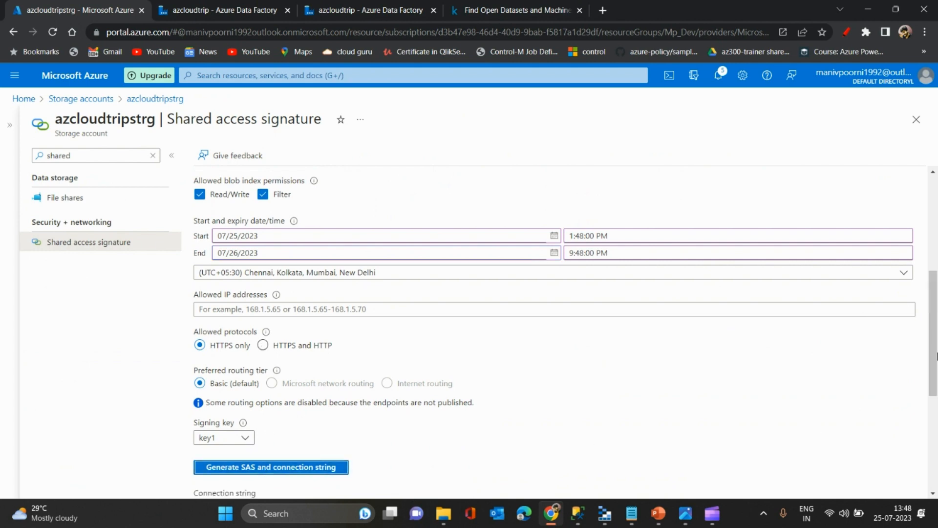
- Review the generated connection string, SAS token and service SAS URLs, and copy the connection string
{"action": "left_click_drag", "start_coordinate": [936, 356], "coordinate": [935, 489]}
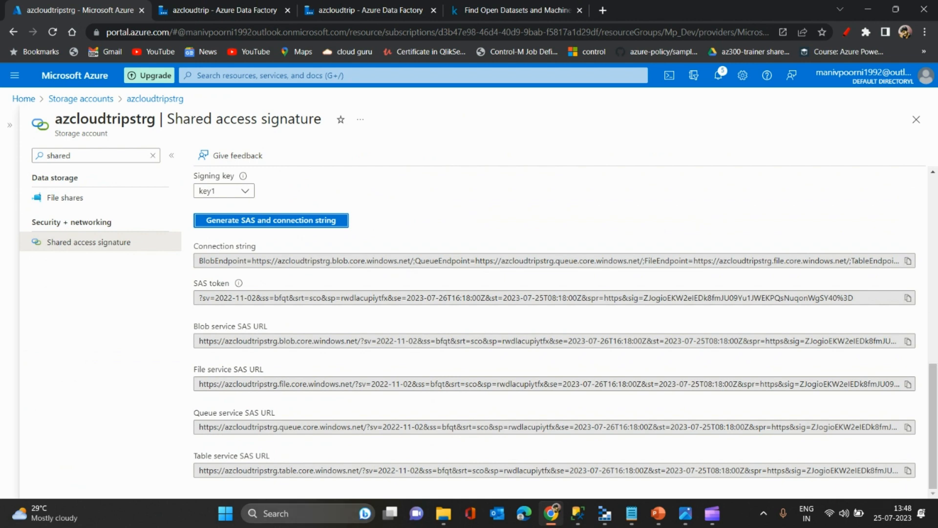
{"action": "left_click_drag", "start_coordinate": [256, 248], "coordinate": [192, 251]}
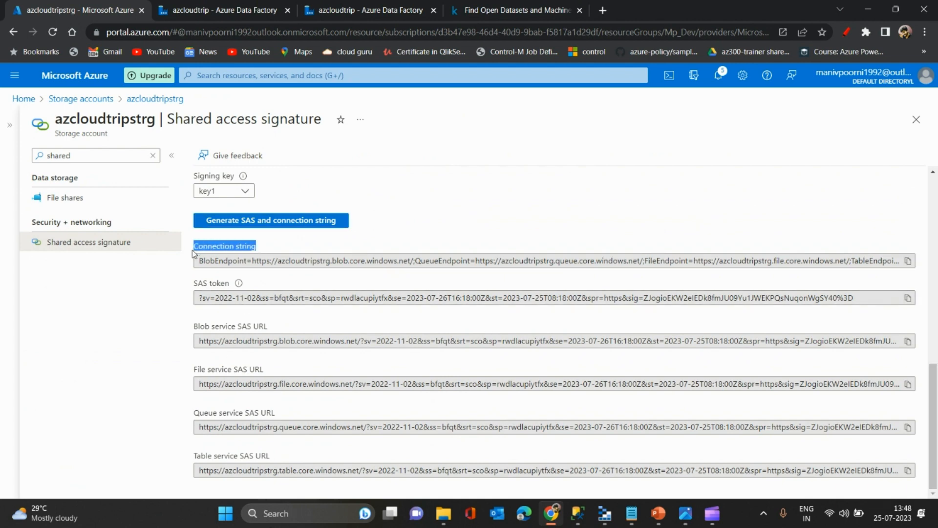
{"action": "left_click_drag", "start_coordinate": [231, 284], "coordinate": [190, 290]}
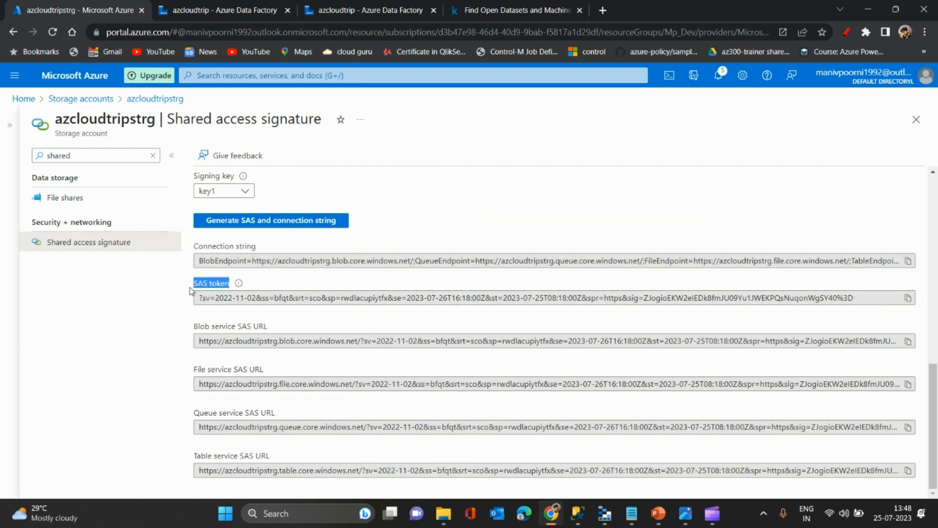
{"action": "left_click_drag", "start_coordinate": [292, 332], "coordinate": [196, 331]}
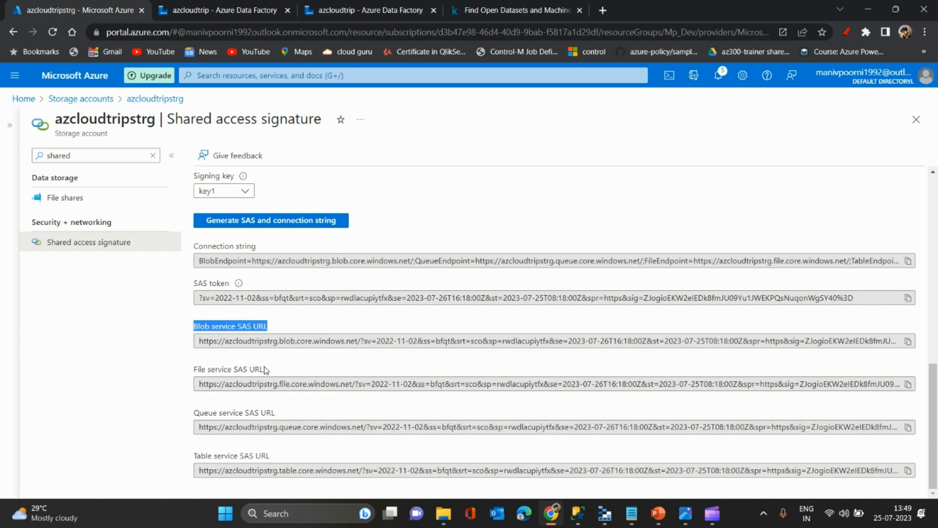
{"action": "left_click_drag", "start_coordinate": [266, 370], "coordinate": [181, 369]}
{"action": "left_click", "coordinate": [200, 372]}
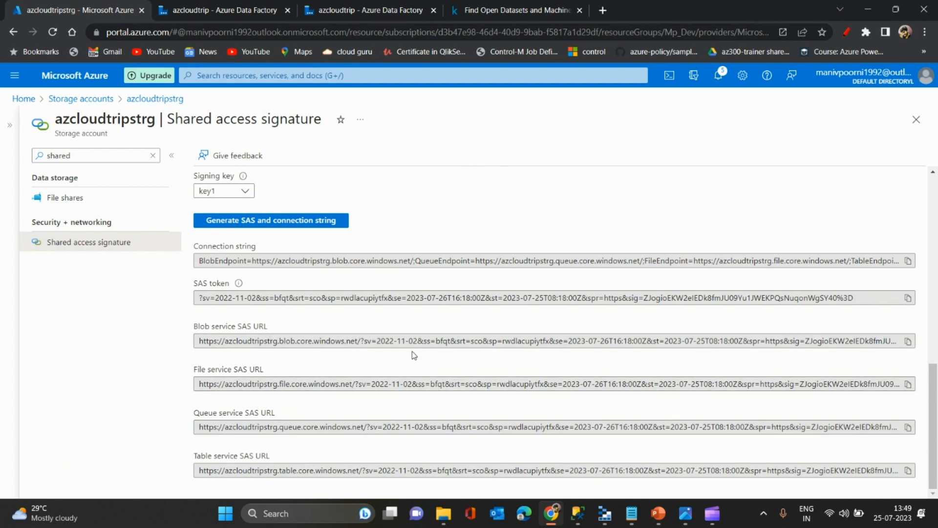
{"action": "left_click", "coordinate": [908, 262]}
- In Storage Explorer, choose to attach a storage account or service through a connection string, and paste the copied SAS connection string
{"action": "key", "text": "alt+Tab"}
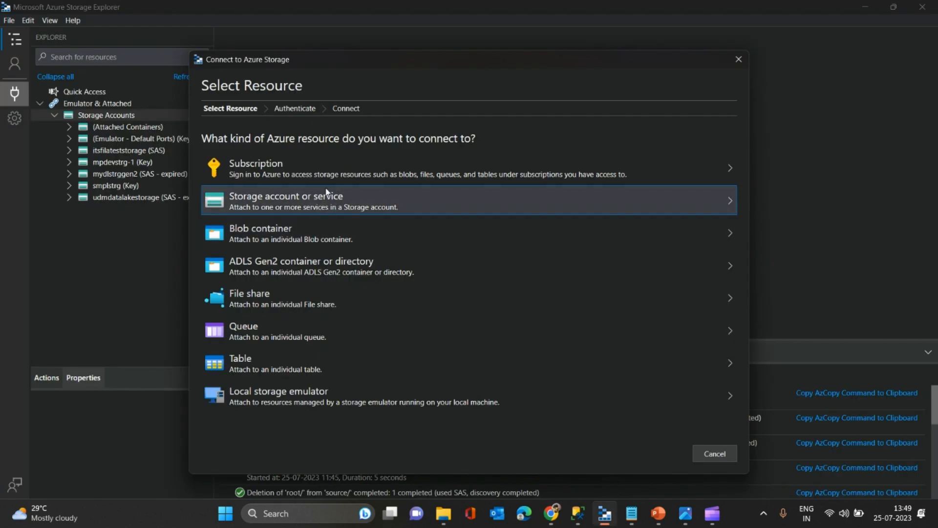
{"action": "left_click", "coordinate": [298, 212]}
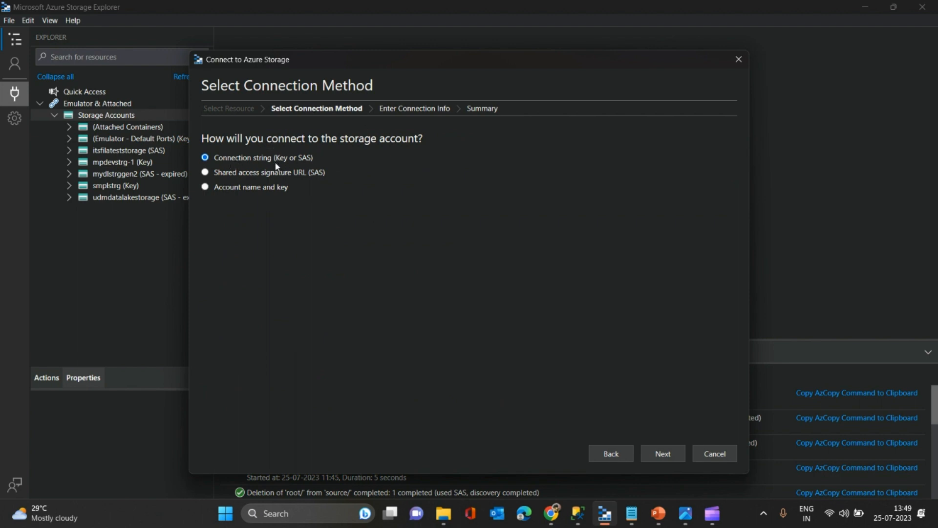
{"action": "left_click", "coordinate": [663, 455]}
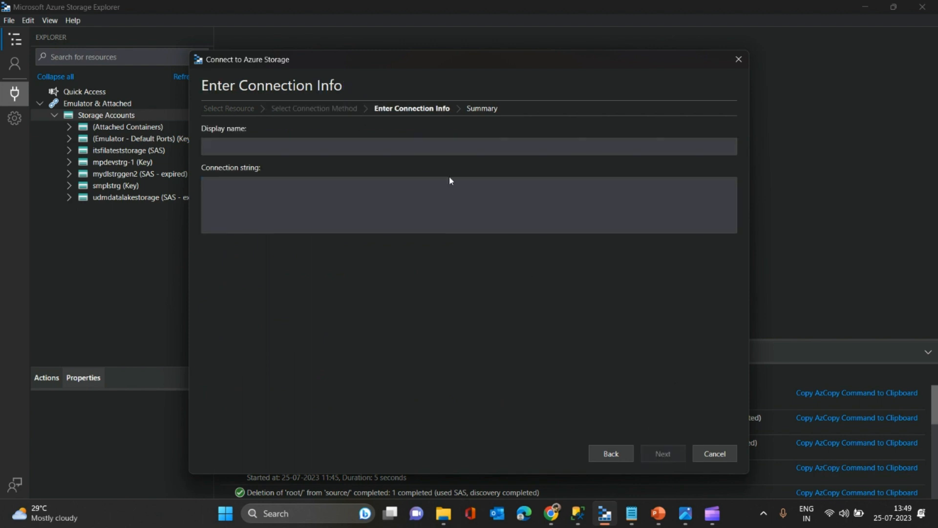
{"action": "key", "text": "ctrl+v"}
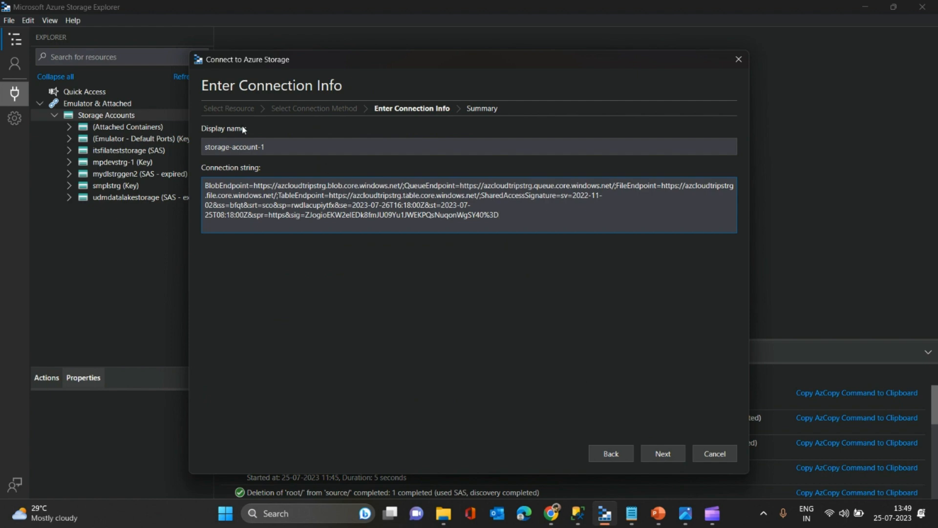
- Replace the connection's display name with azcloudtripstrg, copied from the blob endpoint, and connect to the storage account
{"action": "left_click_drag", "start_coordinate": [270, 143], "coordinate": [177, 143]}
{"action": "key", "text": "BackSpace"}
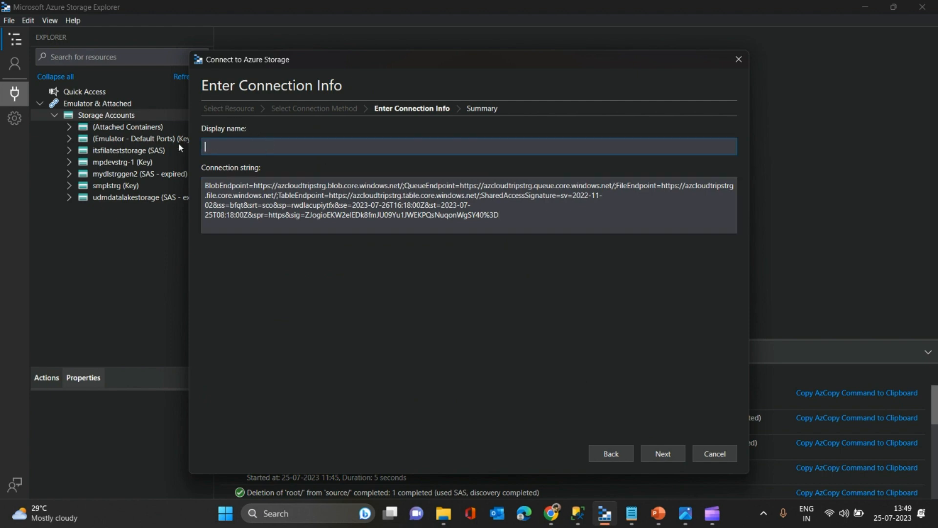
{"action": "key", "text": "alt+Tab"}
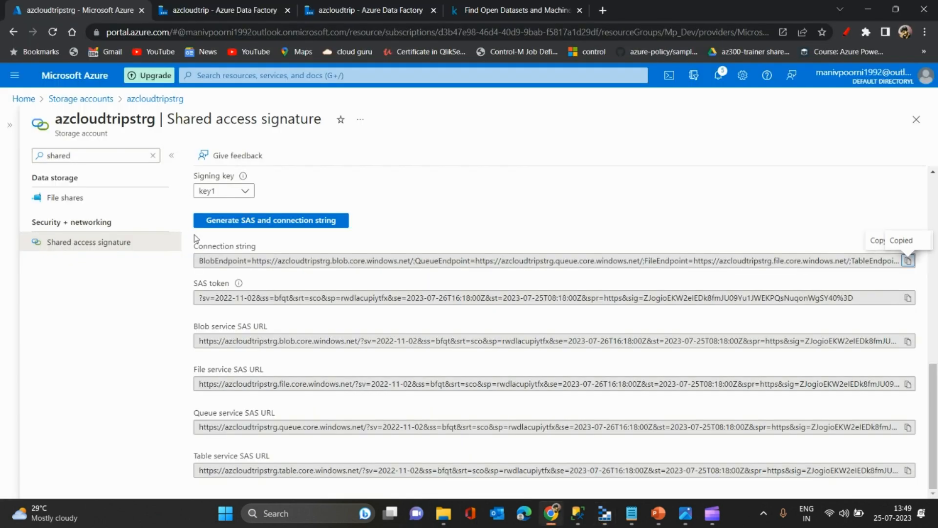
{"action": "key", "text": "alt+Tab"}
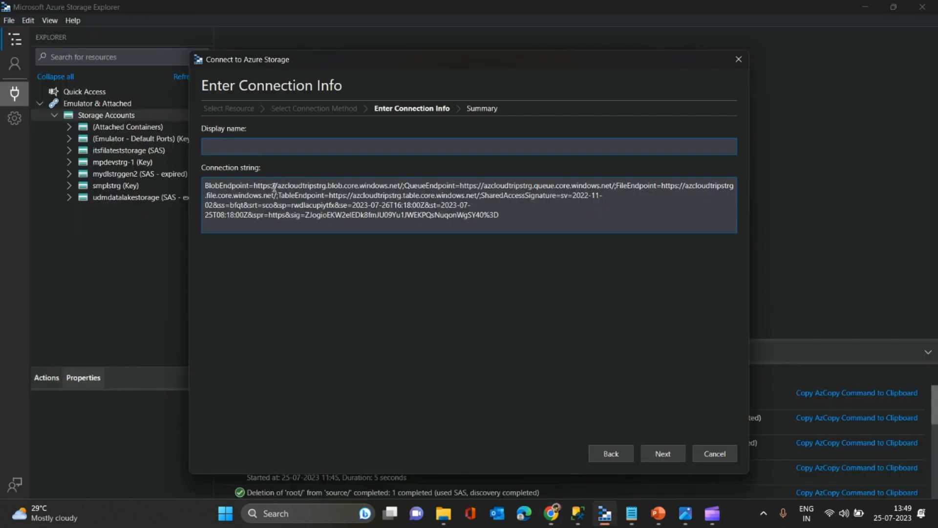
{"action": "left_click_drag", "start_coordinate": [277, 187], "coordinate": [328, 187]}
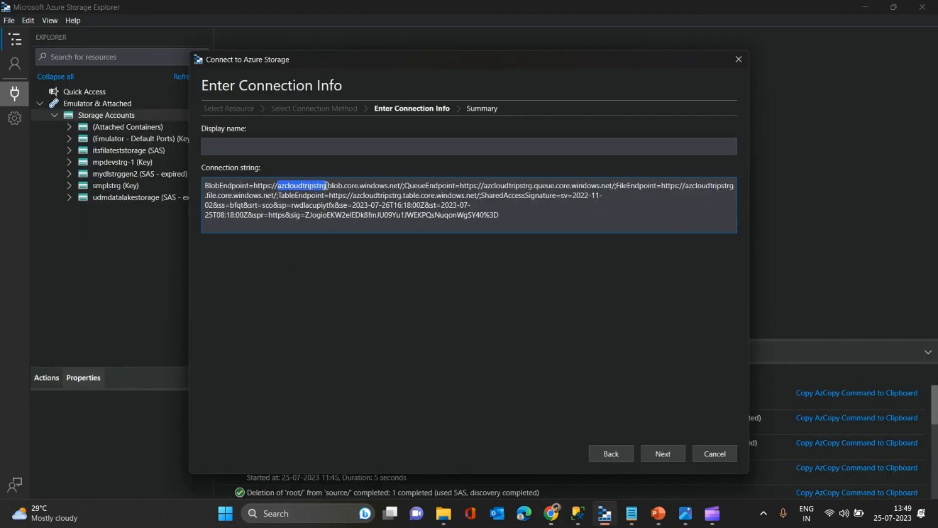
{"action": "key", "text": "ctrl+c"}
{"action": "left_click", "coordinate": [257, 149]}
{"action": "key", "text": "ctrl+v"}
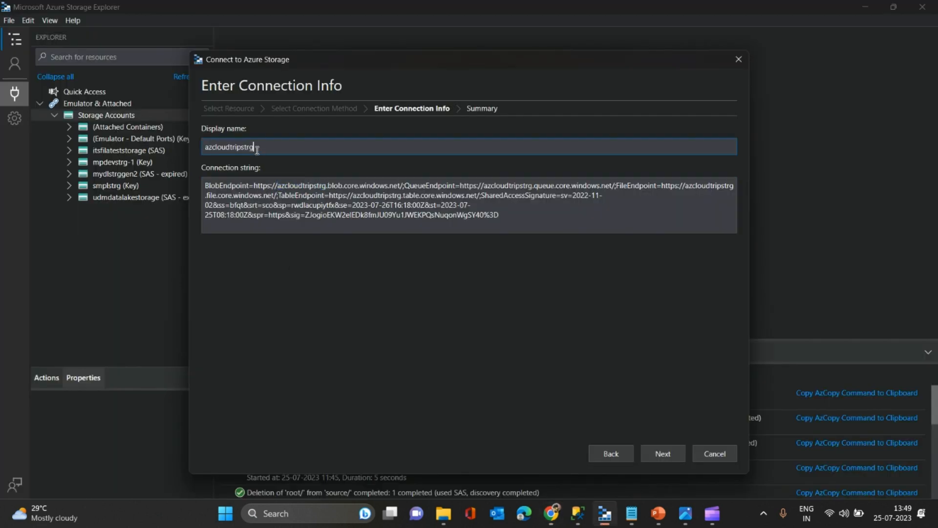
{"action": "left_click", "coordinate": [663, 454]}
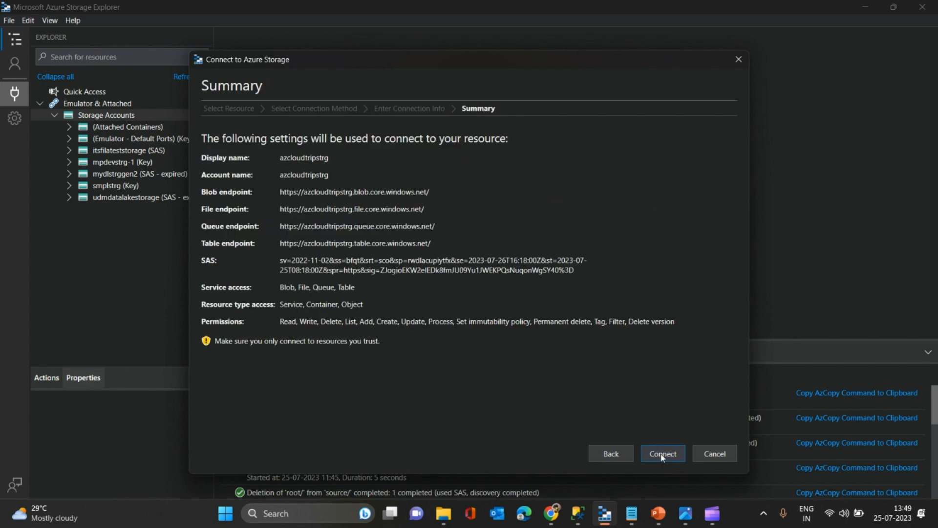
{"action": "left_click", "coordinate": [663, 455]}
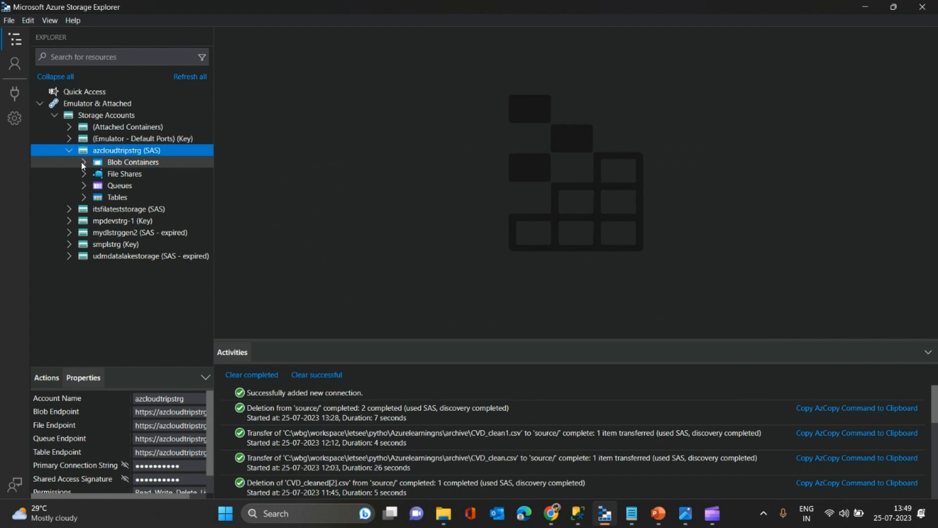
- Expand the Blob Containers, File Shares, Tables and Queues of the azcloudtripstrg (SAS) account to view their contents
{"action": "left_click", "coordinate": [83, 163]}
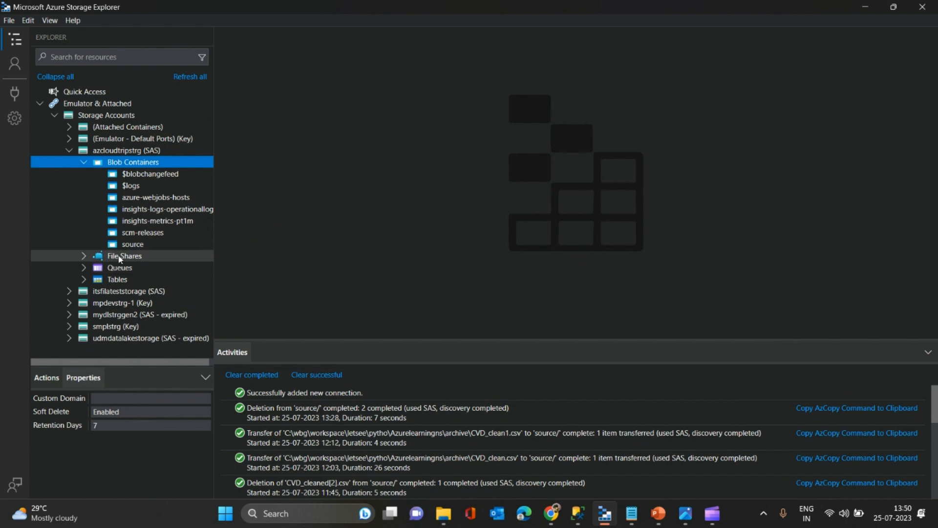
{"action": "left_click", "coordinate": [85, 257]}
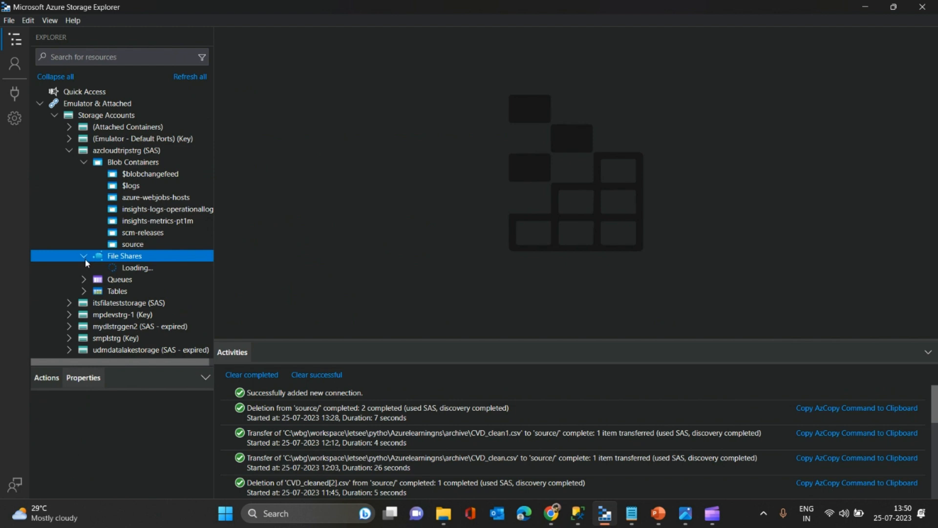
{"action": "left_click", "coordinate": [85, 280]}
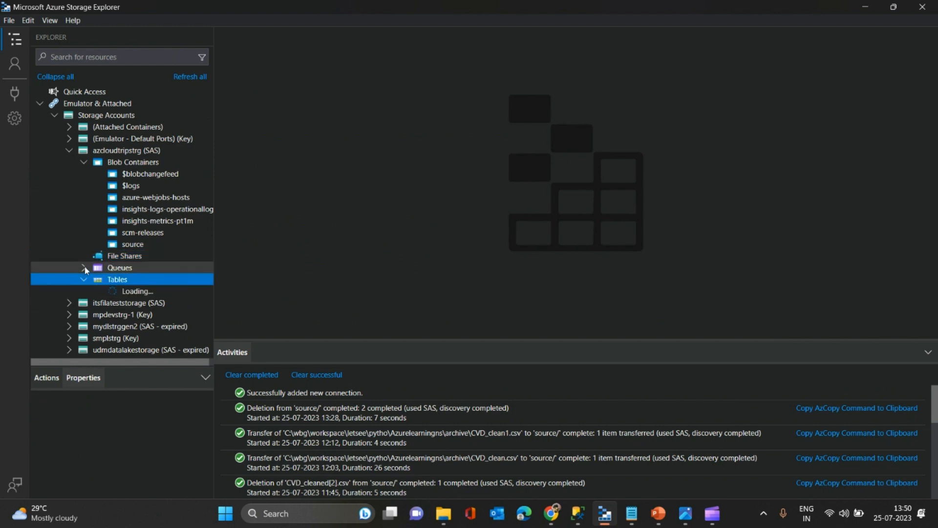
{"action": "left_click", "coordinate": [84, 269]}
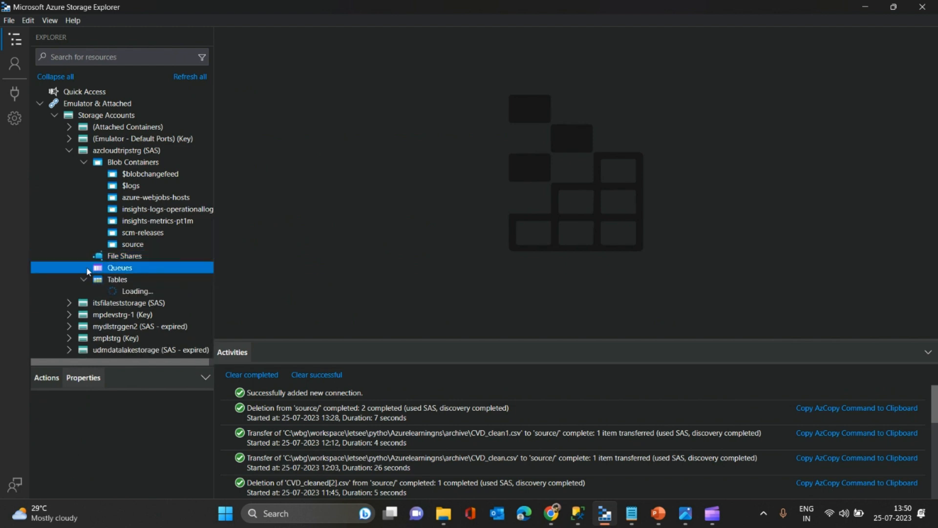
- Open the source blob container and upload CVD_clean.csv from the local archive folder as a block blob to the root directory
{"action": "left_click", "coordinate": [84, 282]}
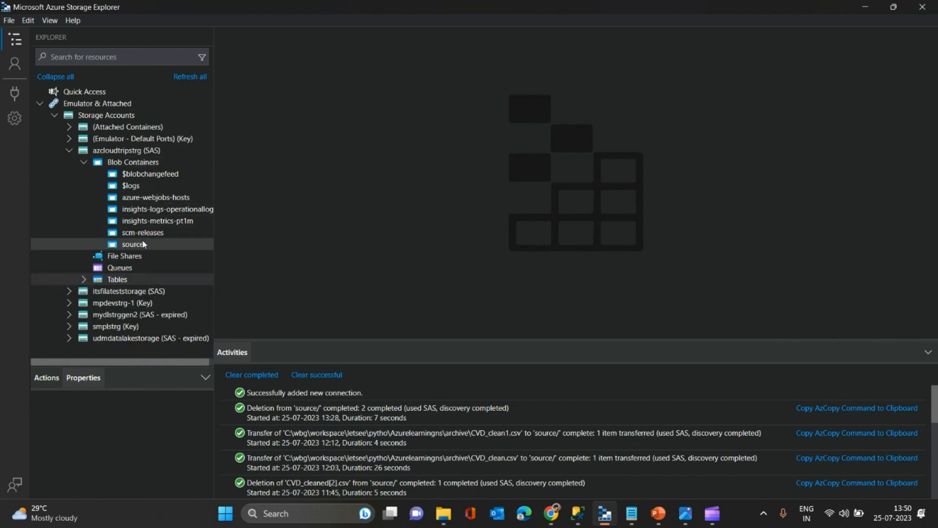
{"action": "left_click", "coordinate": [145, 244]}
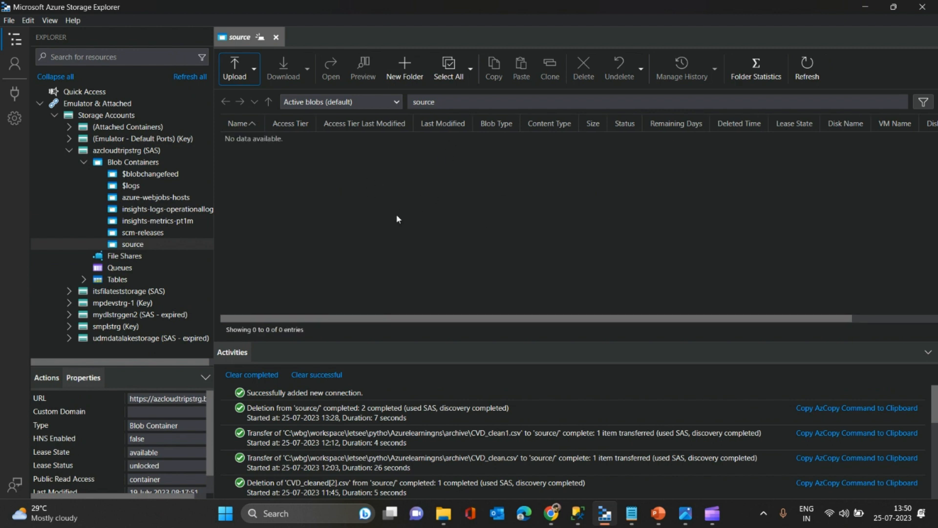
{"action": "left_click", "coordinate": [237, 69]}
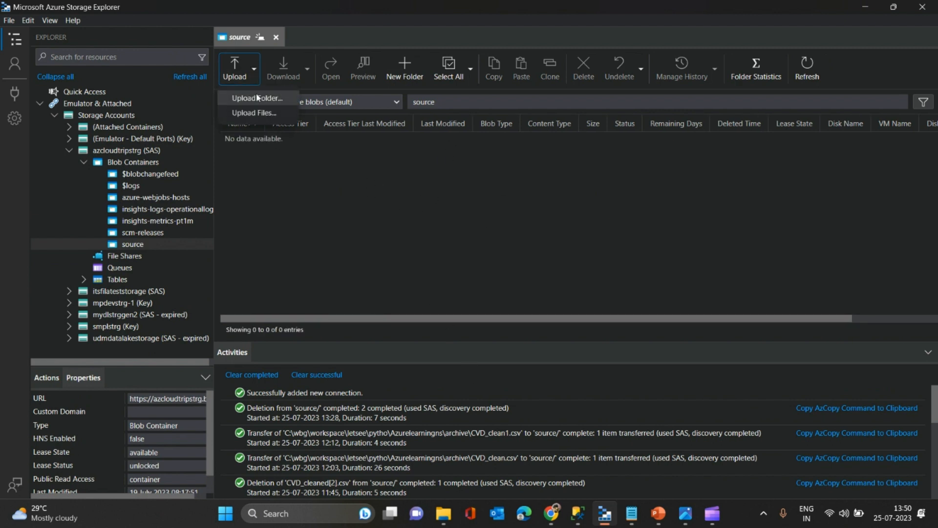
{"action": "left_click", "coordinate": [259, 113]}
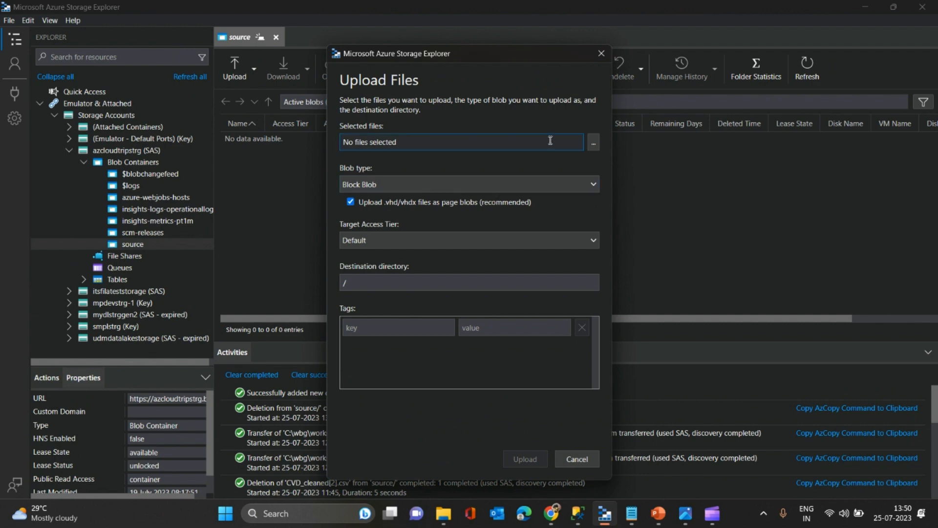
{"action": "left_click", "coordinate": [594, 144]}
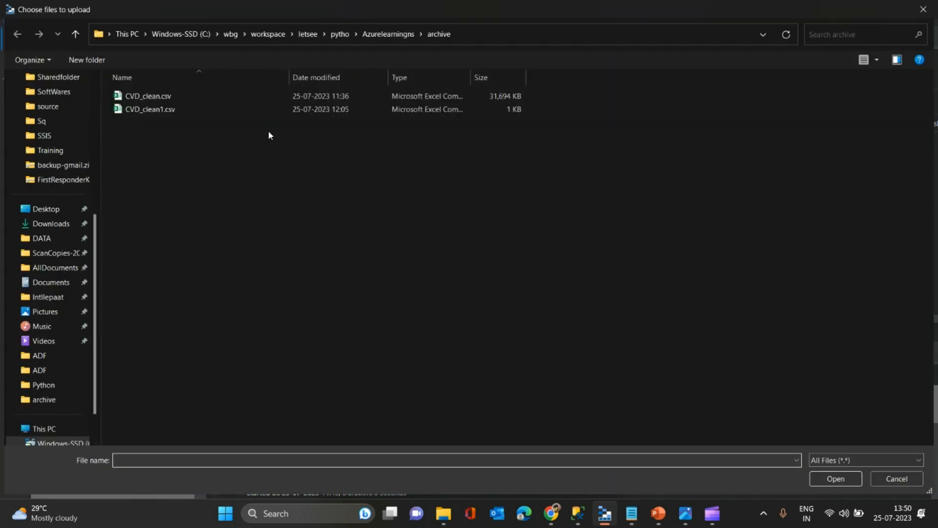
{"action": "left_click", "coordinate": [190, 98]}
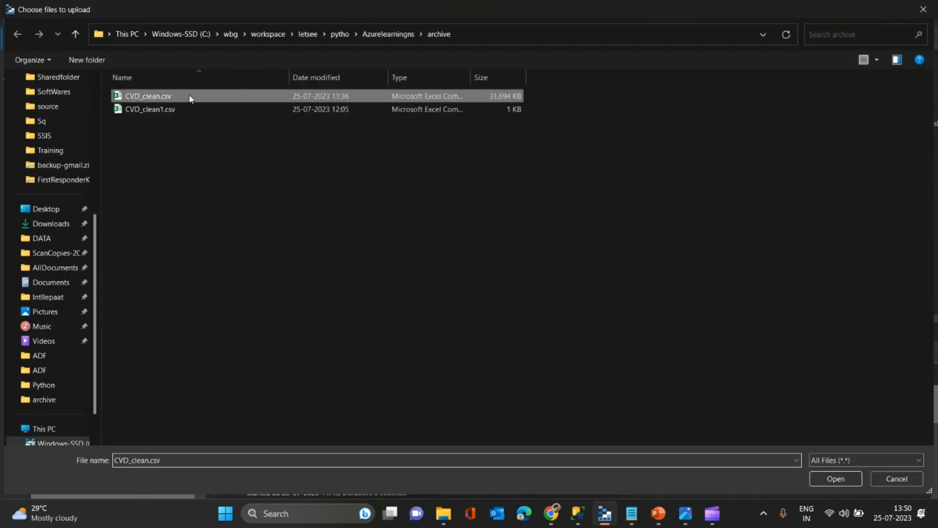
{"action": "left_click", "coordinate": [836, 478]}
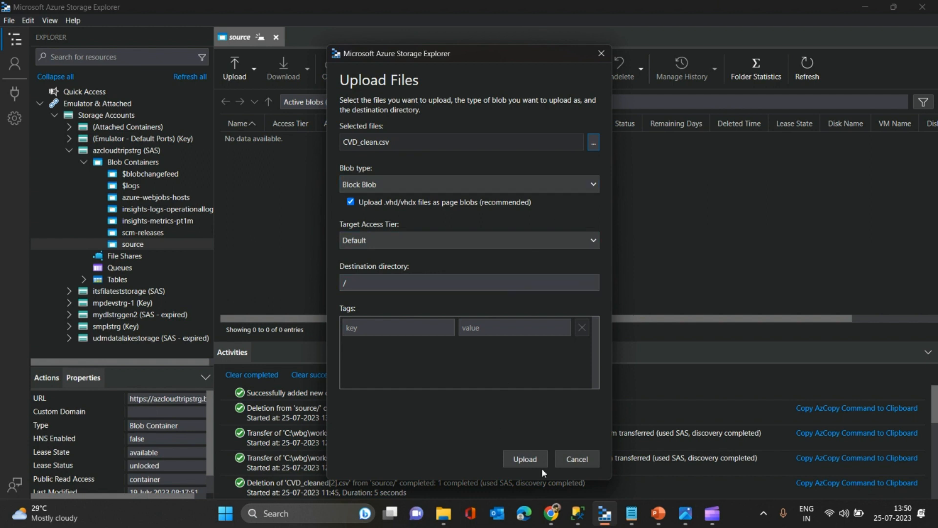
{"action": "left_click", "coordinate": [396, 329]}
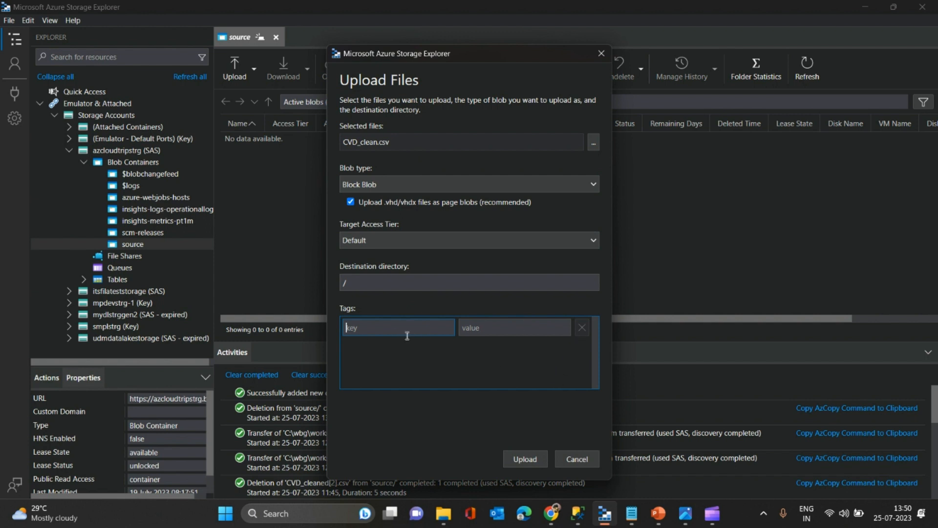
{"action": "left_click", "coordinate": [525, 458]}
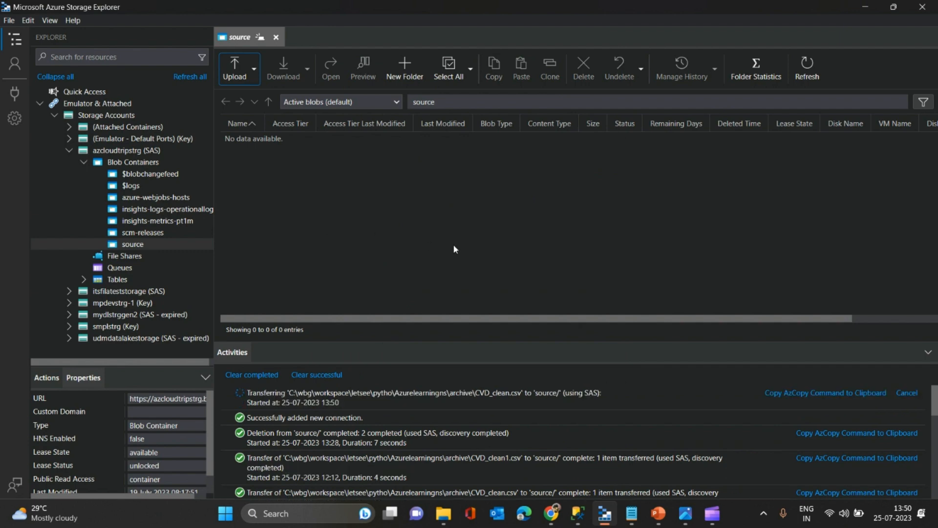
- Switch between the local archive folder in File Explorer and Storage Explorer to compare CVD_clean.csv with its uploaded blob
{"action": "key", "text": "alt+Tab"}
{"action": "key", "text": "alt+Tab"}
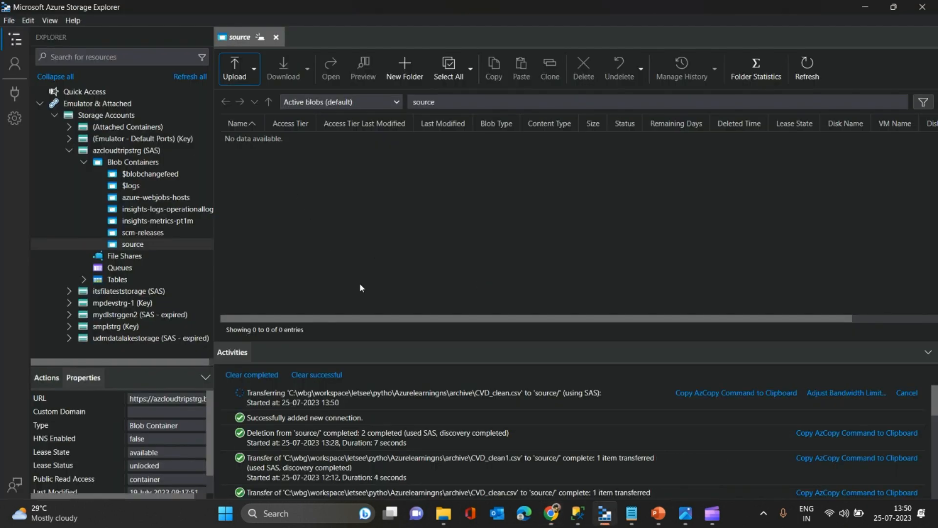
{"action": "left_click", "coordinate": [443, 513]}
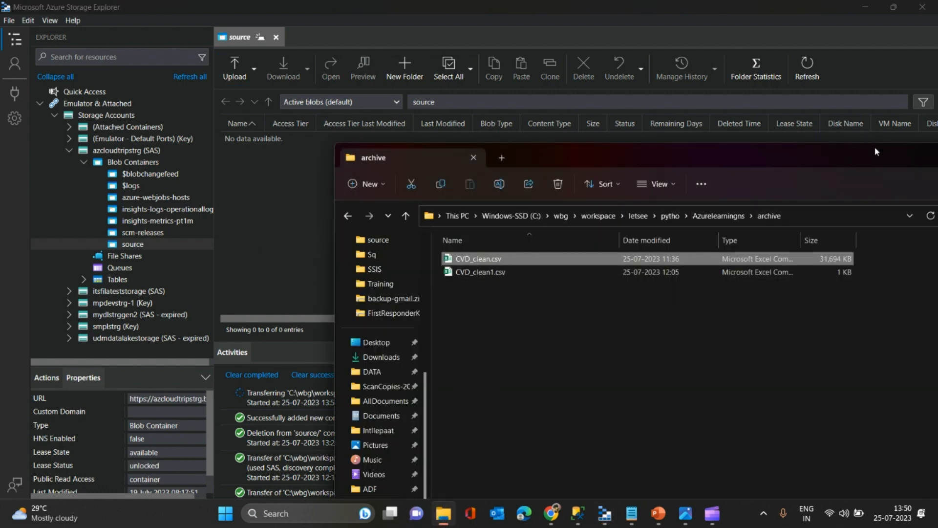
{"action": "left_click_drag", "start_coordinate": [877, 156], "coordinate": [584, 252]}
{"action": "left_click", "coordinate": [679, 246]}
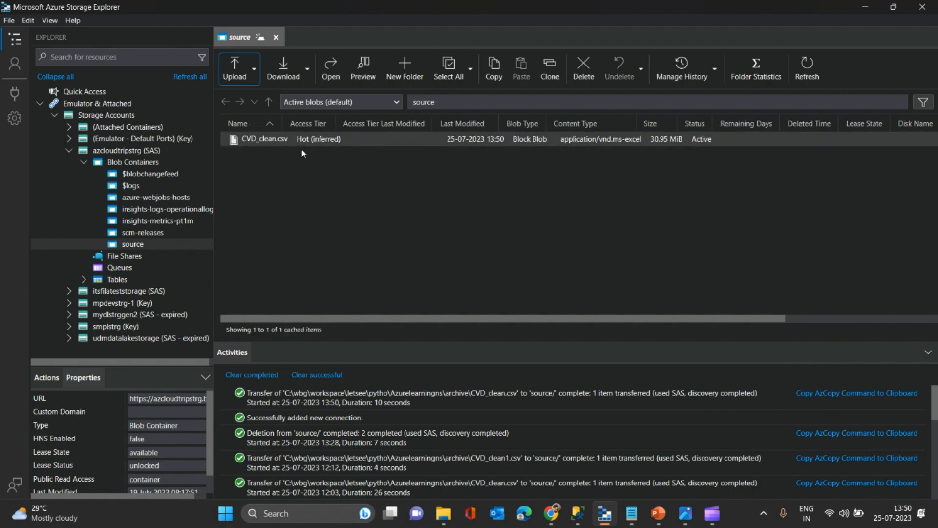
{"action": "key", "text": "alt+Tab"}
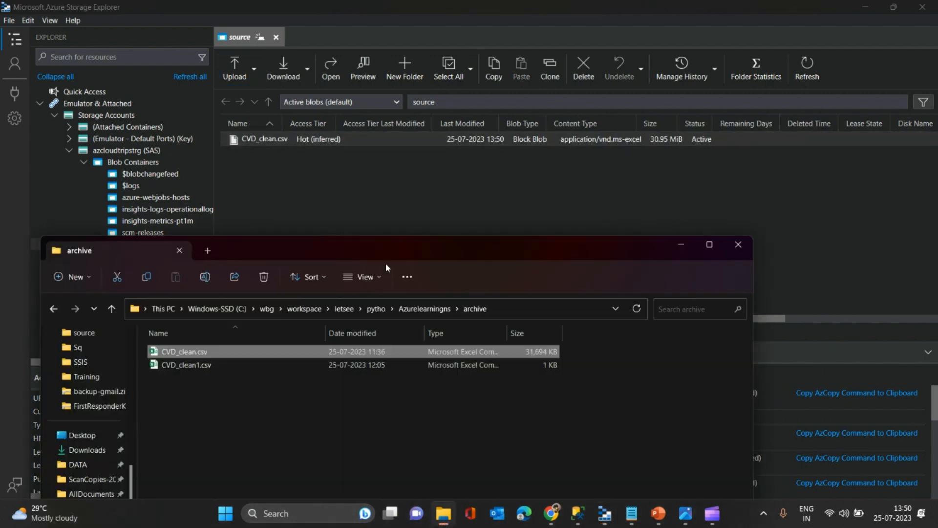
- Switch to the Azure portal and open the source container of the azcloudtripstrg storage account to check the uploaded CVD_clean.csv
{"action": "key", "text": "alt+Tab"}
{"action": "key", "text": "alt+Tab"}
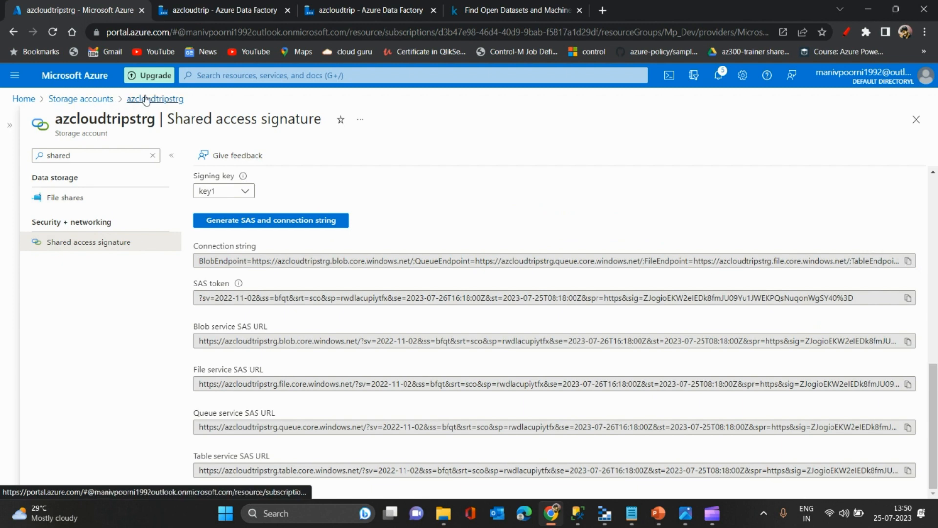
{"action": "left_click", "coordinate": [82, 99]}
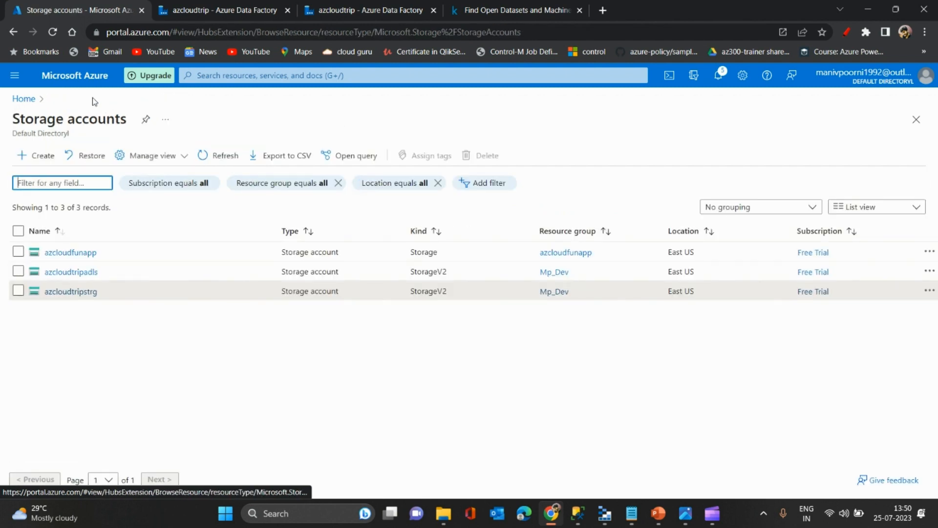
{"action": "left_click", "coordinate": [74, 291]}
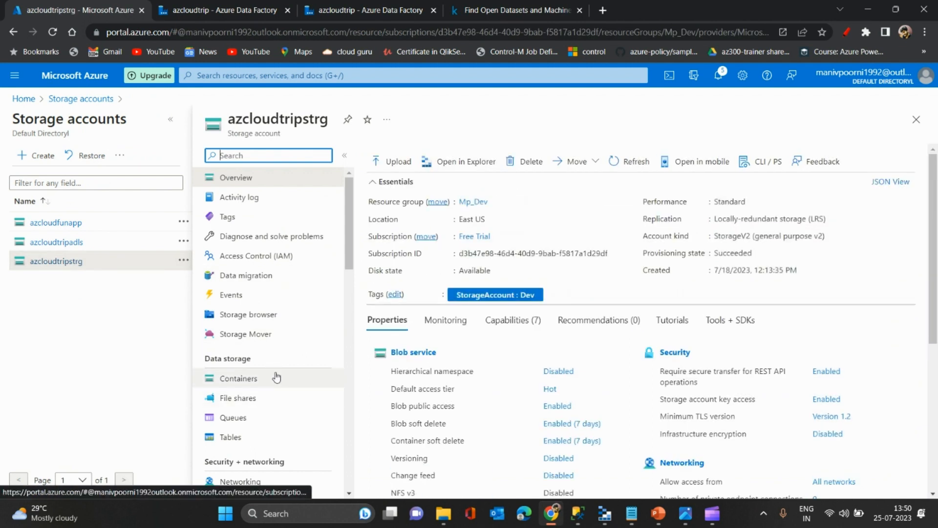
{"action": "left_click", "coordinate": [277, 379]}
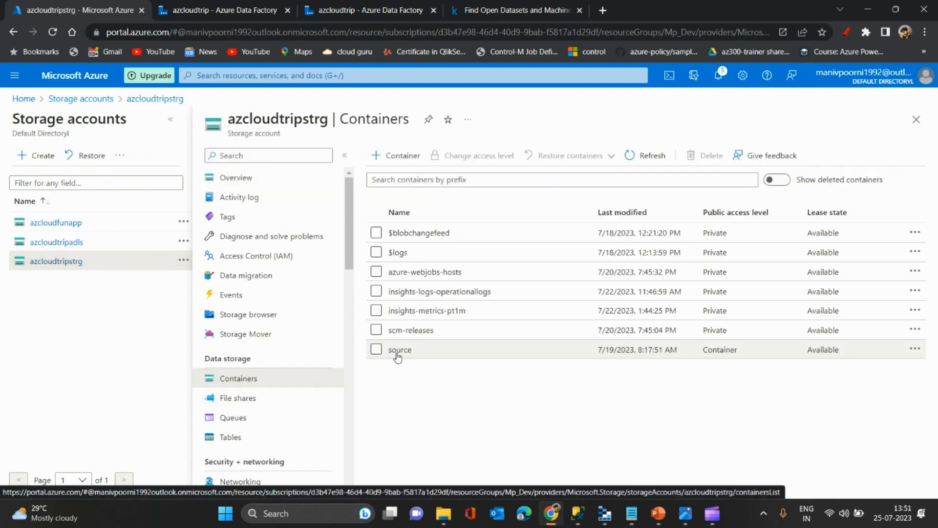
{"action": "left_click", "coordinate": [410, 348]}
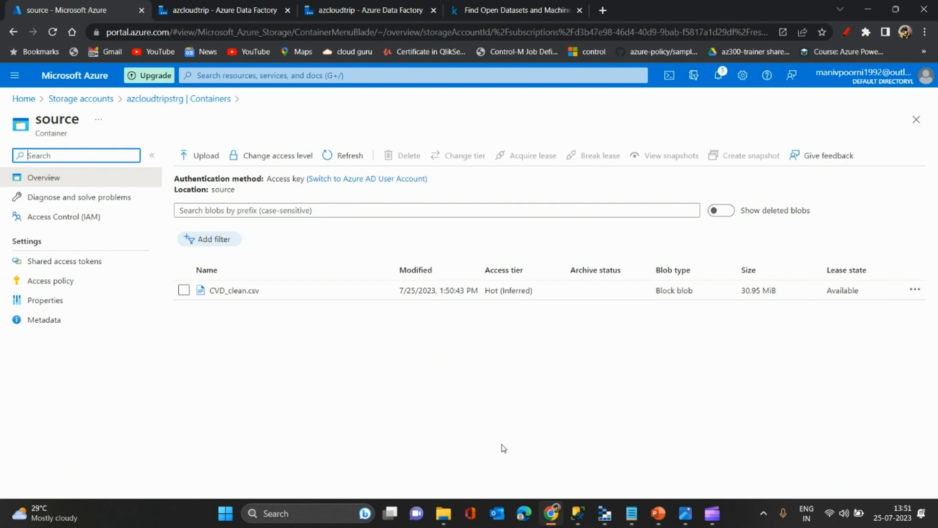
- Glance at SQL Server Management Studio, then search the Azure portal for sql and view the azcloudtrip SQL server's available databases
{"action": "left_click", "coordinate": [576, 514]}
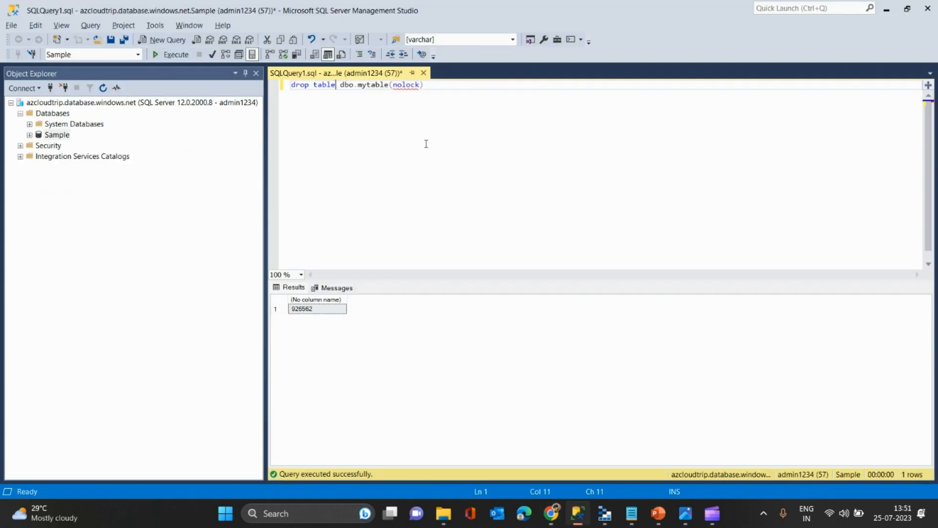
{"action": "key", "text": "alt+Tab"}
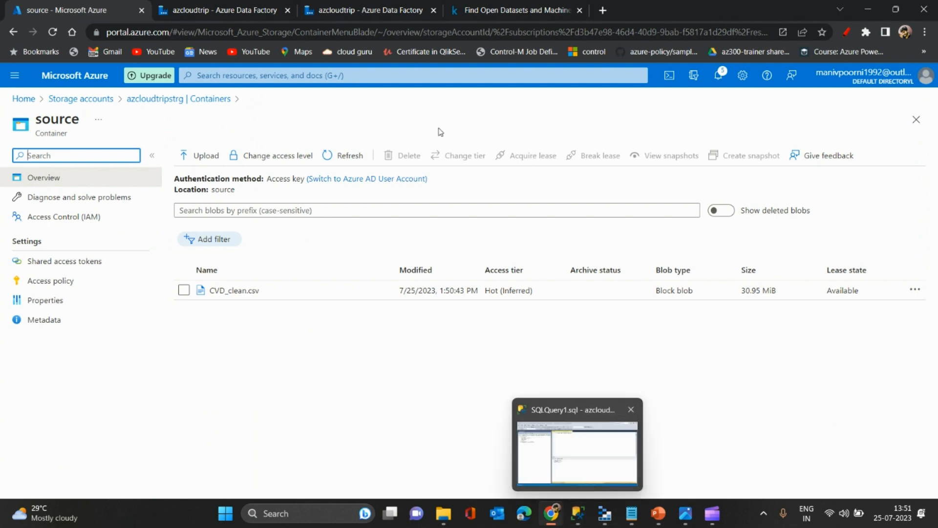
{"action": "left_click", "coordinate": [359, 79]}
{"action": "type", "text": "az"}
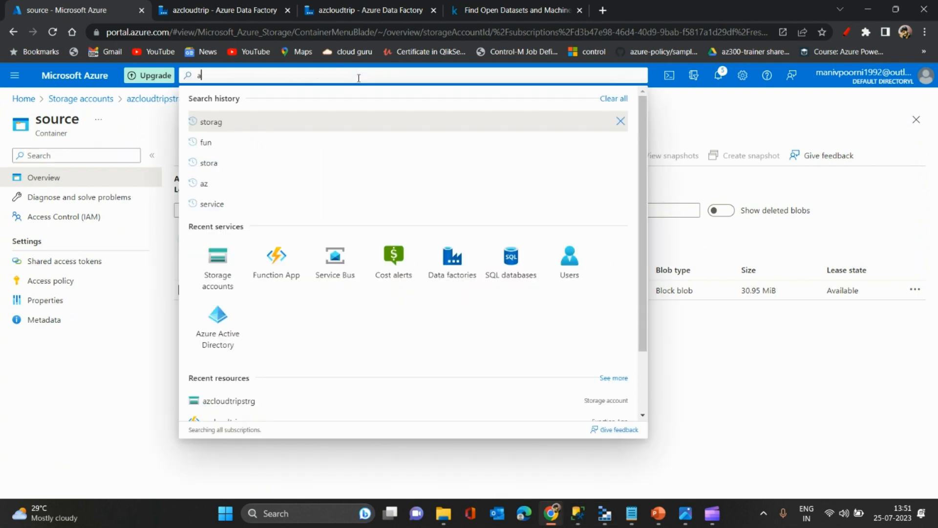
{"action": "key", "text": "BackSpace"}
{"action": "key", "text": "BackSpace"}
{"action": "type", "text": "sql"}
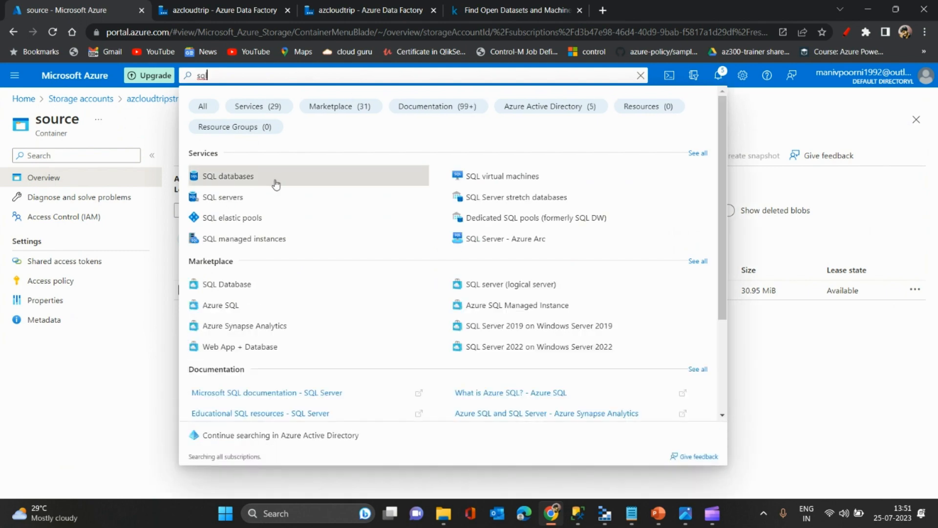
{"action": "left_click", "coordinate": [247, 197]}
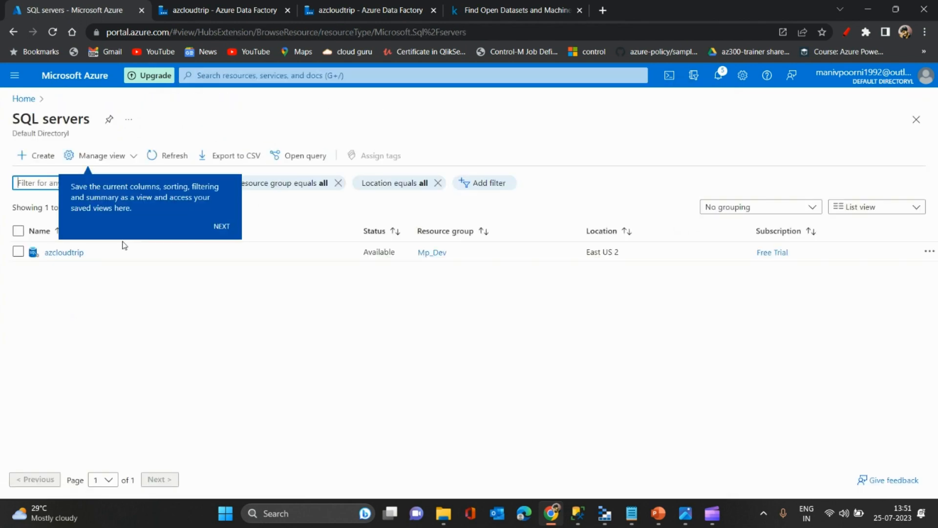
{"action": "left_click", "coordinate": [73, 252]}
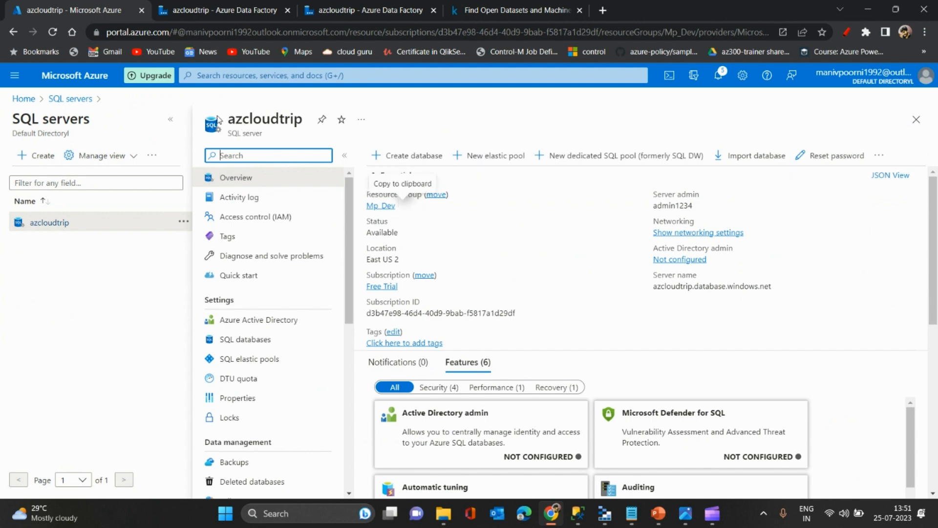
{"action": "left_click", "coordinate": [171, 120]}
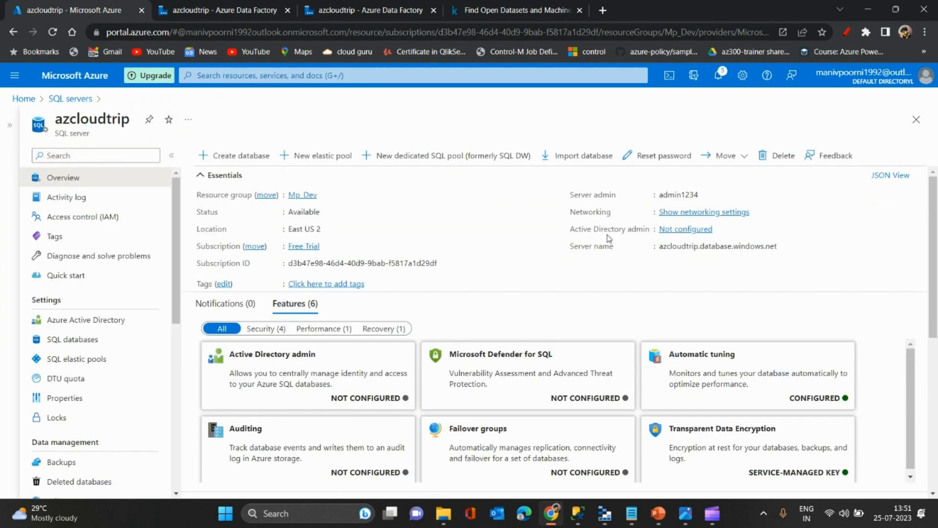
{"action": "left_click_drag", "start_coordinate": [937, 264], "coordinate": [912, 398]}
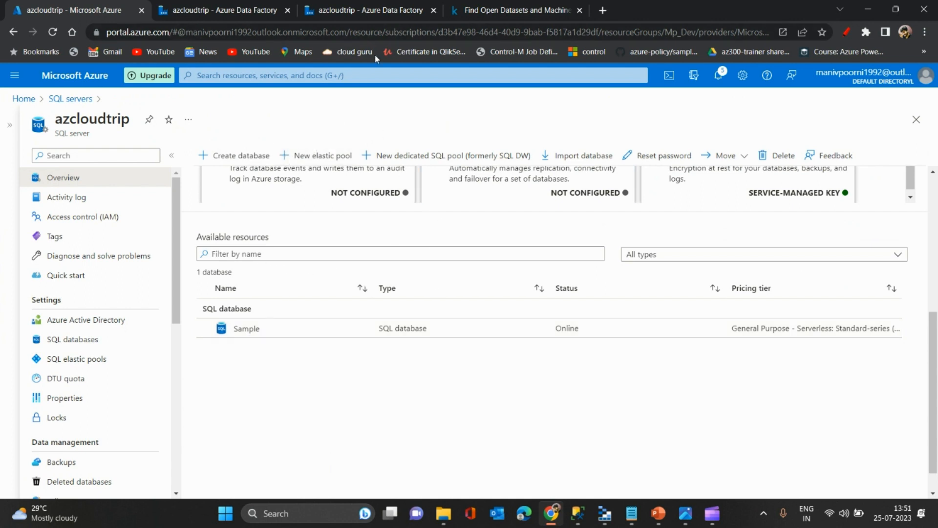
- Switch to the azcloudtrip Azure Data Factory and look at the options for adding a new pipeline
{"action": "left_click", "coordinate": [376, 5]}
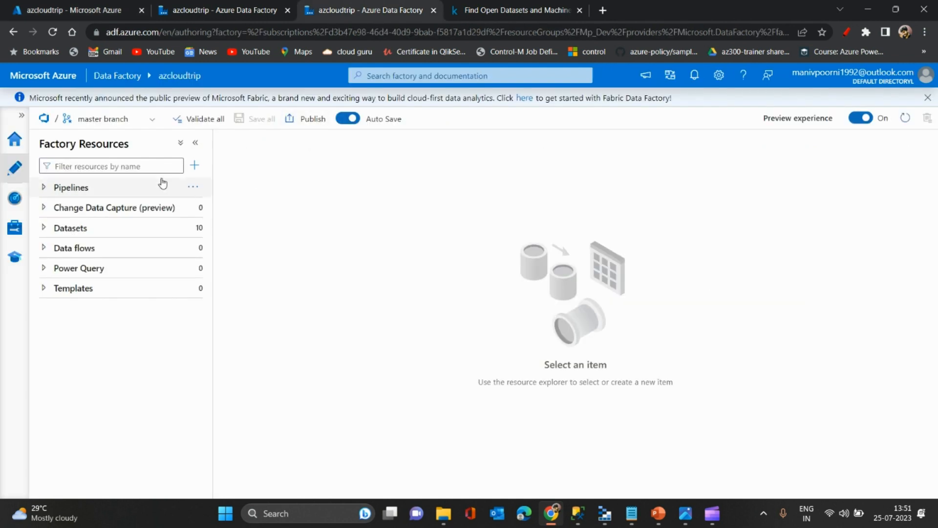
{"action": "left_click", "coordinate": [195, 168]}
{"action": "mouse_move", "coordinate": [221, 190]}
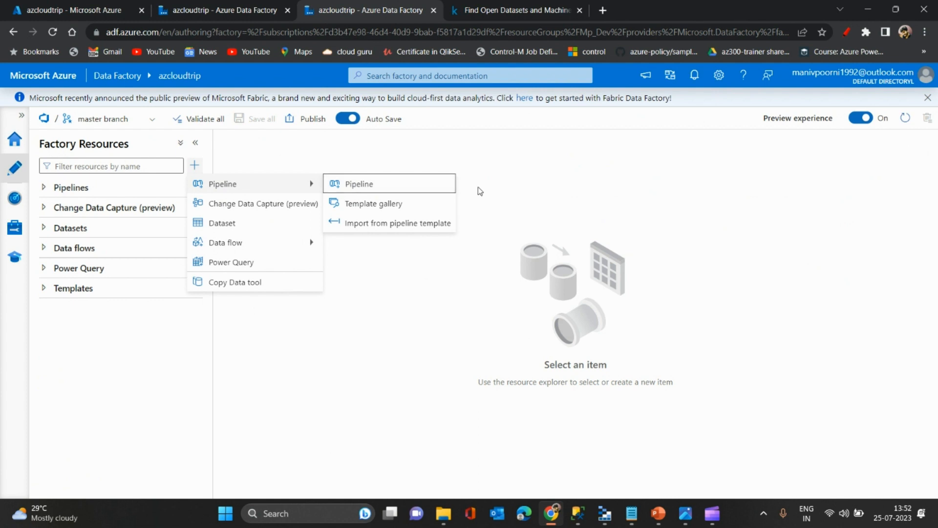
{"action": "left_click", "coordinate": [523, 206]}
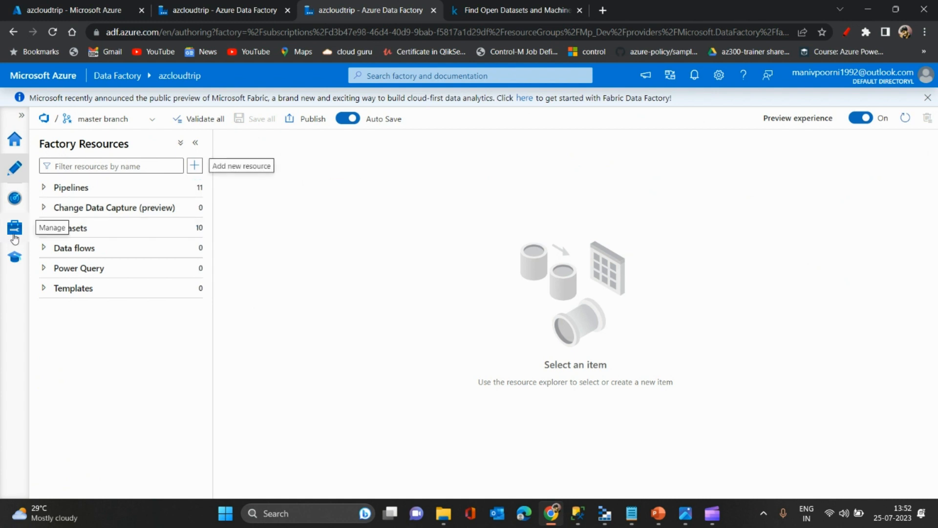
- Start a new linked service in the data factory and search its data stores for blob
{"action": "left_click", "coordinate": [14, 230]}
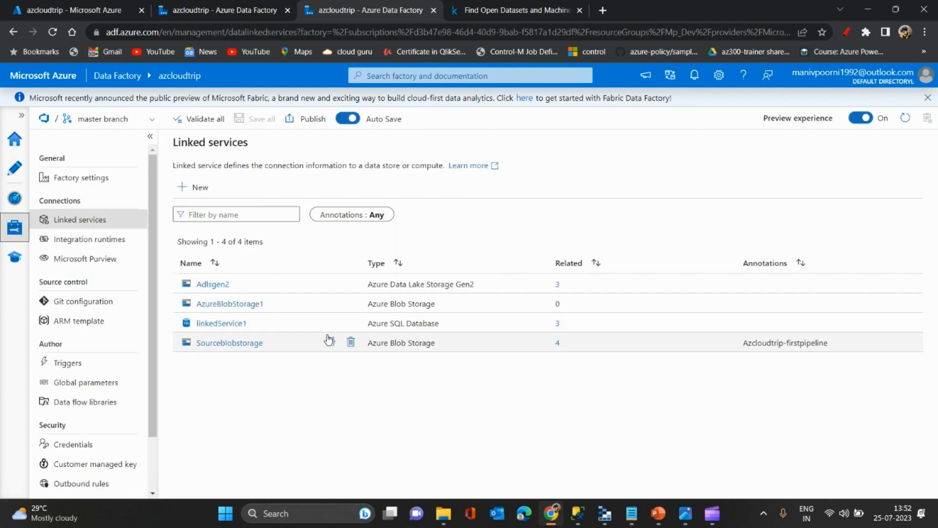
{"action": "left_click", "coordinate": [191, 189]}
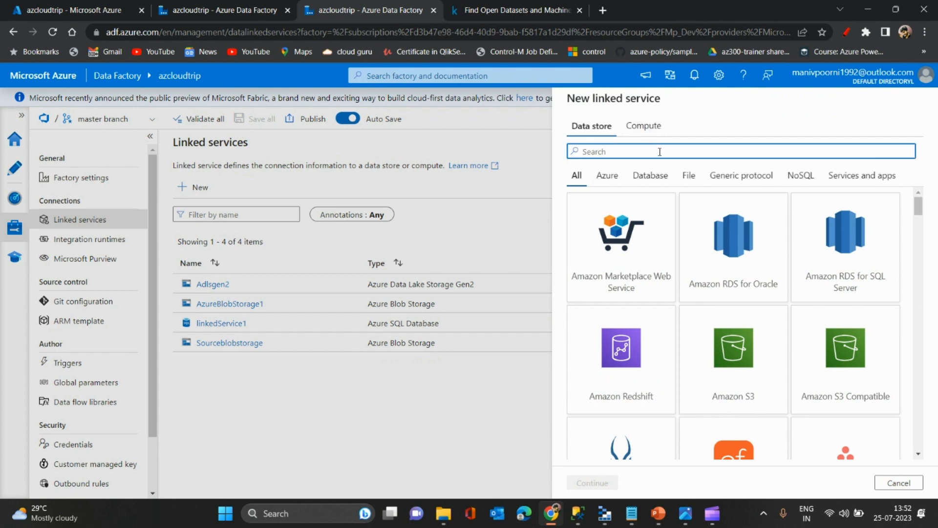
{"action": "type", "text": "blob"}
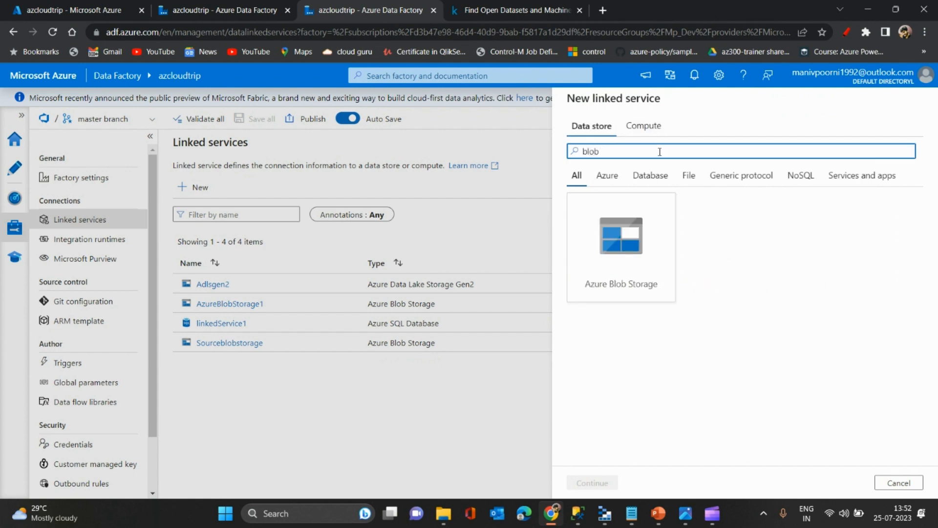
- Look through the Azure and full data store lists, search for blob, and choose Azure Blob Storage for the new linked service
{"action": "key", "text": "BackSpace"}
{"action": "key", "text": "BackSpace"}
{"action": "key", "text": "BackSpace"}
{"action": "key", "text": "BackSpace"}
{"action": "left_click", "coordinate": [607, 176]}
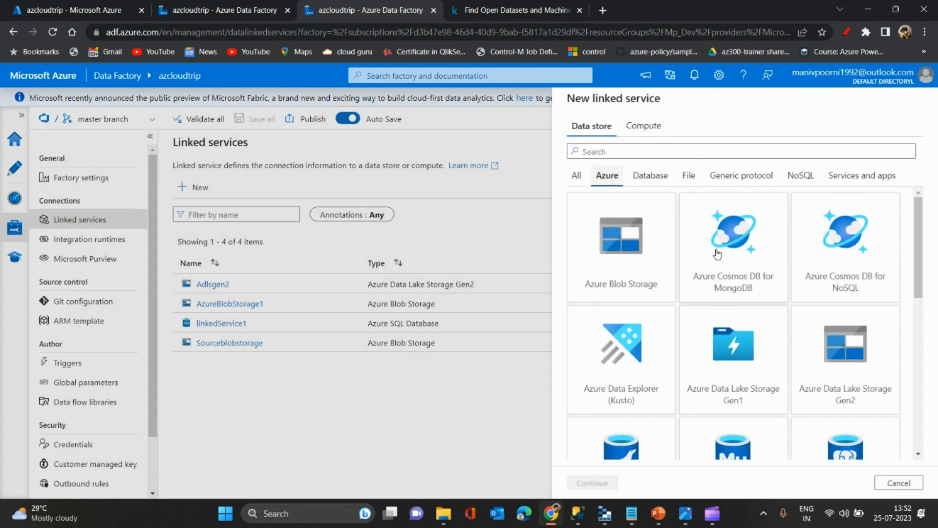
{"action": "left_click", "coordinate": [577, 176]}
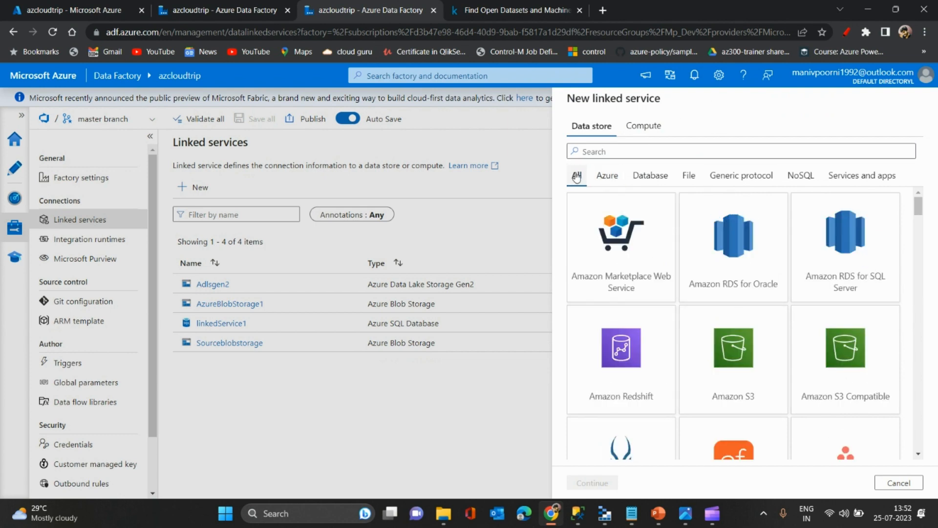
{"action": "left_click", "coordinate": [577, 151]}
{"action": "type", "text": "blob"}
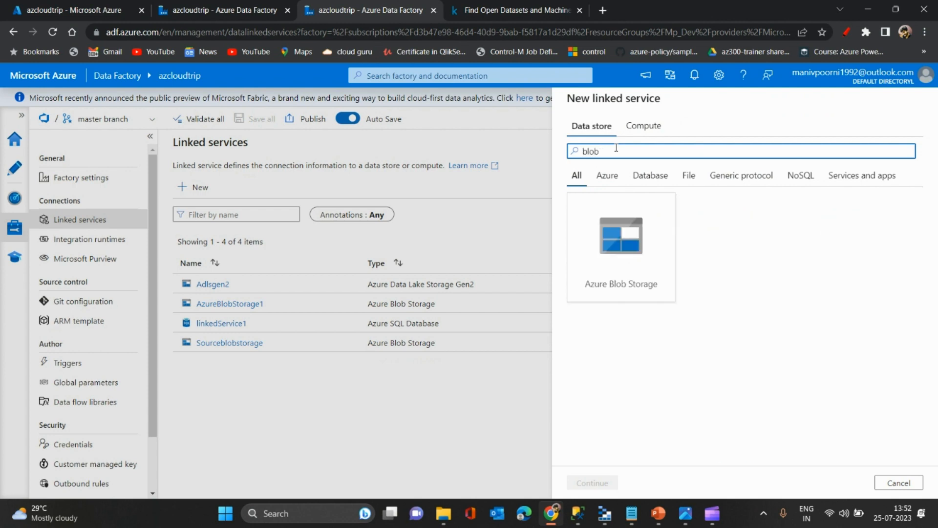
{"action": "left_click", "coordinate": [623, 237]}
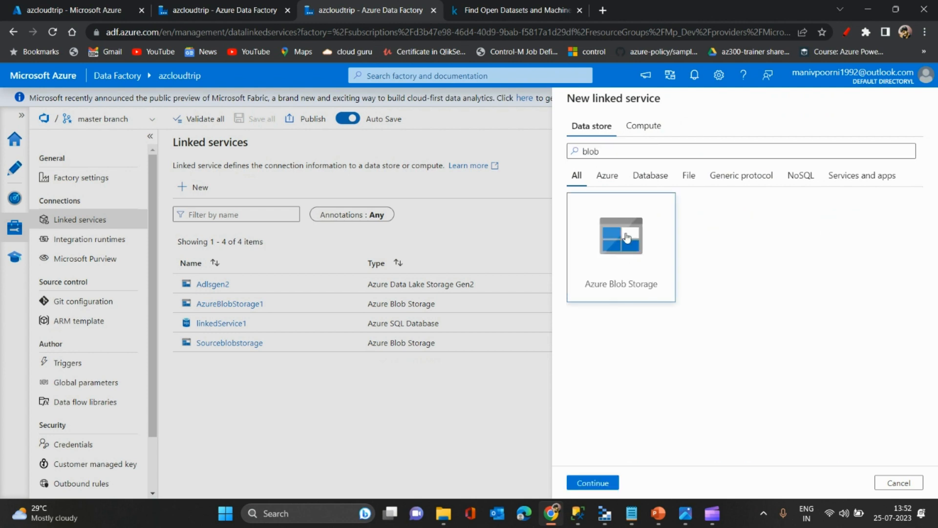
{"action": "left_click", "coordinate": [592, 487]}
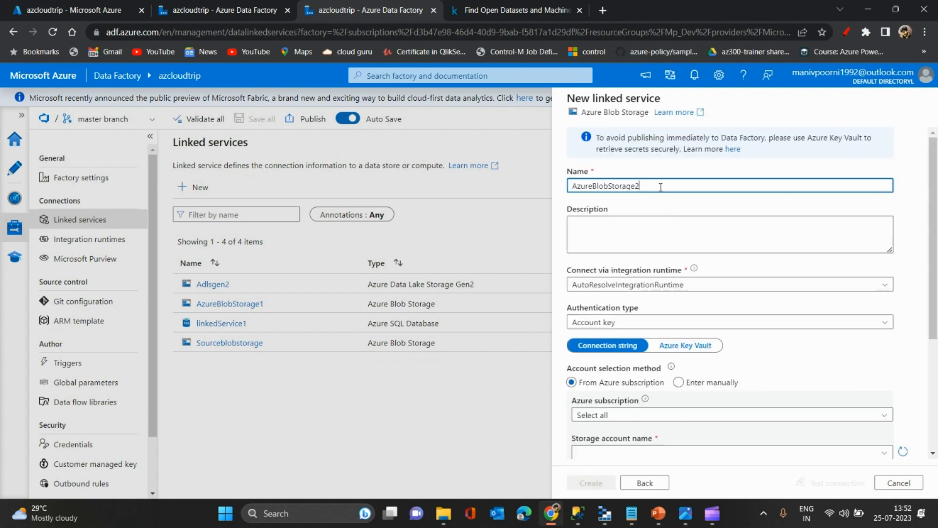
- Name the new linked service Azcloudtrip_Source_Strg
{"action": "left_click_drag", "start_coordinate": [660, 187], "coordinate": [464, 192]}
{"action": "type", "text": "Source_"}
{"action": "key", "text": "BackSpace"}
{"action": "key", "text": "BackSpace"}
{"action": "key", "text": "BackSpace"}
{"action": "key", "text": "BackSpace"}
{"action": "key", "text": "BackSpace"}
{"action": "key", "text": "BackSpace"}
{"action": "key", "text": "BackSpace"}
{"action": "type", "text": "Azcou"}
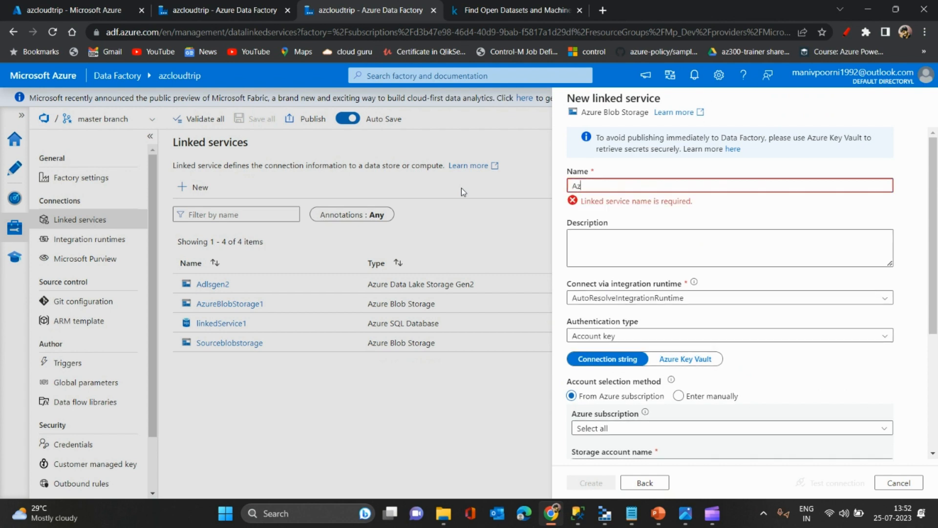
{"action": "key", "text": "BackSpace"}
{"action": "key", "text": "BackSpace"}
{"action": "key", "text": "BackSpace"}
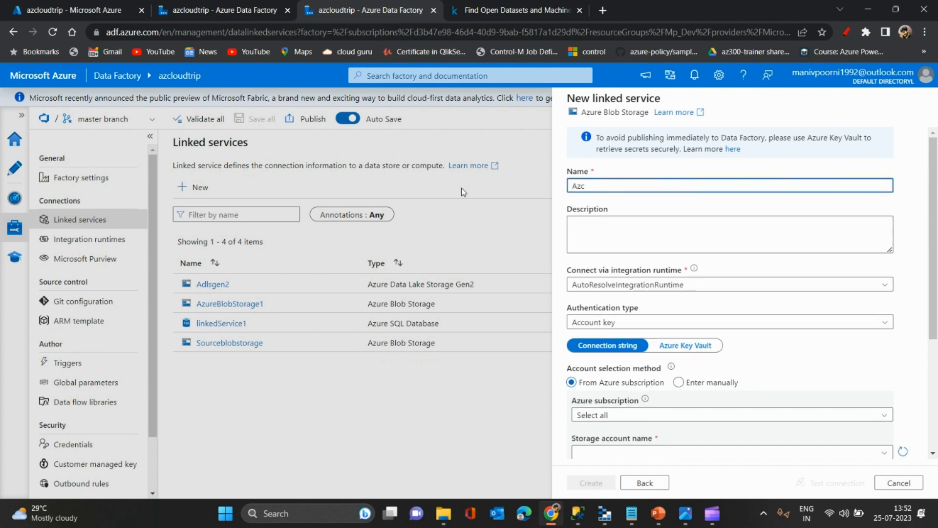
{"action": "type", "text": "cloudtrip_Source_Strg"}
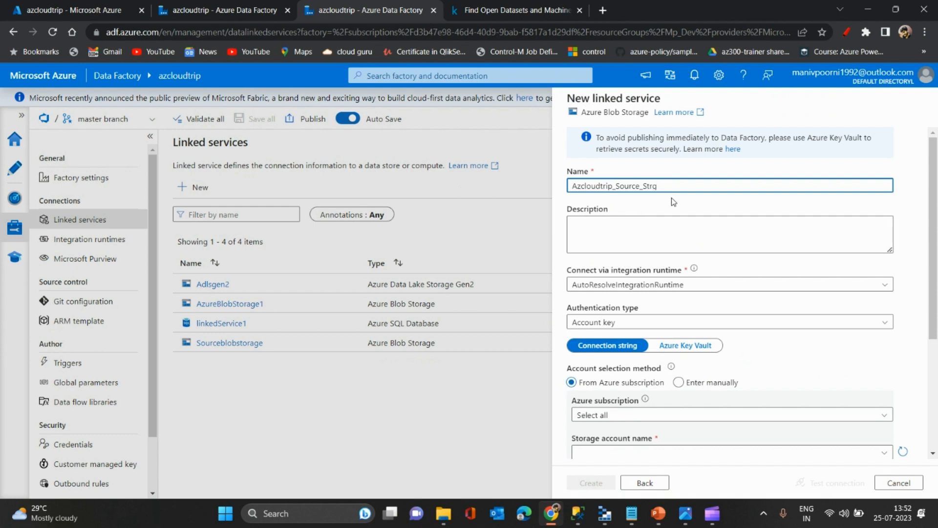
{"action": "double_click", "coordinate": [689, 186]}
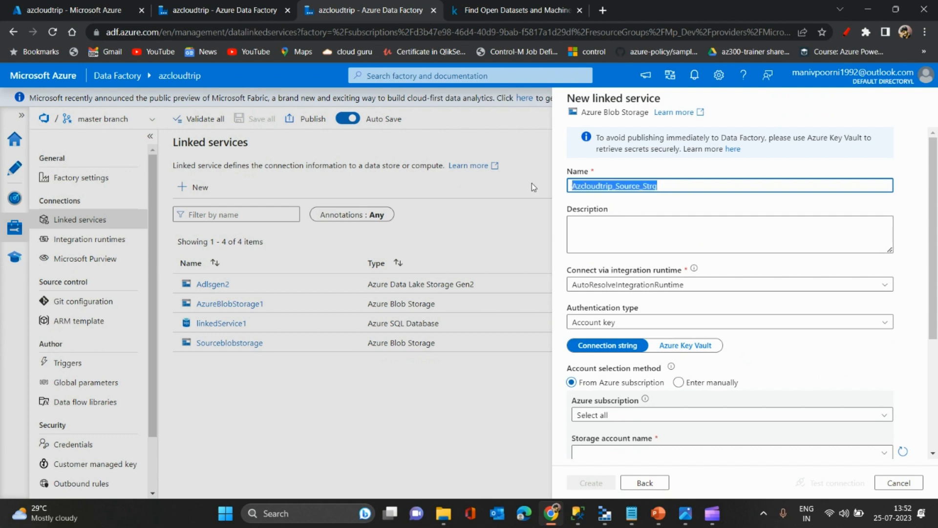
- Describe the linked service as "This is to connect blob storage" and select AutoResolveIntegrationRuntime as its integration runtime
{"action": "left_click", "coordinate": [624, 234]}
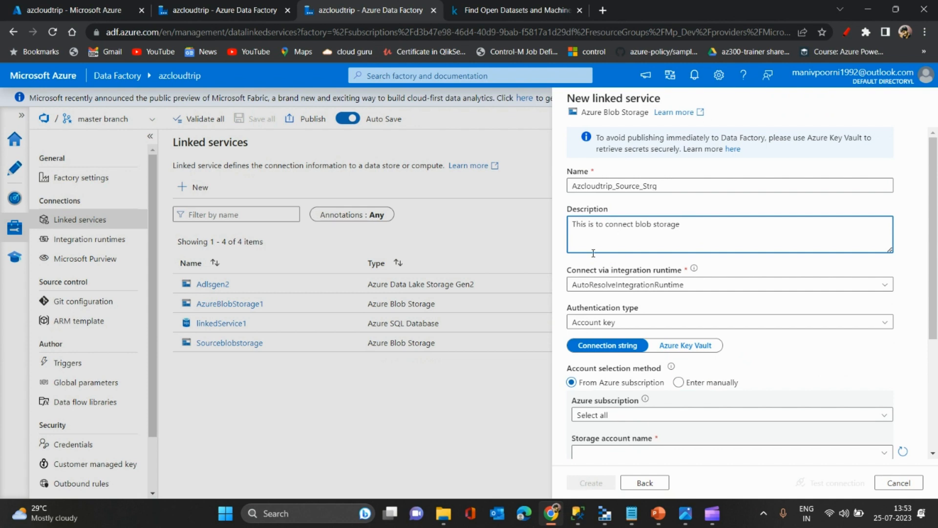
{"action": "left_click", "coordinate": [718, 288]}
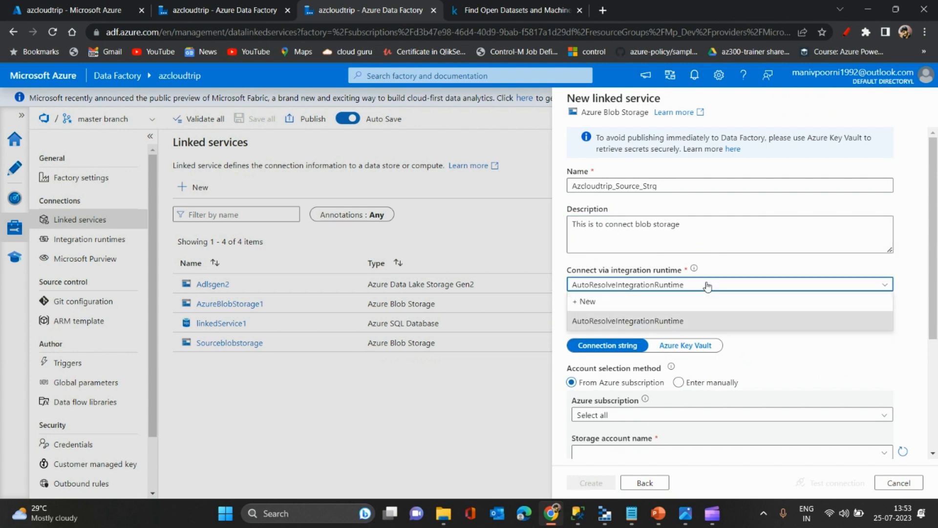
{"action": "left_click", "coordinate": [673, 320]}
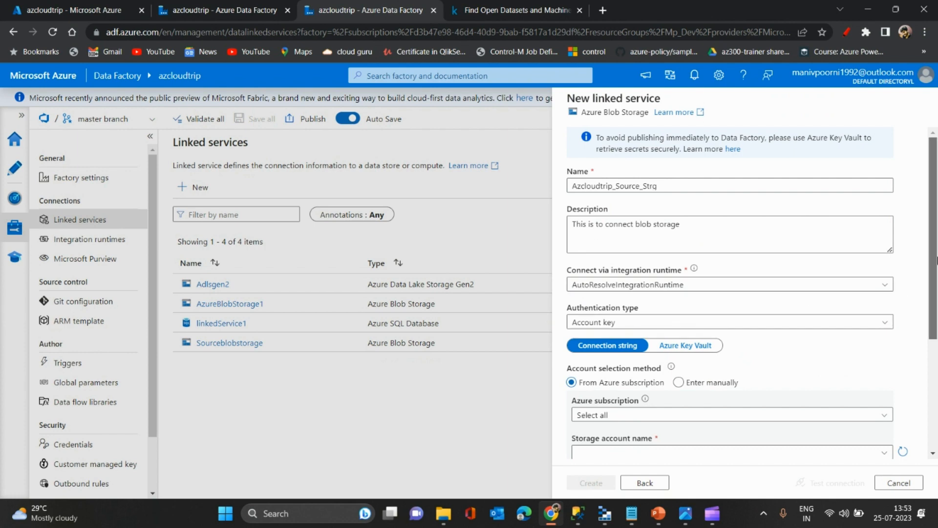
- Try SAS URI as the linked service's authentication type, and set it to Anonymous instead
{"action": "scroll", "coordinate": [684, 293], "scroll_direction": "down", "scroll_amount": 3}
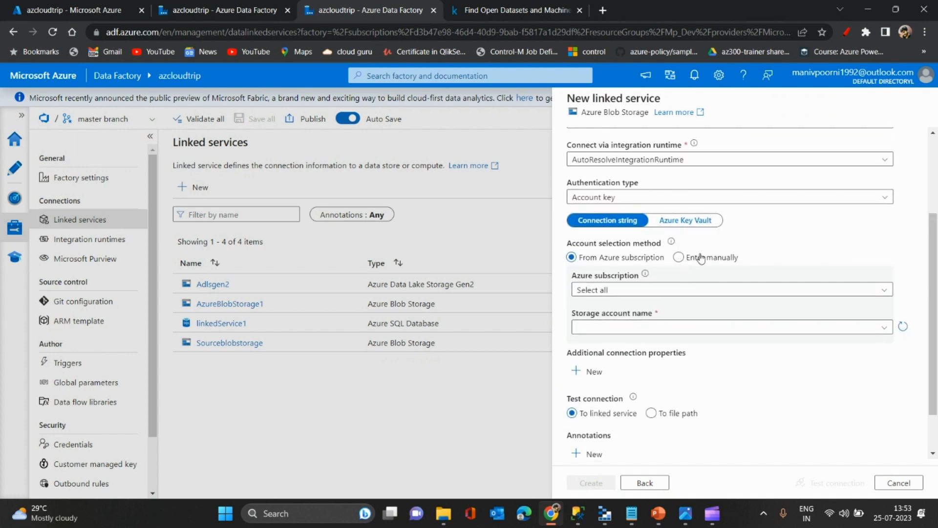
{"action": "left_click", "coordinate": [693, 198]}
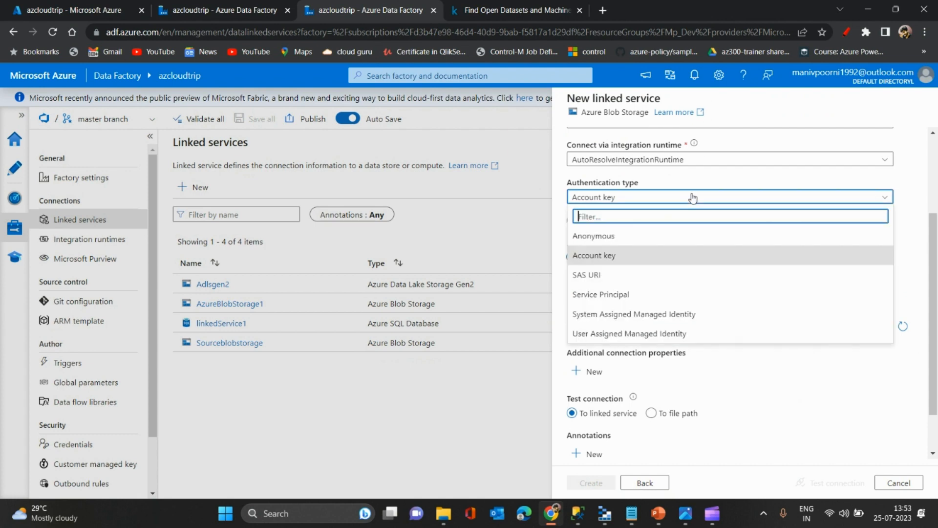
{"action": "left_click", "coordinate": [588, 276]}
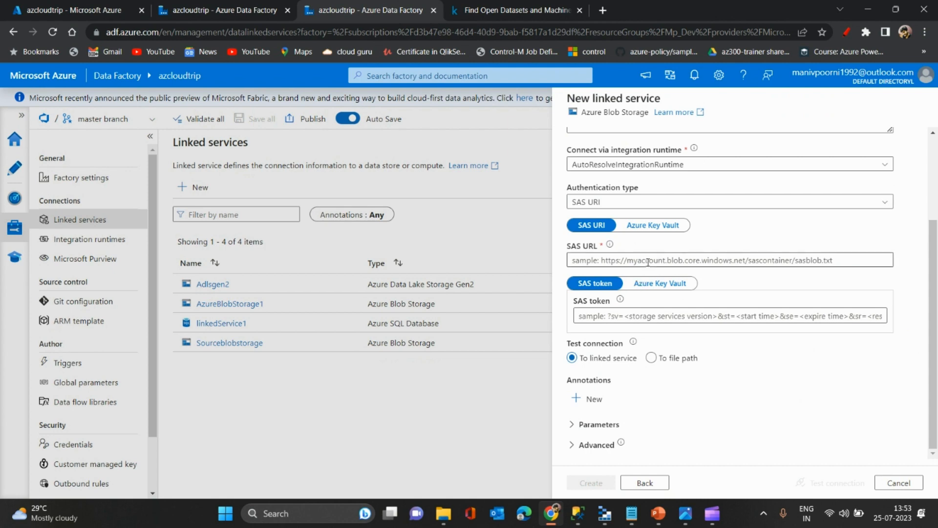
{"action": "left_click", "coordinate": [638, 201]}
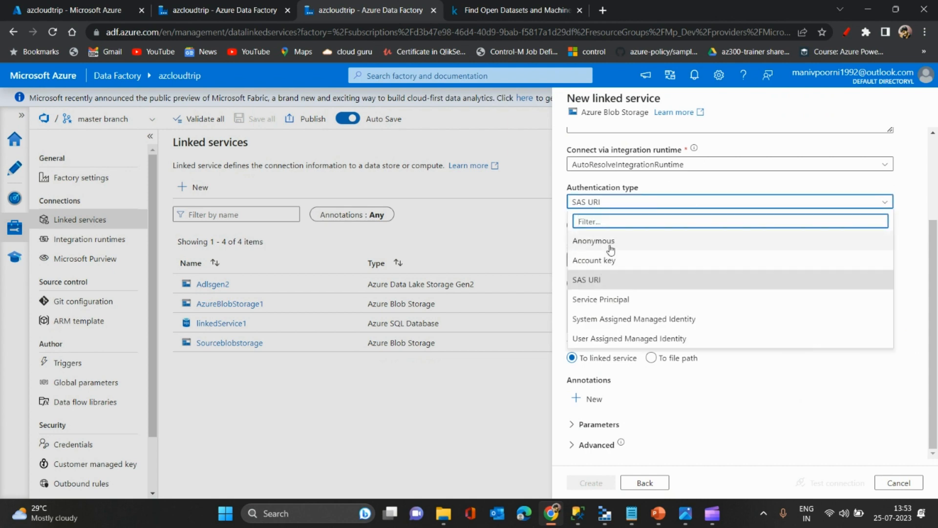
{"action": "left_click", "coordinate": [620, 243]}
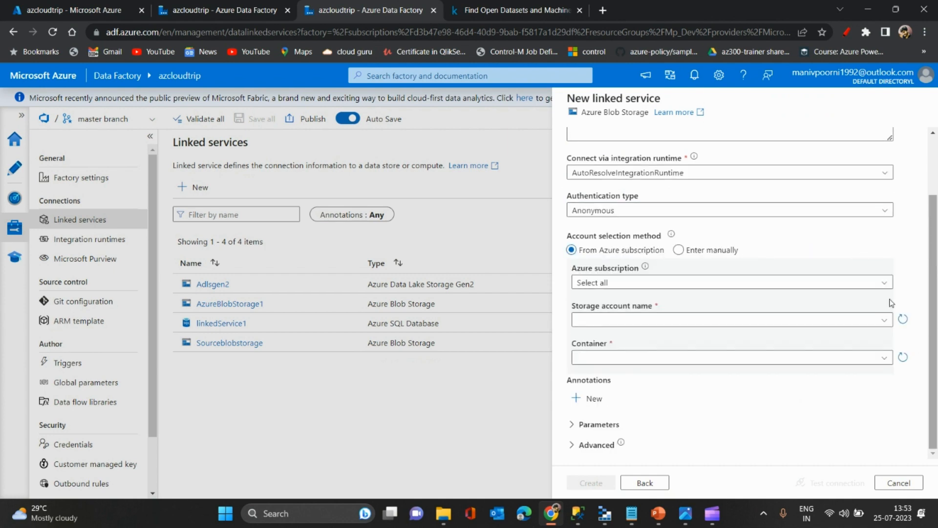
- Select the Free Trial subscription and the azcloudtripstrg storage account for the linked service
{"action": "left_click", "coordinate": [869, 283]}
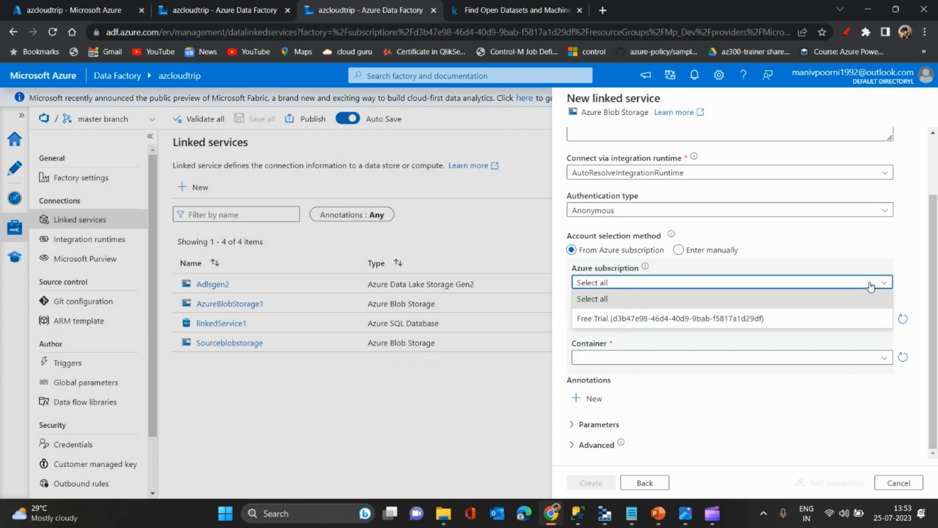
{"action": "left_click", "coordinate": [683, 320]}
{"action": "left_click", "coordinate": [684, 321]}
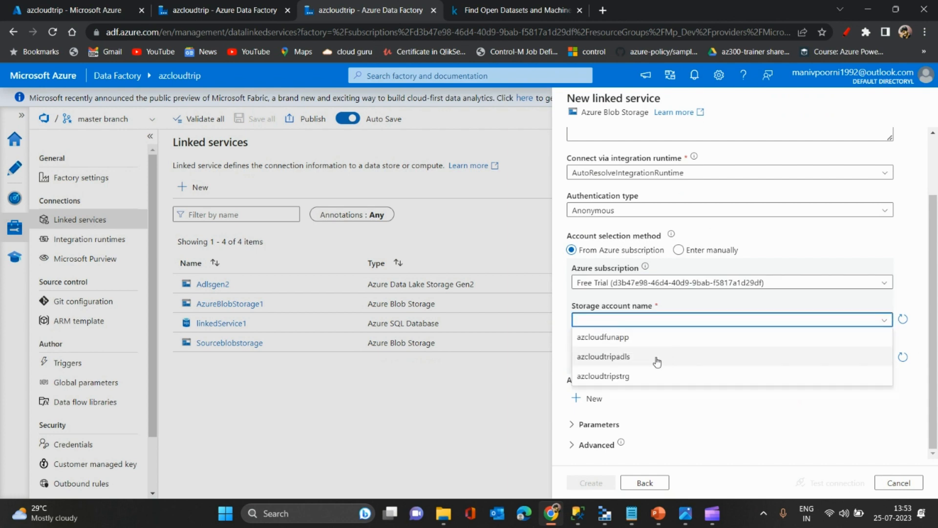
{"action": "left_click", "coordinate": [607, 376]}
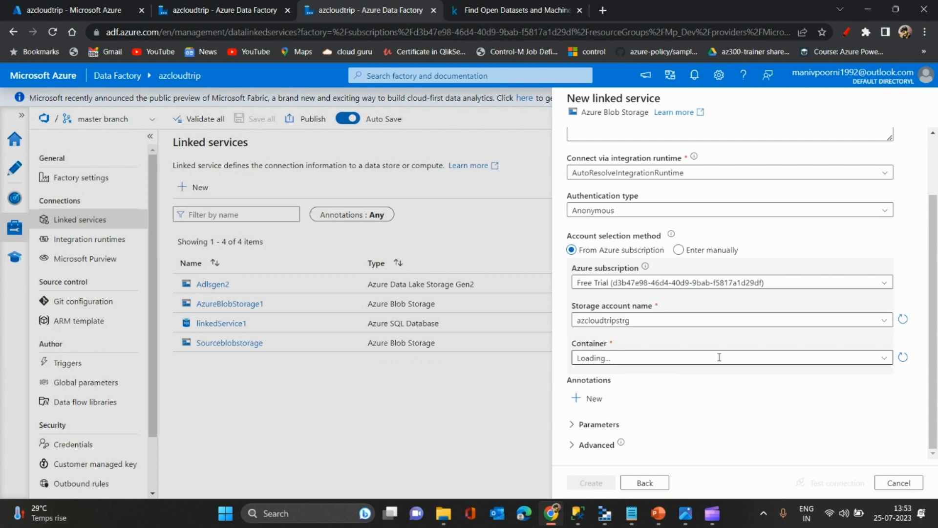
- Find the source container among the storage account's containers by filtering for sour and select it
{"action": "left_click", "coordinate": [754, 361]}
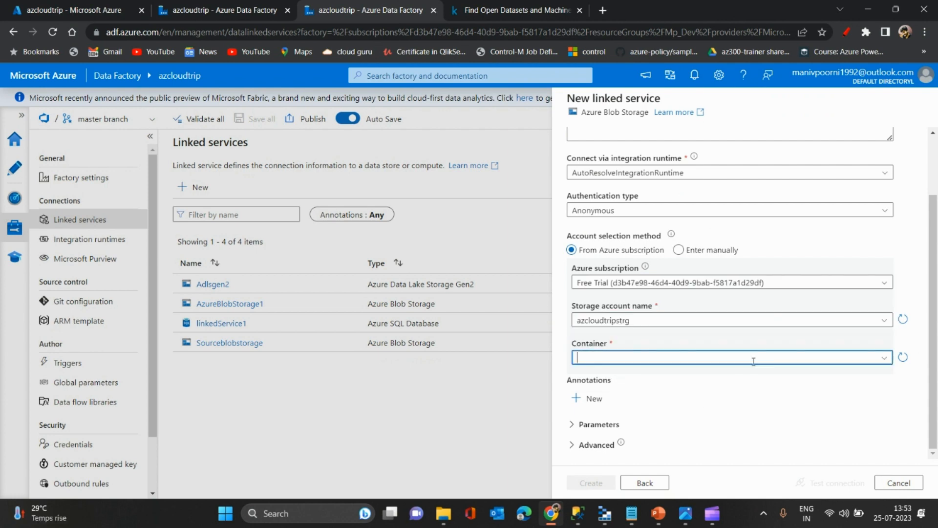
{"action": "left_click", "coordinate": [882, 363]}
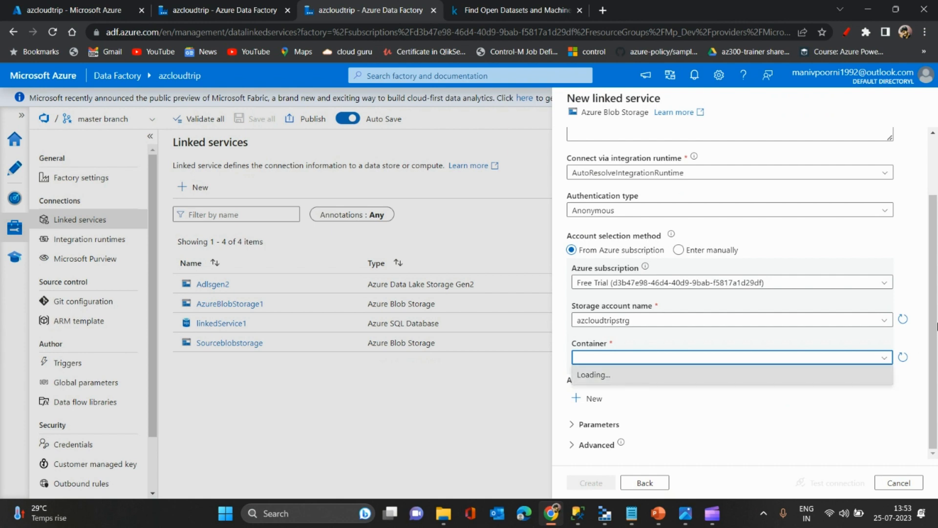
{"action": "left_click", "coordinate": [933, 411]}
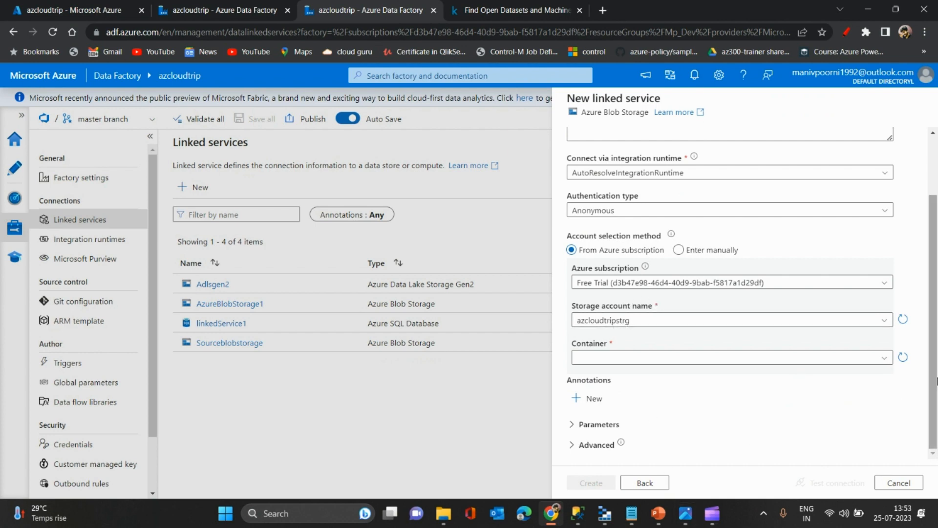
{"action": "mouse_move", "coordinate": [937, 381]}
{"action": "left_mouse_down"}
{"action": "mouse_move", "coordinate": [937, 309]}
{"action": "mouse_move", "coordinate": [937, 415]}
{"action": "left_mouse_up"}
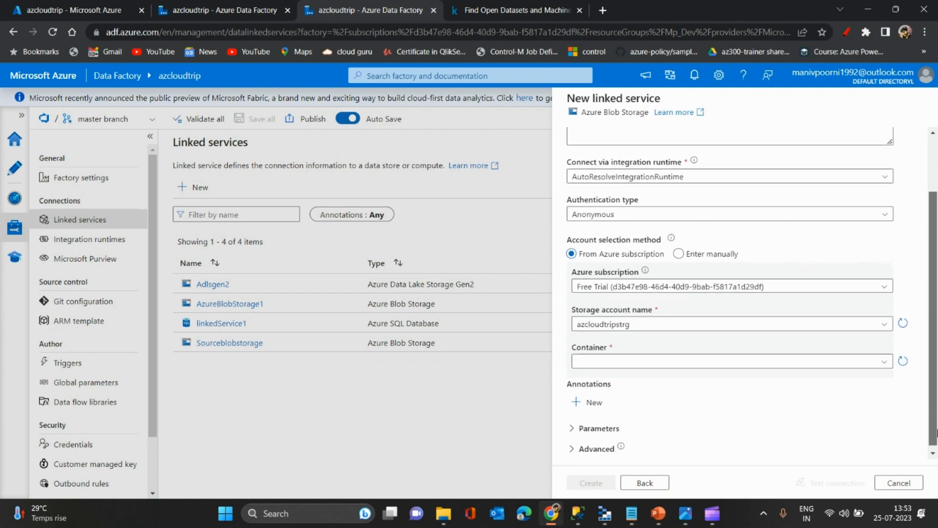
{"action": "left_click", "coordinate": [884, 357]}
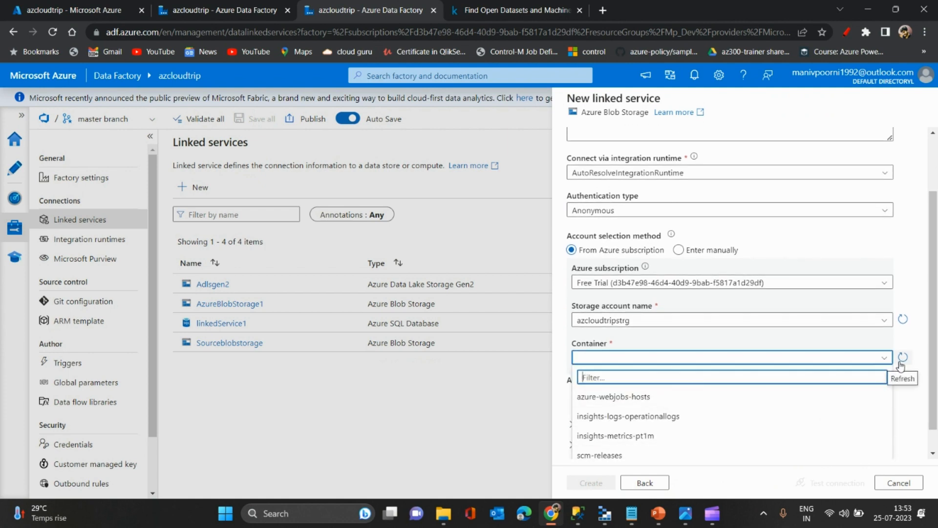
{"action": "type", "text": "sour"}
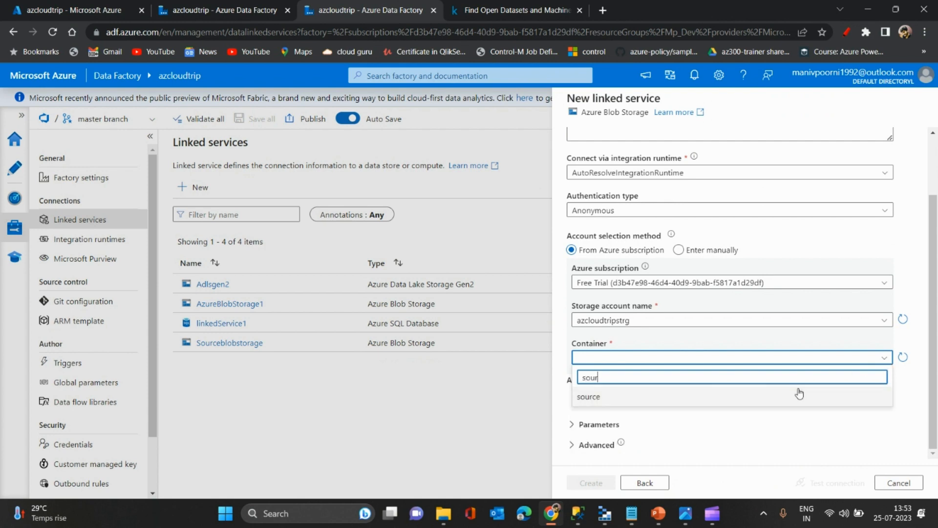
{"action": "left_click", "coordinate": [790, 397]}
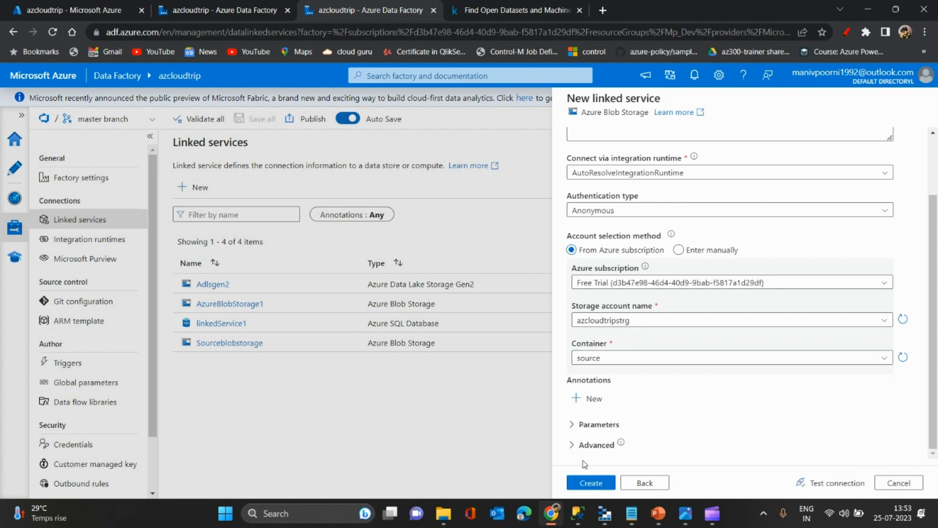
- Check the linked service's parameters section, test the connection, and create the linked service
{"action": "left_click", "coordinate": [578, 429]}
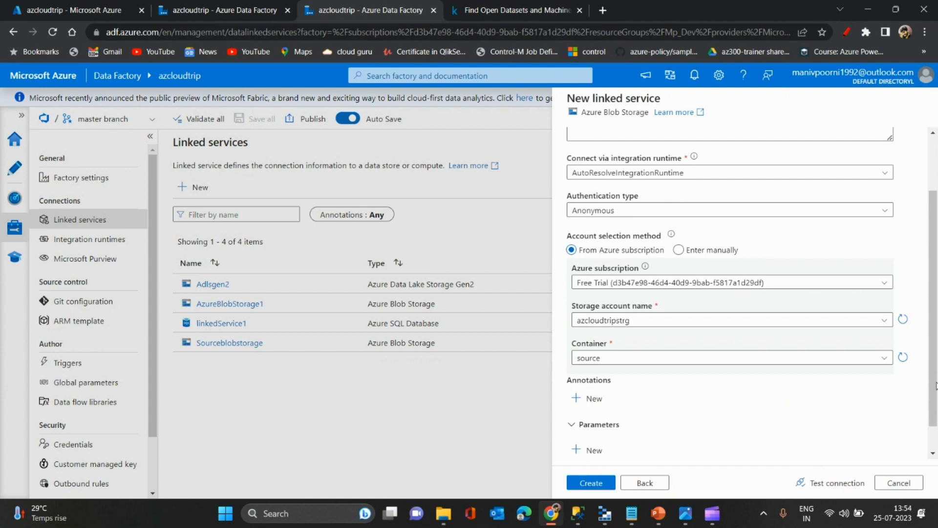
{"action": "left_click_drag", "start_coordinate": [935, 386], "coordinate": [934, 448]}
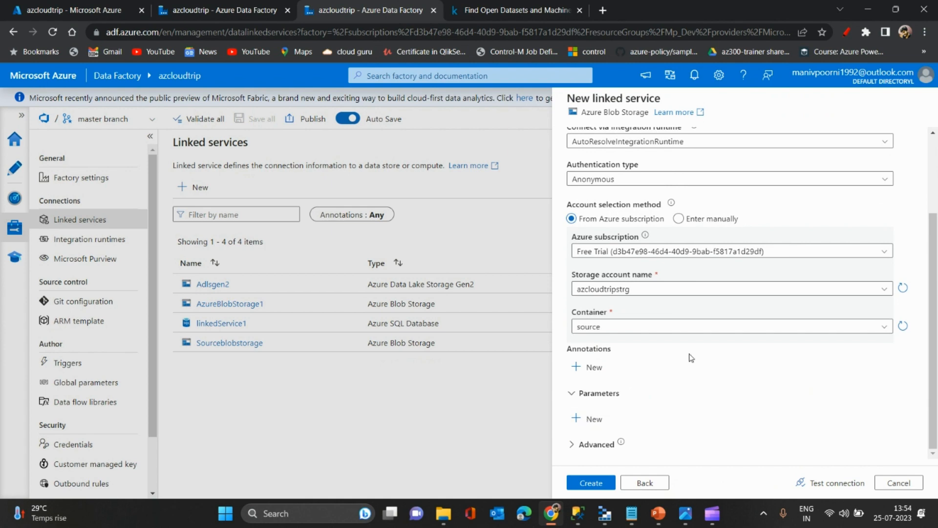
{"action": "left_click", "coordinate": [822, 489]}
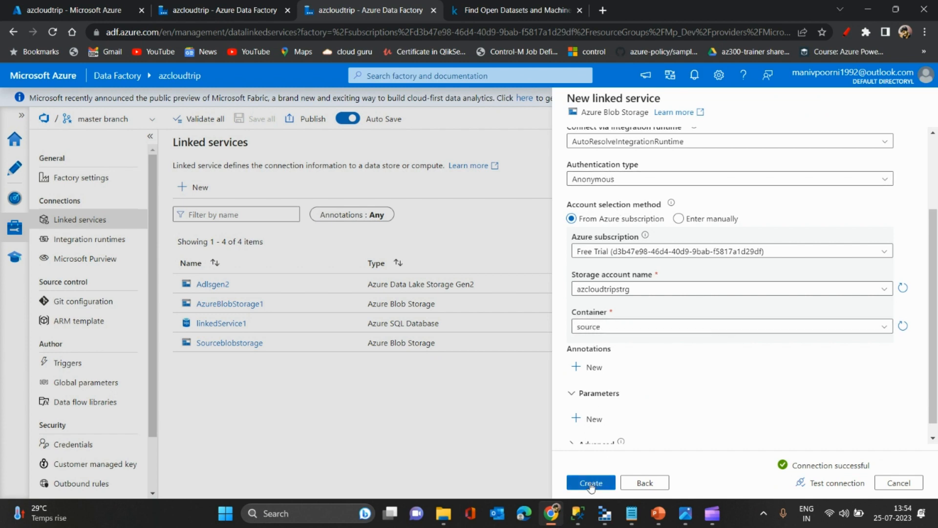
{"action": "left_click", "coordinate": [591, 484]}
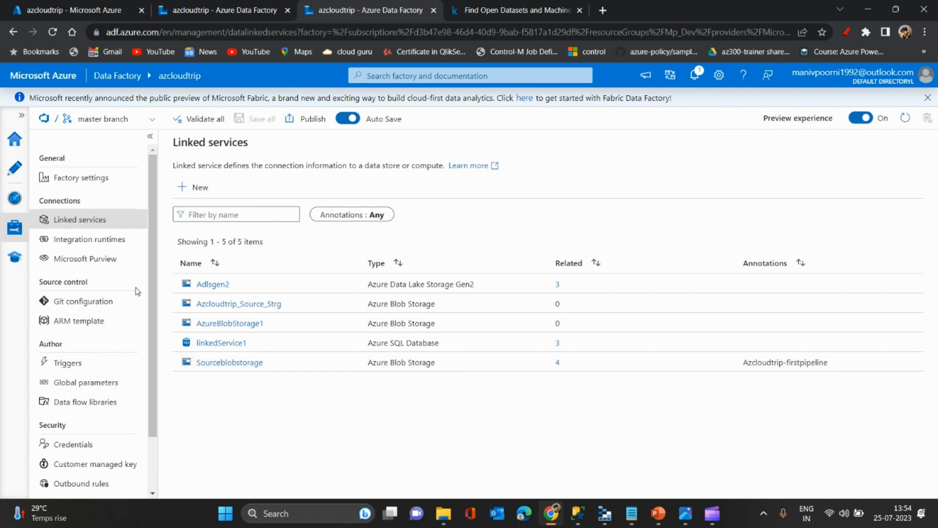
- Add a new blank pipeline in the factory's authoring area and hide its properties
{"action": "left_click", "coordinate": [21, 172]}
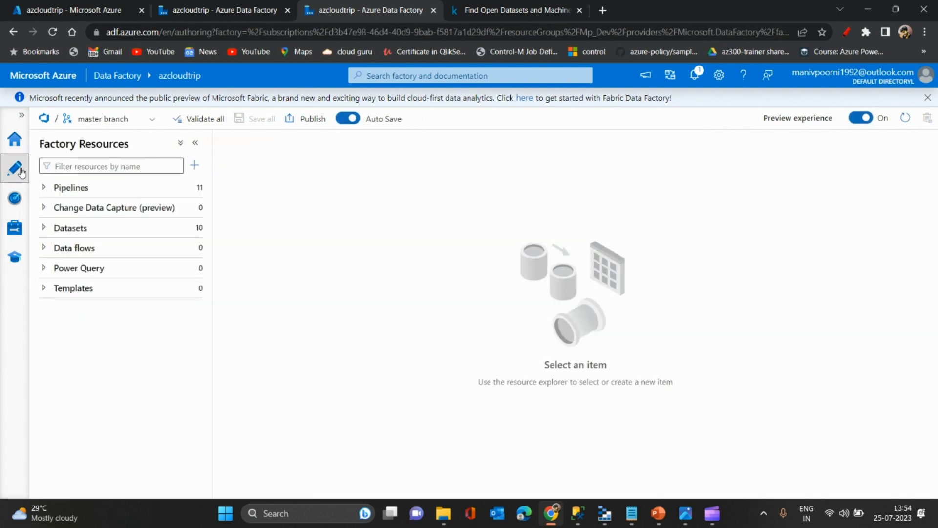
{"action": "left_click", "coordinate": [194, 165]}
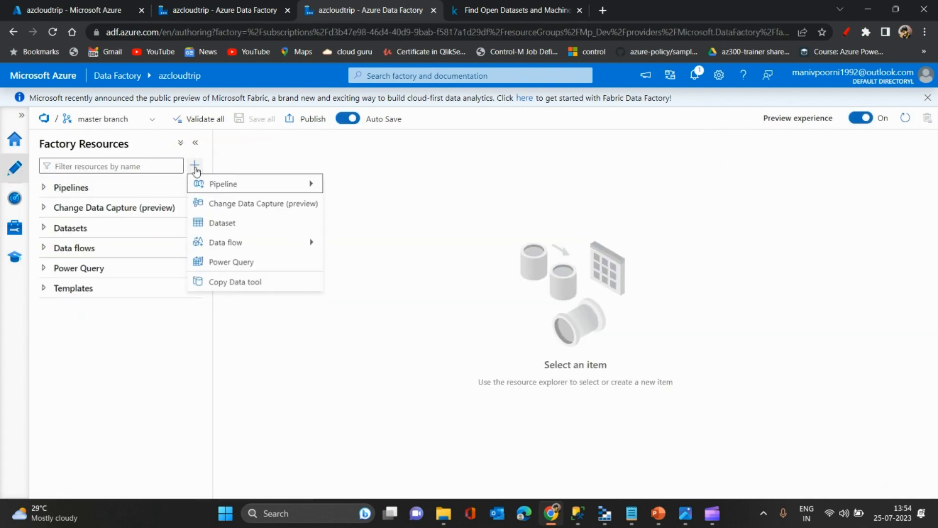
{"action": "mouse_move", "coordinate": [241, 193]}
{"action": "left_click", "coordinate": [331, 190]}
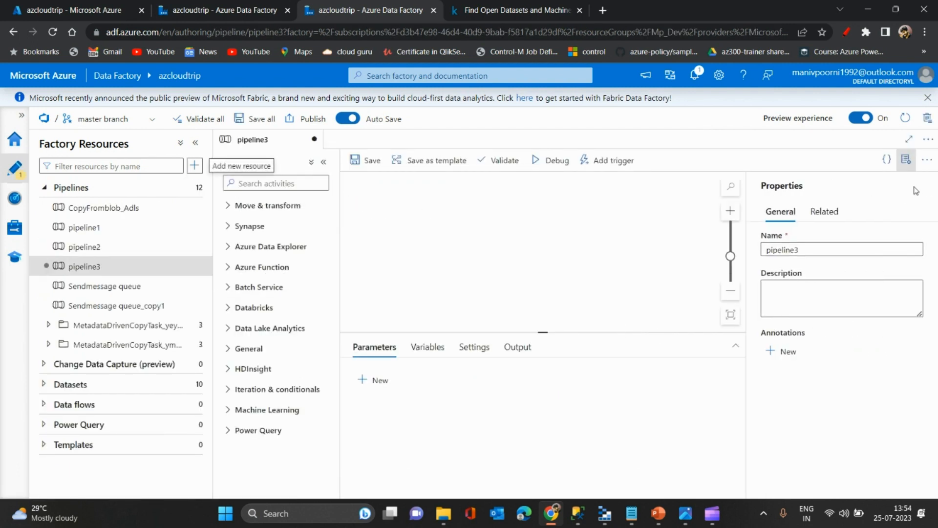
{"action": "left_click", "coordinate": [905, 165]}
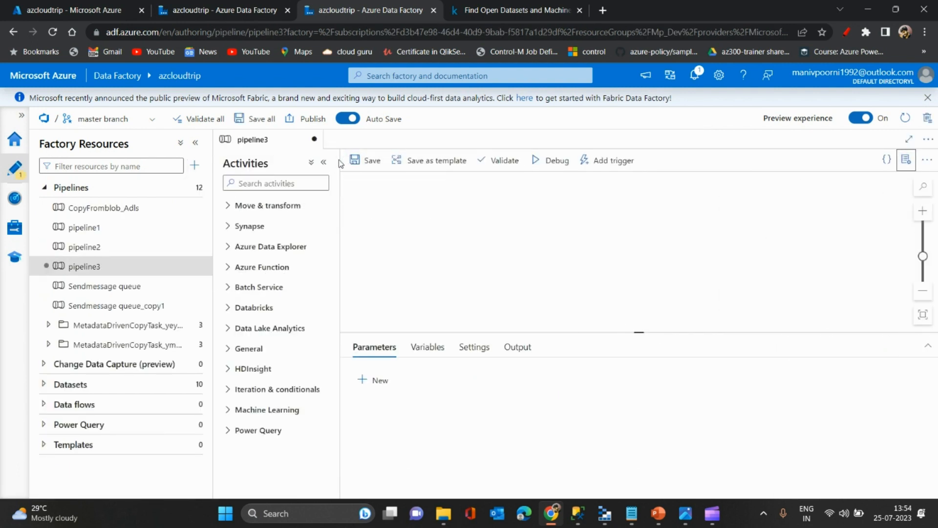
- Collapse the resources list, find the Copy data activity by searching for copy, and place it on the pipeline canvas
{"action": "left_click", "coordinate": [323, 162]}
{"action": "left_click", "coordinate": [195, 143]}
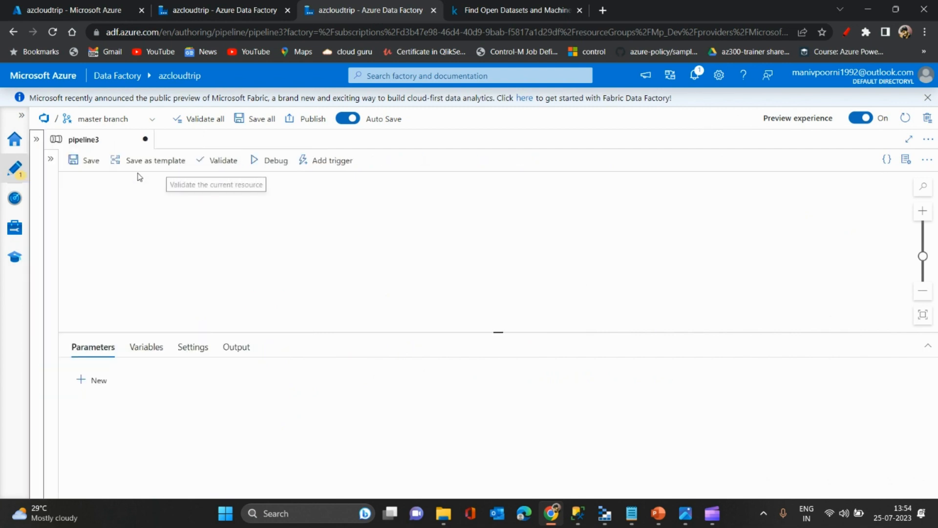
{"action": "left_click", "coordinate": [52, 160]}
{"action": "left_click", "coordinate": [93, 182]}
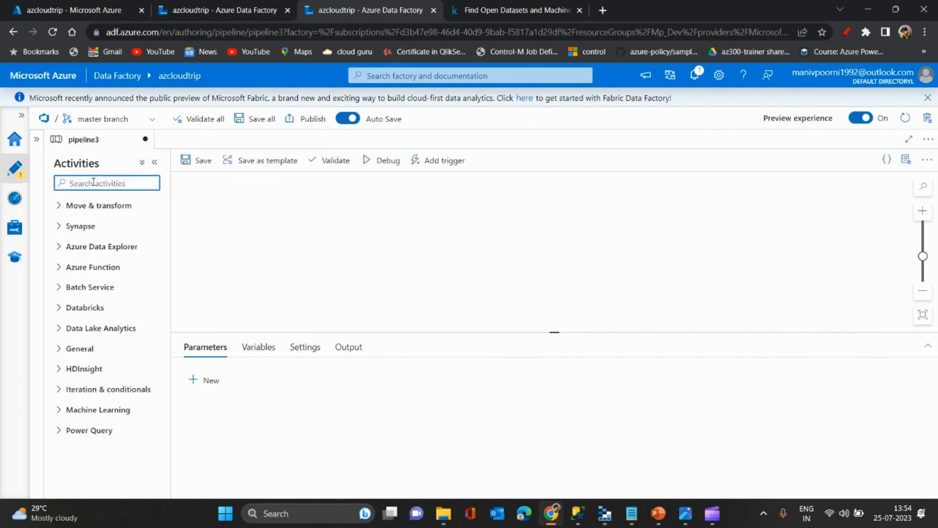
{"action": "type", "text": "copy"}
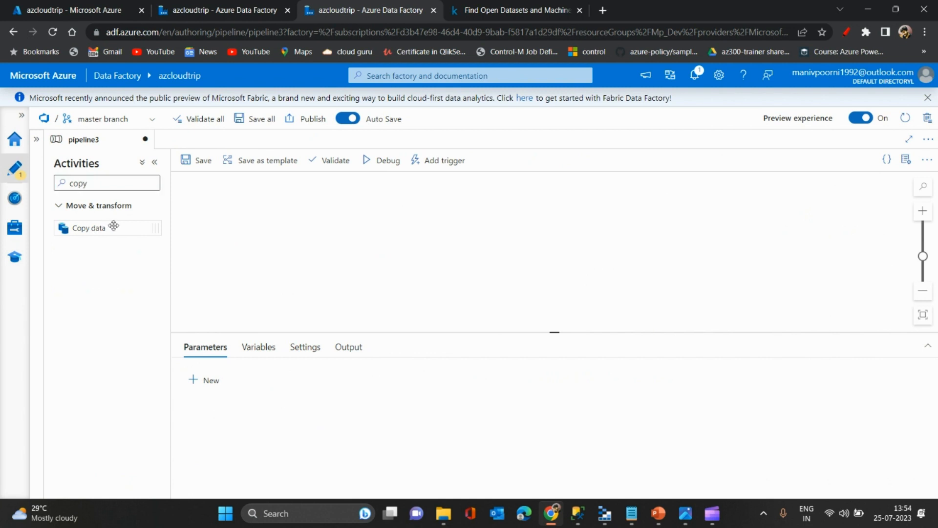
{"action": "left_click_drag", "start_coordinate": [113, 225], "coordinate": [464, 237]}
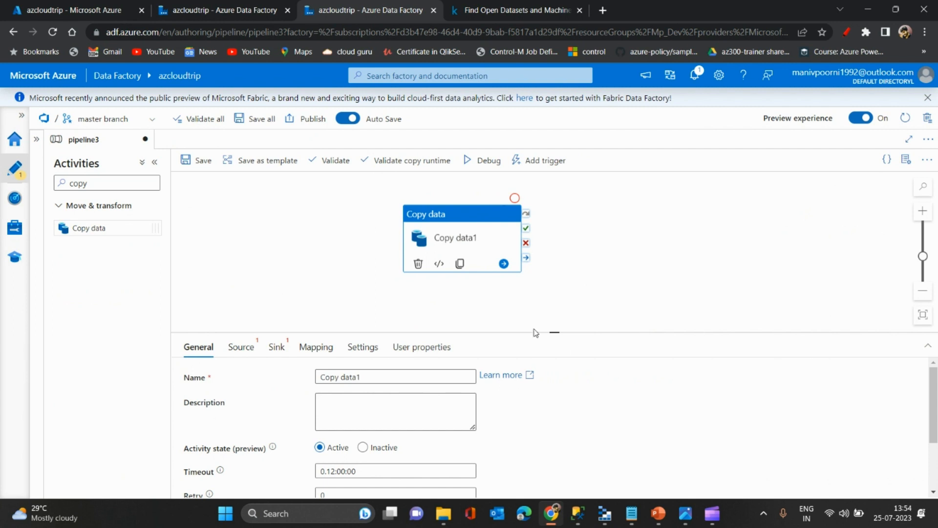
- Rename the copy activity to Copy_From_blob_AzSql and bring up its source settings
{"action": "left_click_drag", "start_coordinate": [535, 332], "coordinate": [551, 267]}
{"action": "triple_click", "coordinate": [376, 312]}
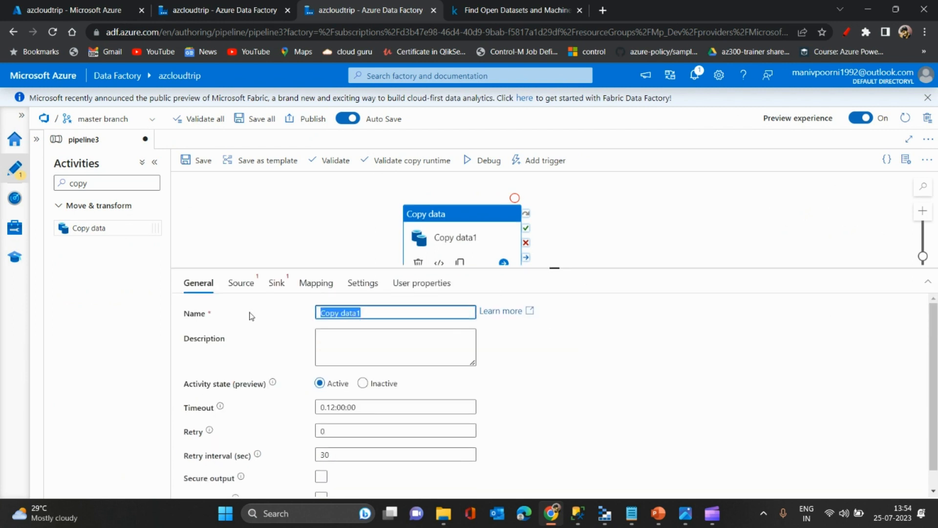
{"action": "type", "text": "Copy"}
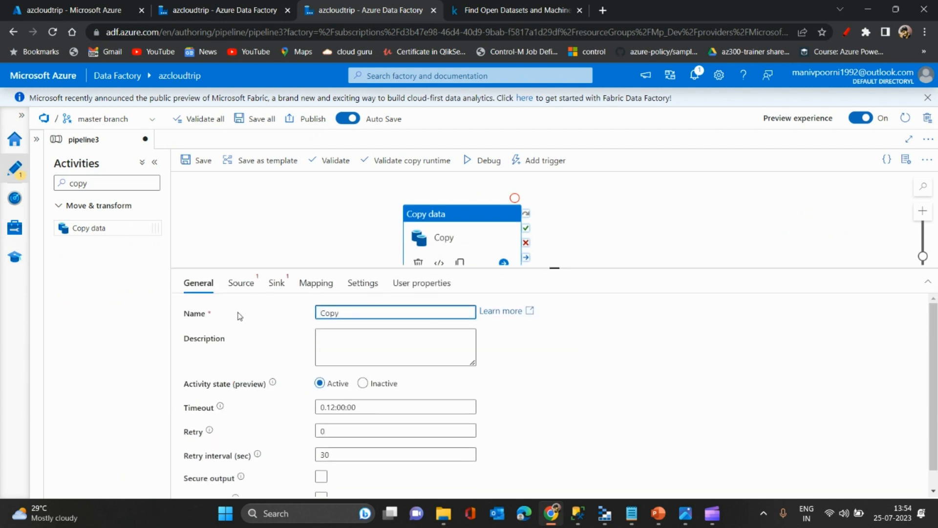
{"action": "type", "text": "_From_blob_"}
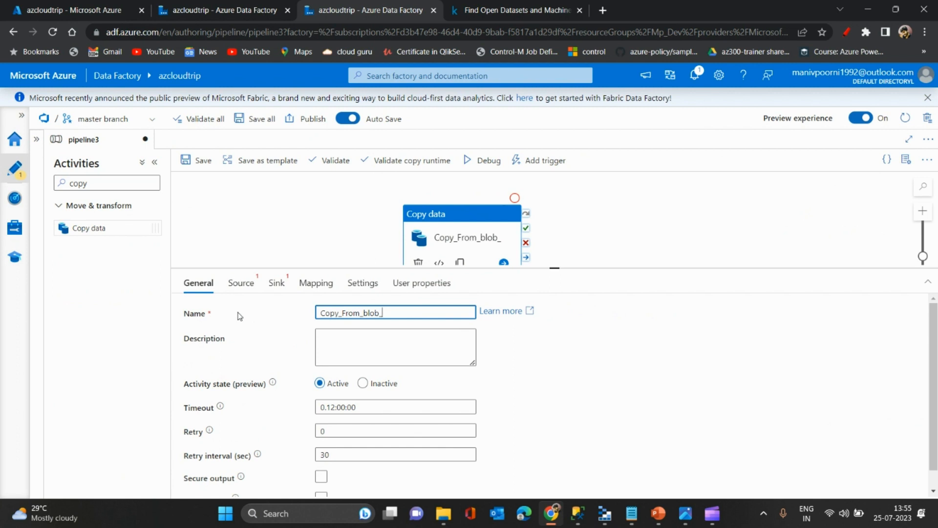
{"action": "type", "text": "AzSql"}
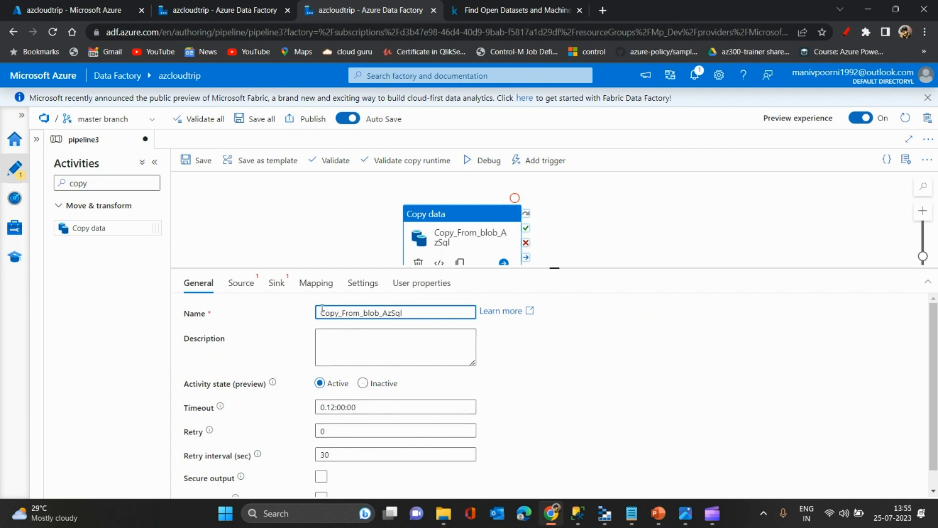
{"action": "left_click", "coordinate": [231, 285]}
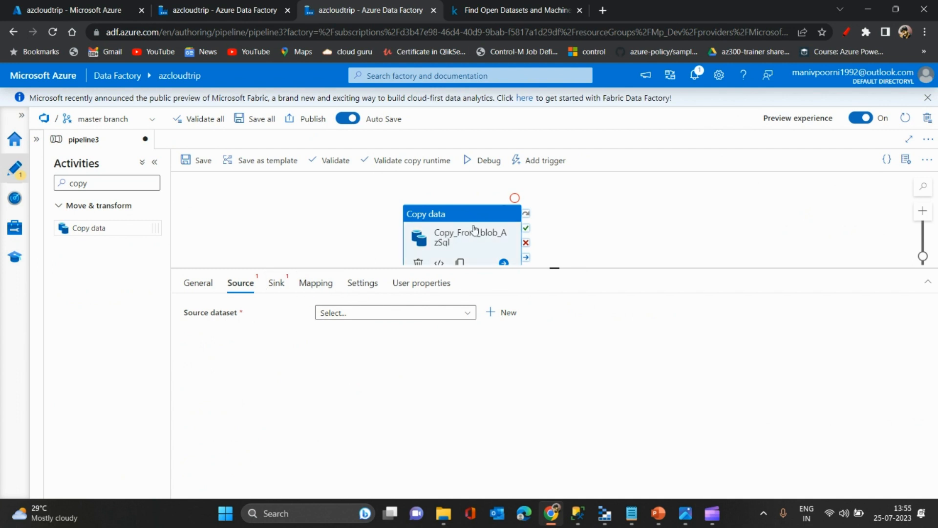
{"action": "left_click_drag", "start_coordinate": [479, 225], "coordinate": [463, 206]}
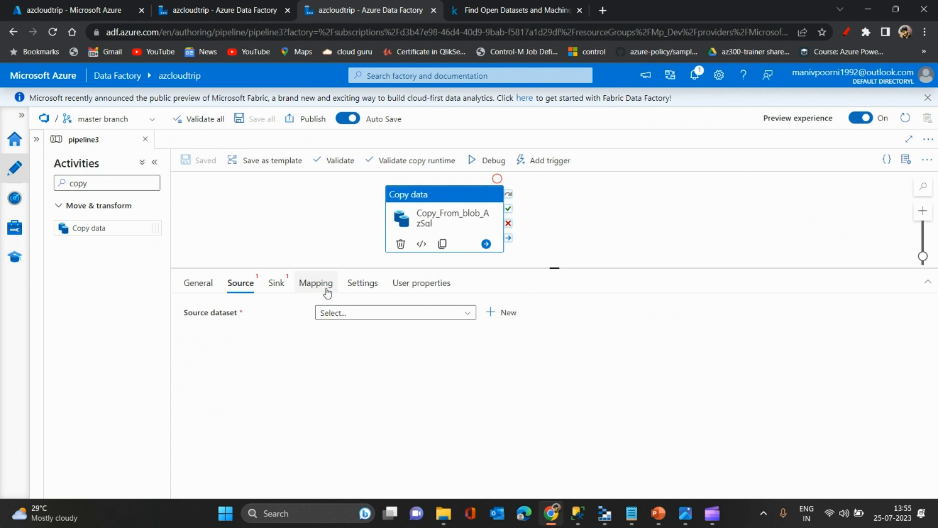
{"action": "left_click", "coordinate": [339, 314]}
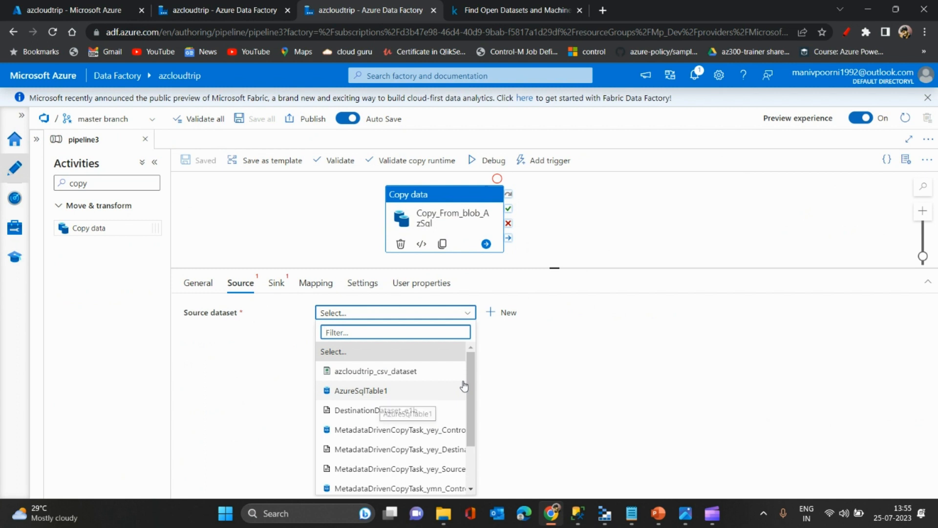
{"action": "type", "text": "sour"}
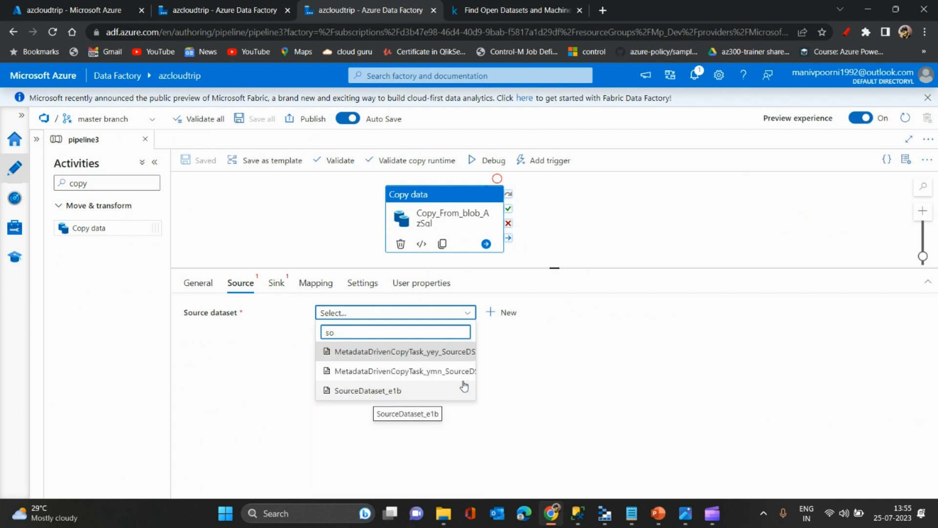
{"action": "key", "text": "BackSpace"}
{"action": "key", "text": "BackSpace"}
{"action": "left_click", "coordinate": [582, 360]}
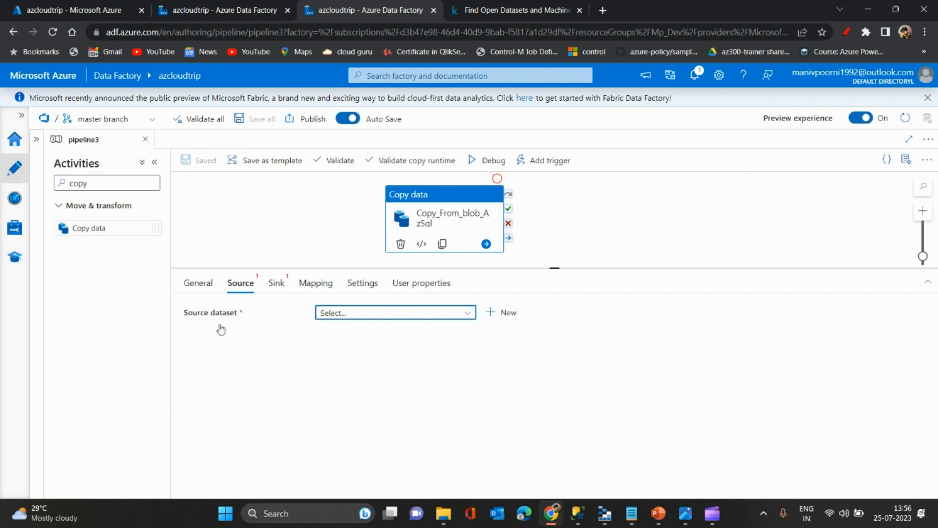
- Start a new source dataset with Azure Blob Storage as the data store and DelimitedText as the format
{"action": "left_click", "coordinate": [501, 318]}
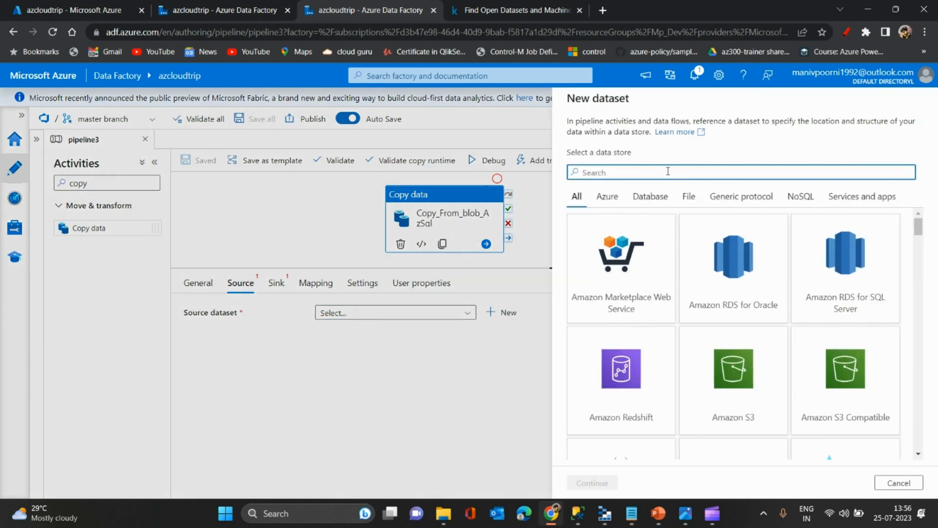
{"action": "type", "text": "blo"}
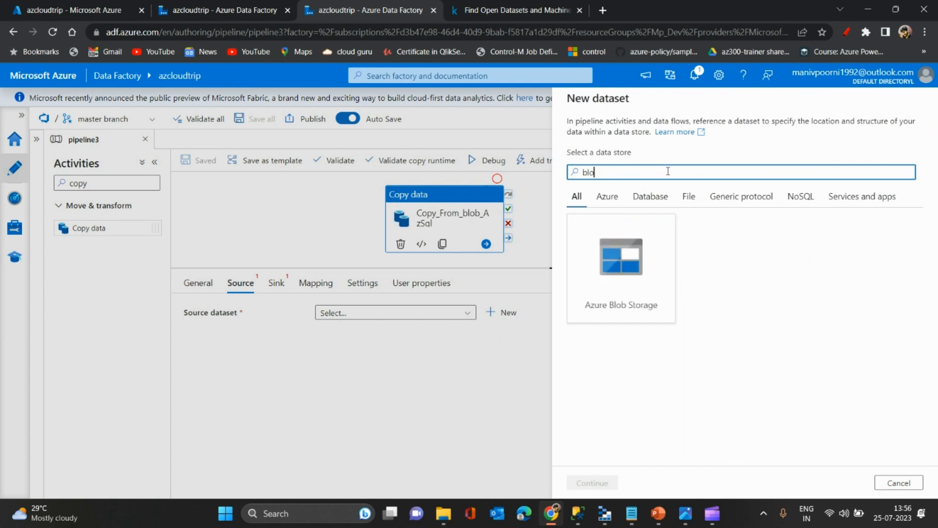
{"action": "left_click", "coordinate": [609, 288]}
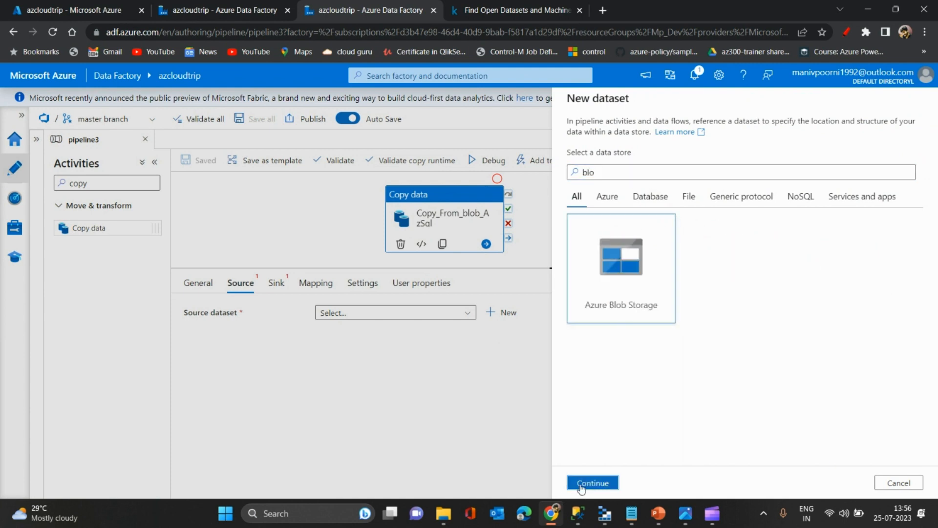
{"action": "left_click", "coordinate": [581, 484]}
{"action": "left_click", "coordinate": [848, 224]}
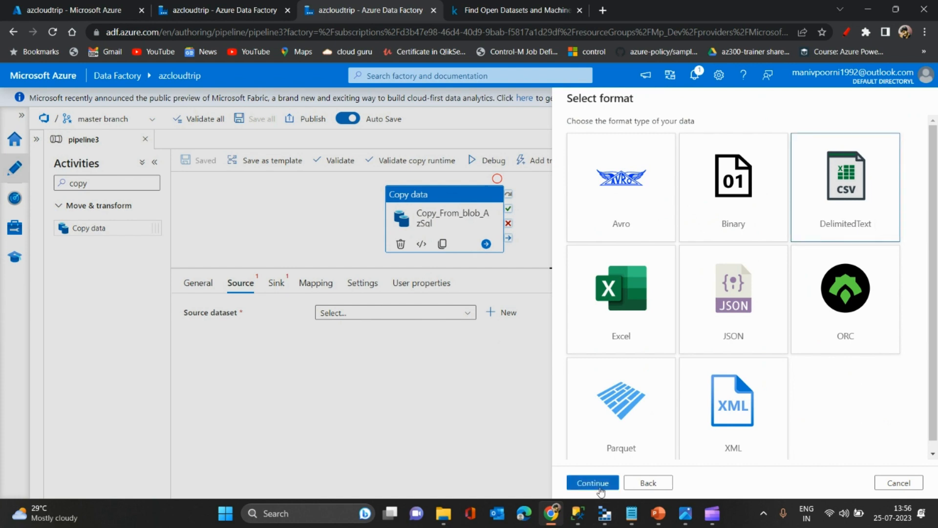
{"action": "left_click", "coordinate": [585, 483]}
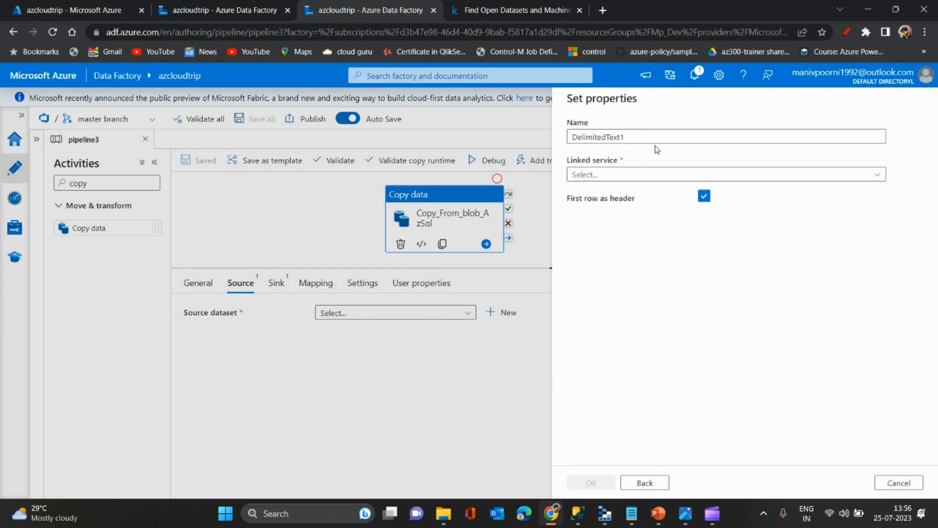
- Name the dataset Csv_File1, base it on the Sourceblobstorage linked service, and create it with no file path
{"action": "left_click_drag", "start_coordinate": [646, 136], "coordinate": [519, 138]}
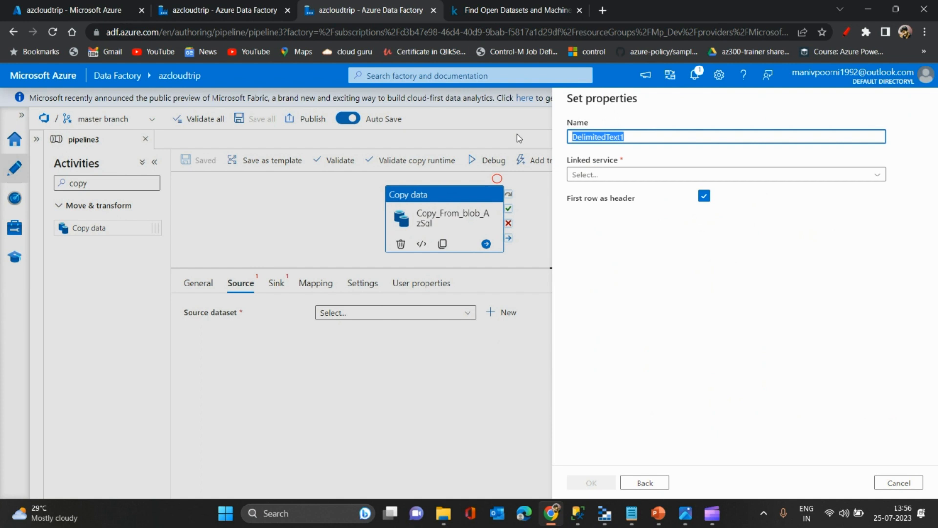
{"action": "type", "text": "Cs"}
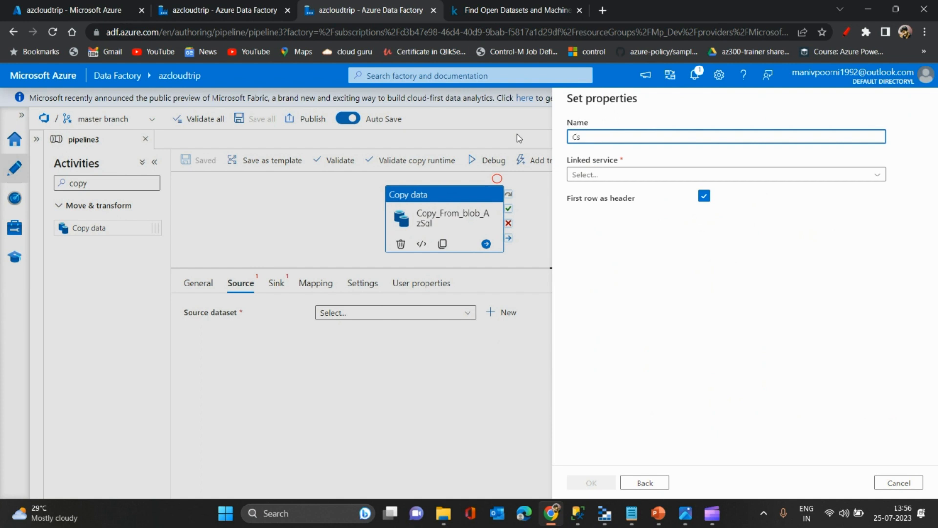
{"action": "type", "text": "v_"}
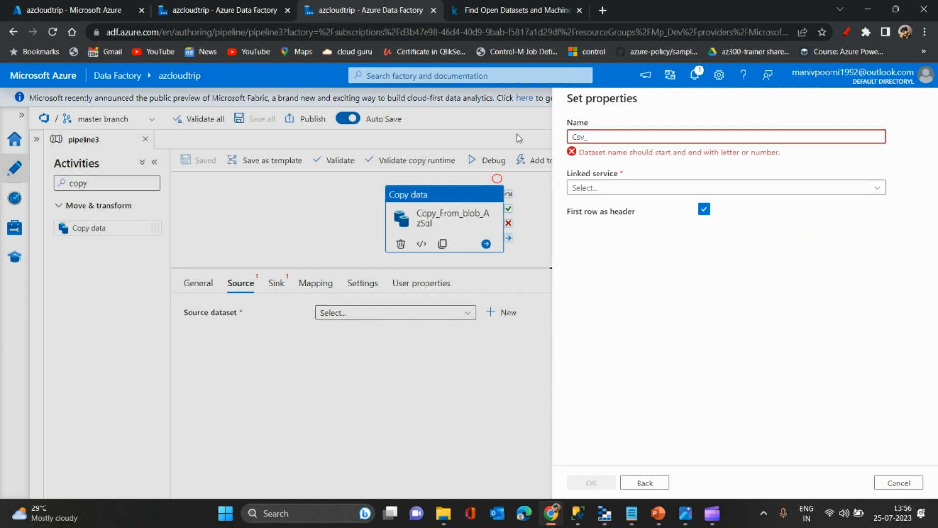
{"action": "type", "text": "File1"}
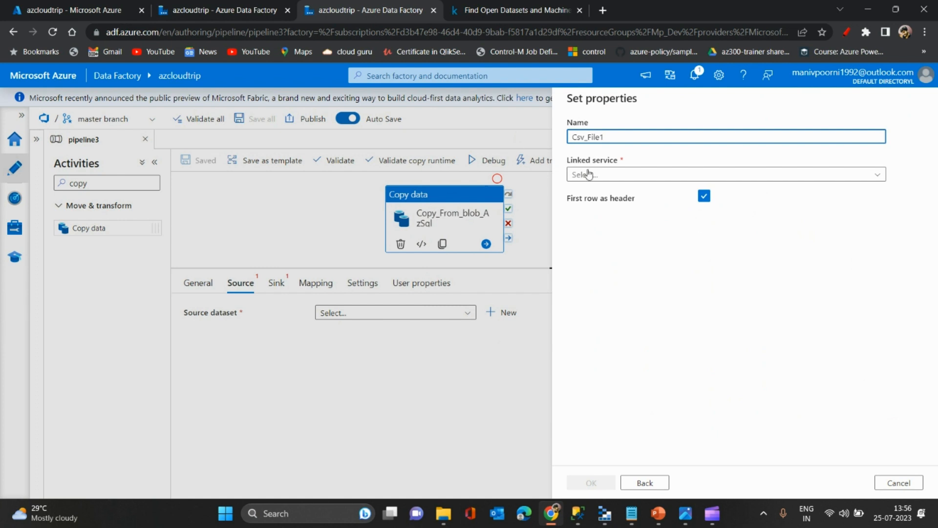
{"action": "left_click", "coordinate": [624, 175]}
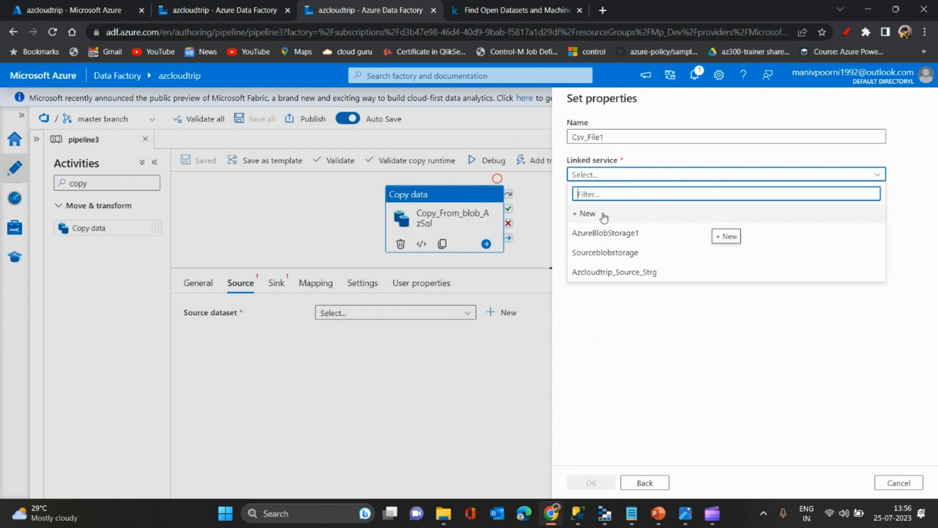
{"action": "left_click", "coordinate": [608, 253]}
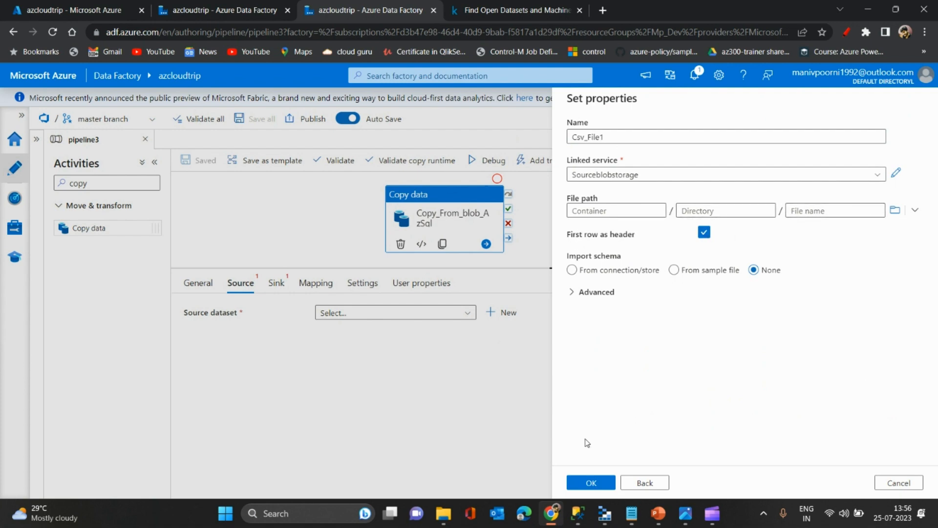
{"action": "left_click", "coordinate": [591, 484]}
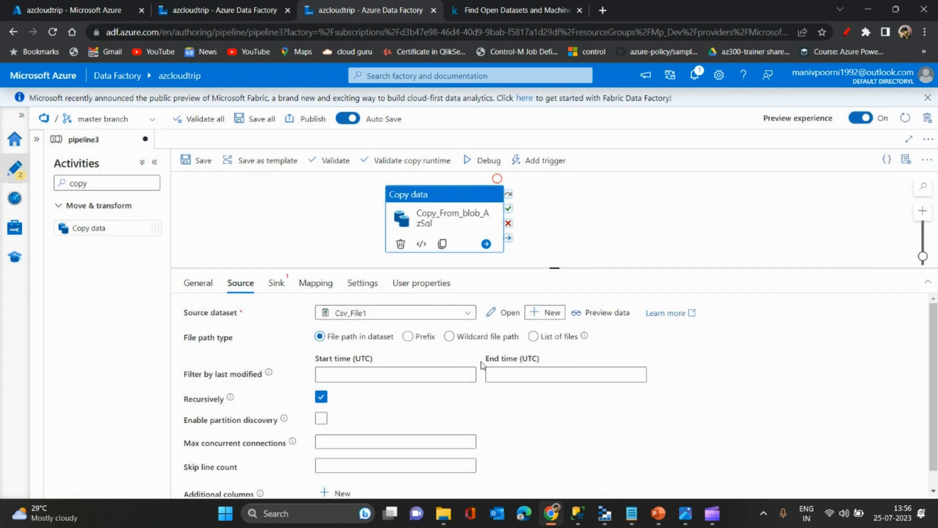
- Turn off the recursive option for the copy source and open the Csv_File1 dataset for editing
{"action": "left_click", "coordinate": [321, 397]}
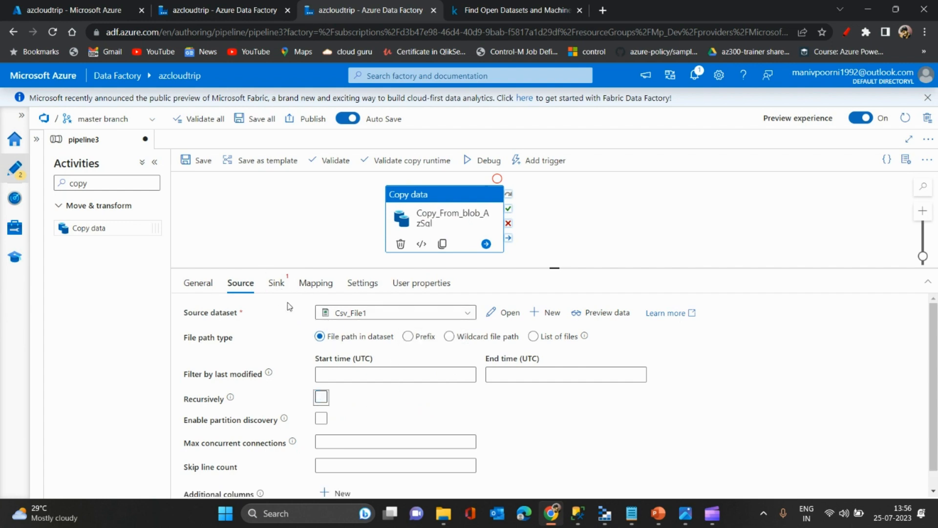
{"action": "left_click", "coordinate": [504, 313]}
- Create a String dataset parameter named SourceContainer_DS_Param and use it as dynamic content for the file path's container
{"action": "mouse_move", "coordinate": [228, 345]}
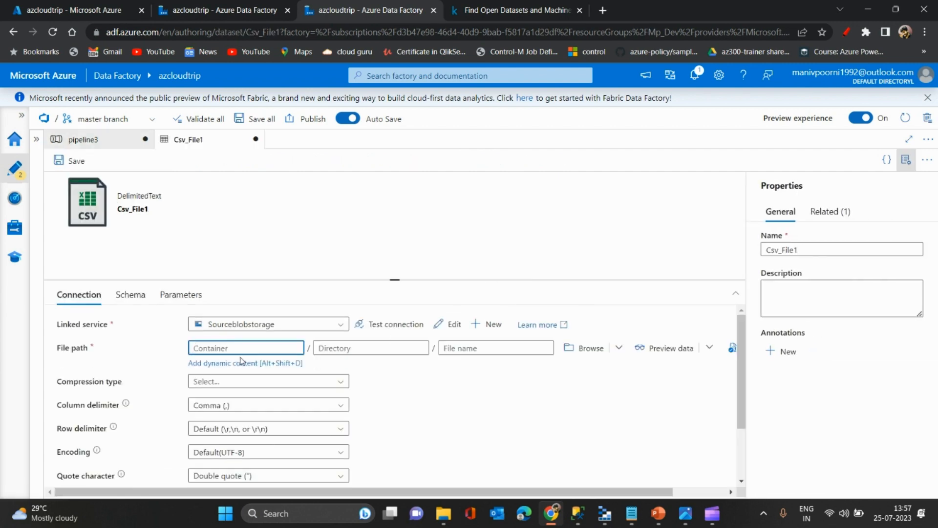
{"action": "left_click", "coordinate": [246, 363]}
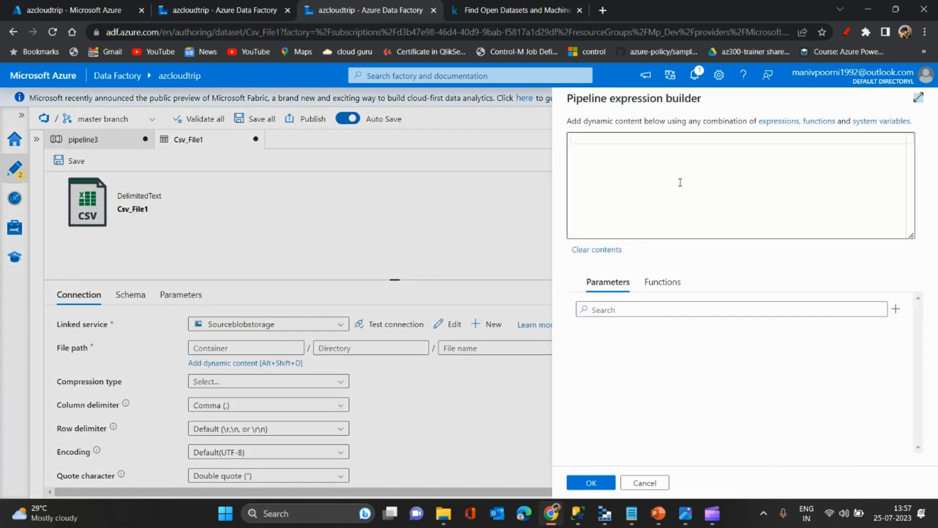
{"action": "left_click", "coordinate": [698, 137]}
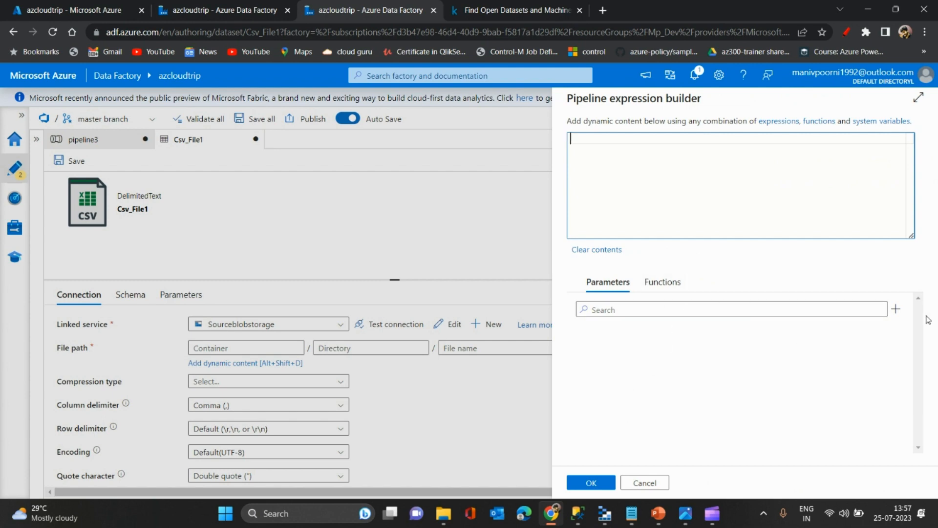
{"action": "left_click", "coordinate": [896, 309]}
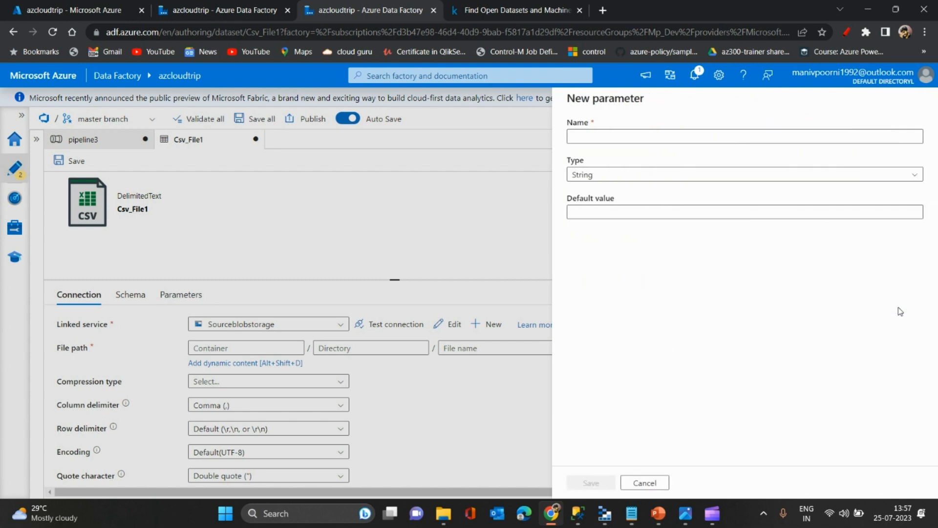
{"action": "left_click", "coordinate": [724, 137]}
{"action": "type", "text": "Co"}
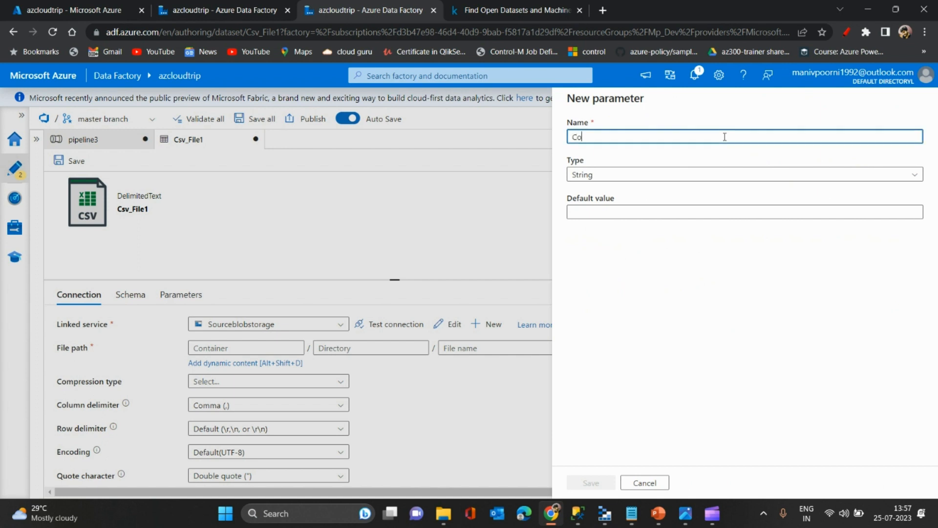
{"action": "type", "text": "n"}
{"action": "key", "text": "BackSpace"}
{"action": "key", "text": "BackSpace"}
{"action": "key", "text": "BackSpace"}
{"action": "type", "text": "Sour"}
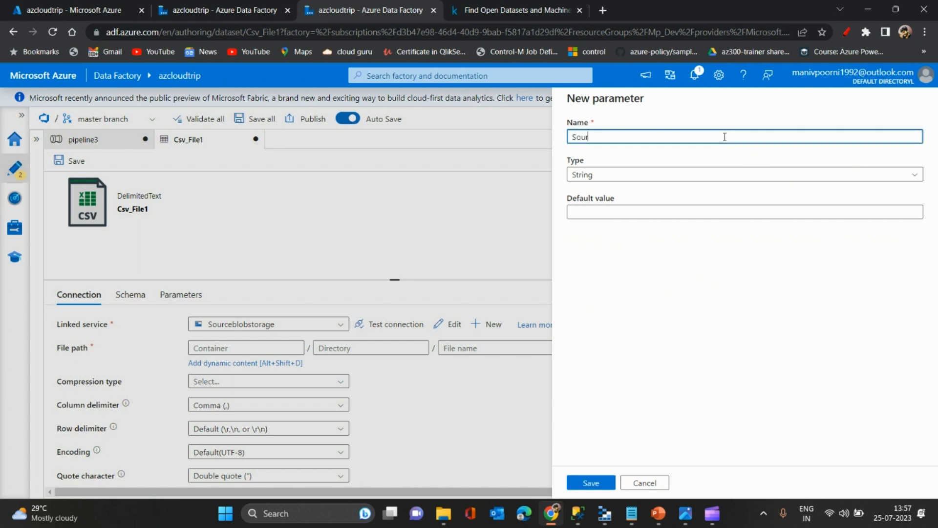
{"action": "type", "text": "ceContainer_Param"}
{"action": "left_click", "coordinate": [644, 141]}
{"action": "key", "text": "BackSpace"}
{"action": "type", "text": "S"}
{"action": "left_click", "coordinate": [586, 485]}
{"action": "left_click", "coordinate": [619, 362]}
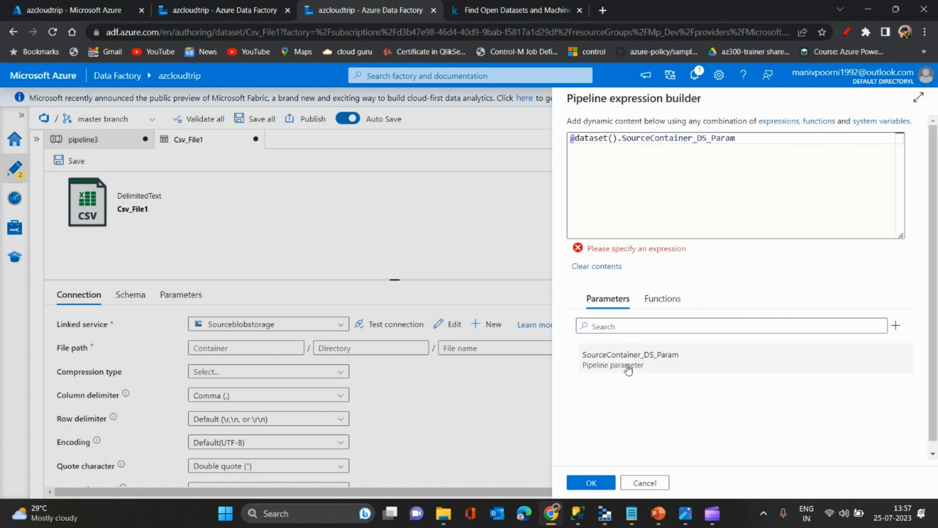
{"action": "left_click", "coordinate": [591, 483]}
- Create a String dataset parameter named SourceDirectory_DS_Param and use it as dynamic content for the file path's directory
{"action": "left_click", "coordinate": [400, 348]}
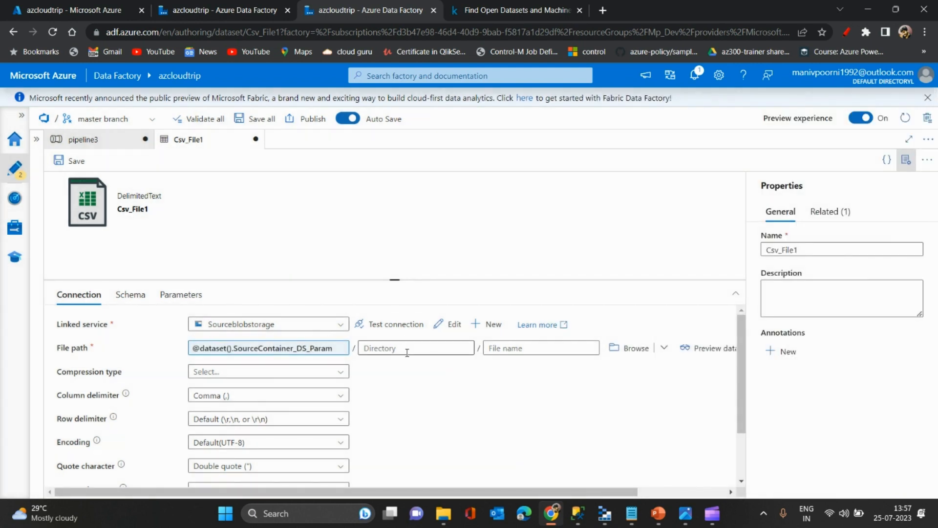
{"action": "left_click", "coordinate": [398, 365]}
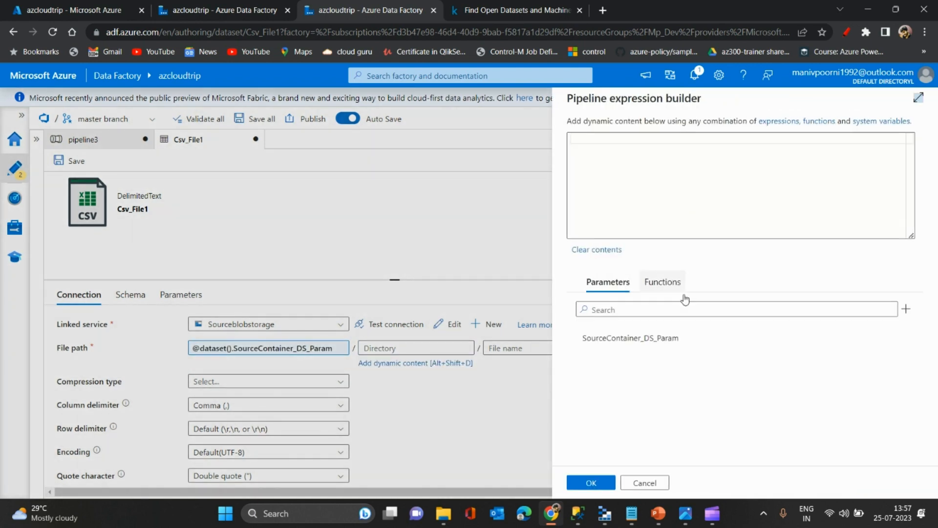
{"action": "left_click", "coordinate": [905, 310]}
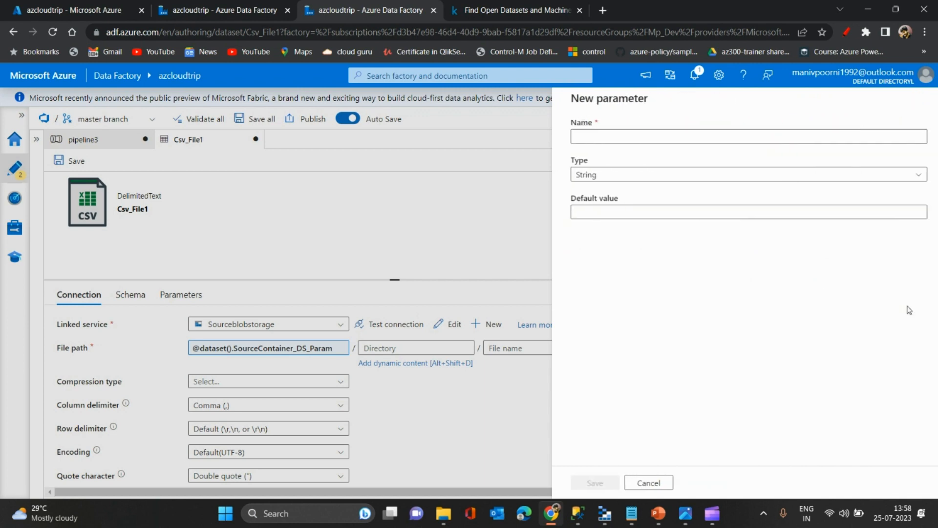
{"action": "left_click", "coordinate": [672, 138]}
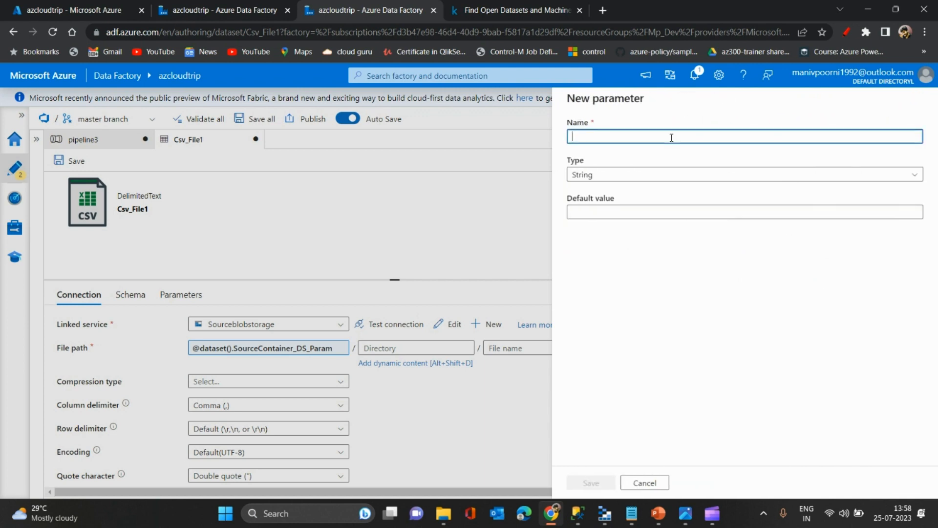
{"action": "type", "text": "SourceDirecto"}
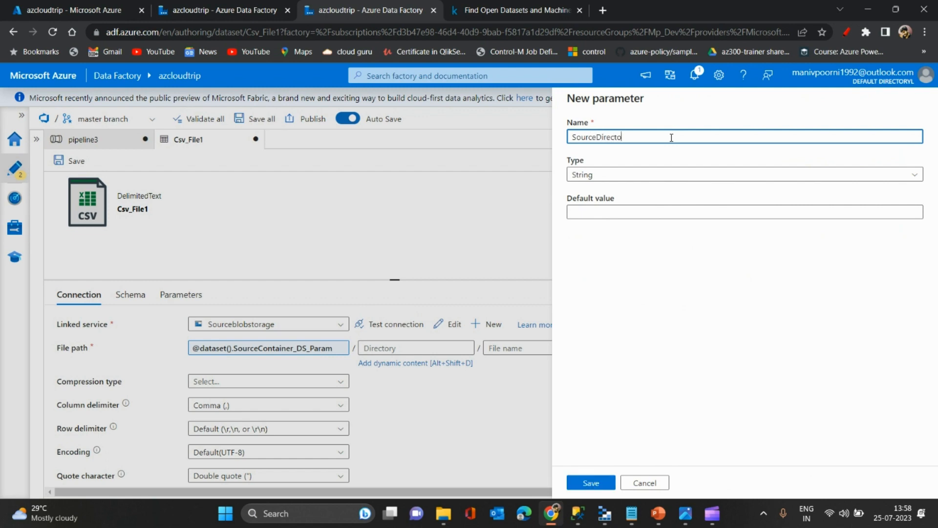
{"action": "type", "text": "ry_DS"}
{"action": "type", "text": "_para"}
{"action": "type", "text": "ram"}
{"action": "left_click", "coordinate": [588, 488]}
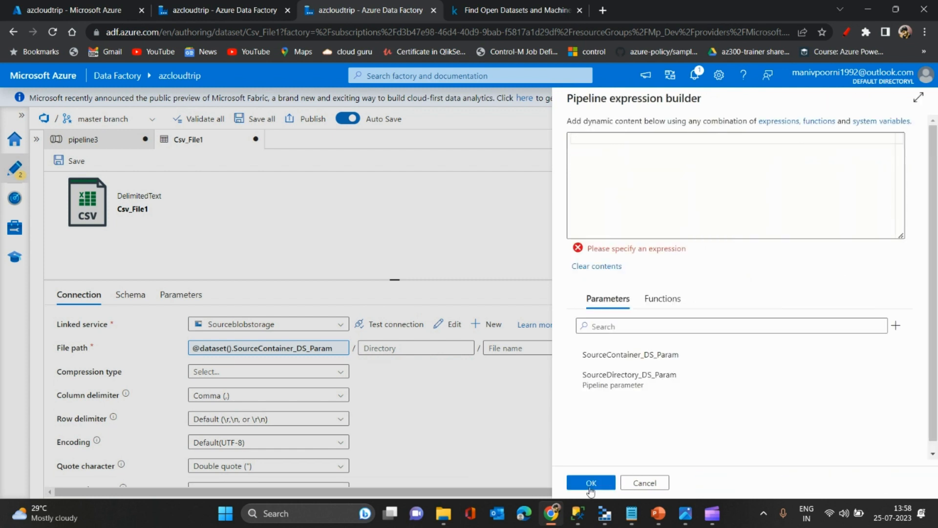
{"action": "left_click", "coordinate": [641, 378]}
{"action": "left_click", "coordinate": [592, 482]}
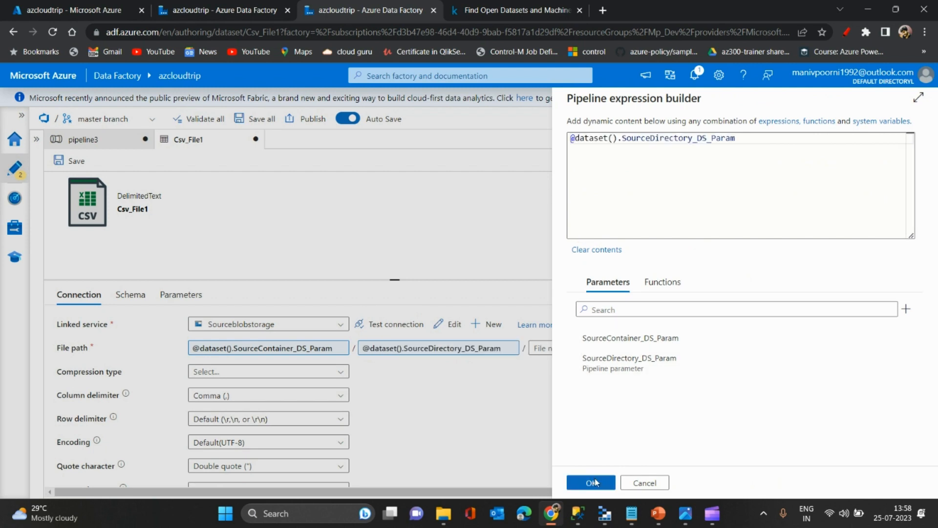
- Create a String dataset parameter named SourceFileName_DS_Param and use it as dynamic content for the file path's file name
{"action": "left_click", "coordinate": [566, 347]}
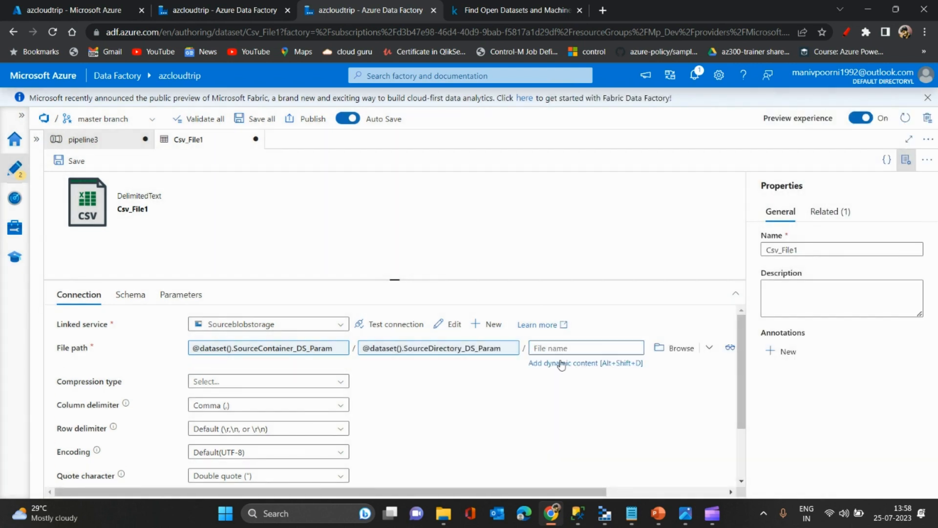
{"action": "left_click", "coordinate": [563, 363]}
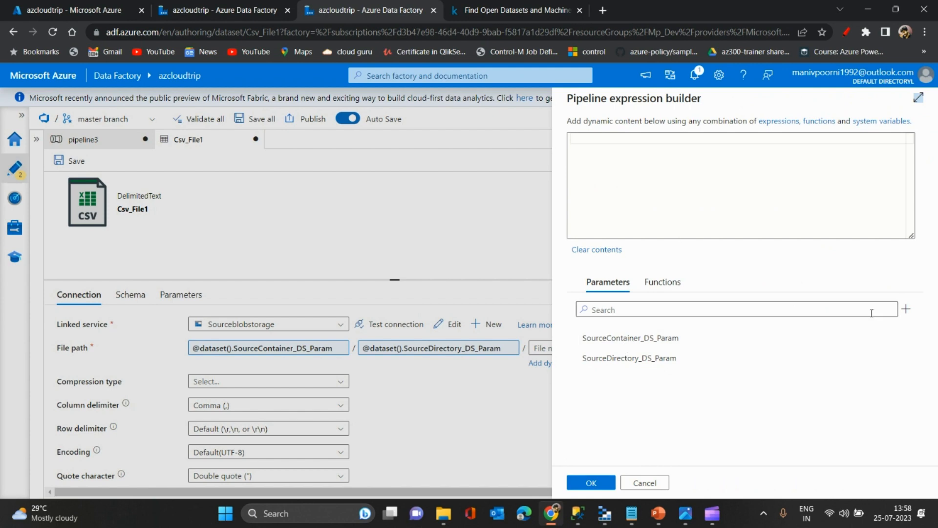
{"action": "left_click", "coordinate": [907, 311]}
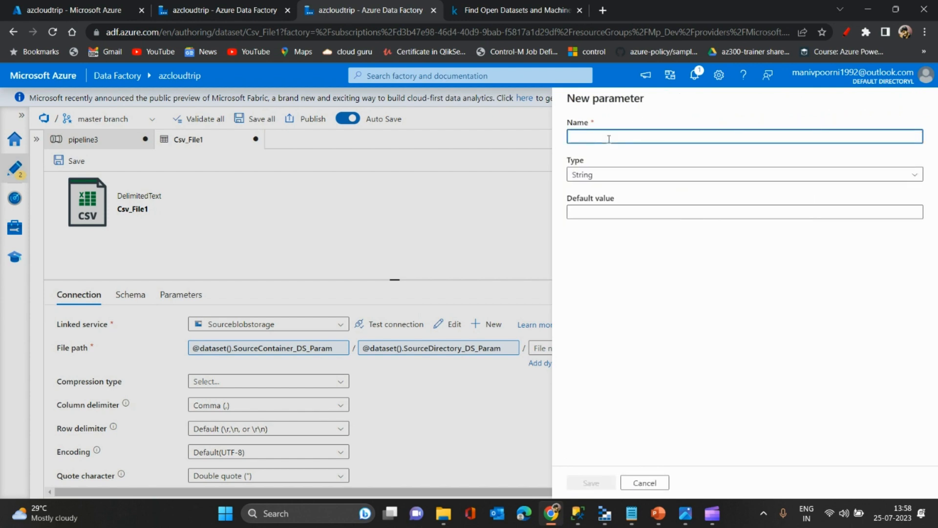
{"action": "type", "text": "SourceFileNa"}
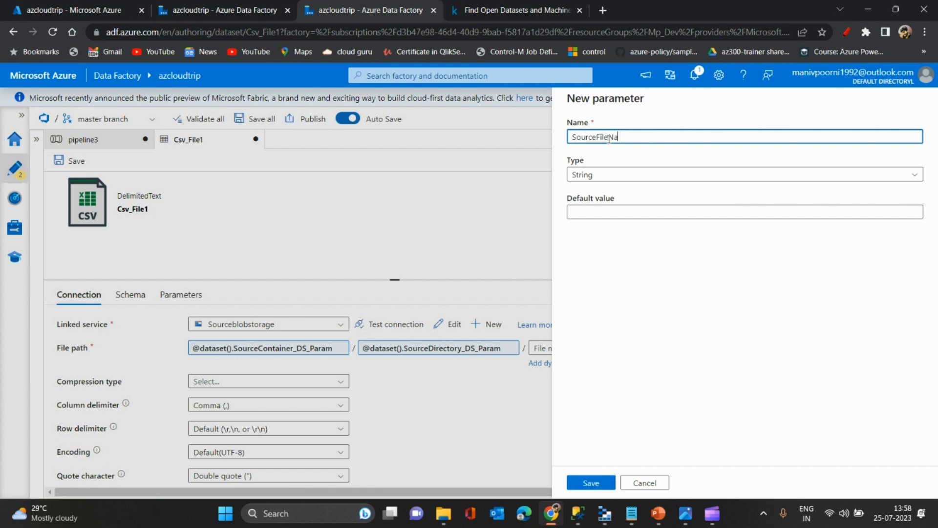
{"action": "type", "text": "me_DS_Param"}
{"action": "left_click", "coordinate": [591, 482]}
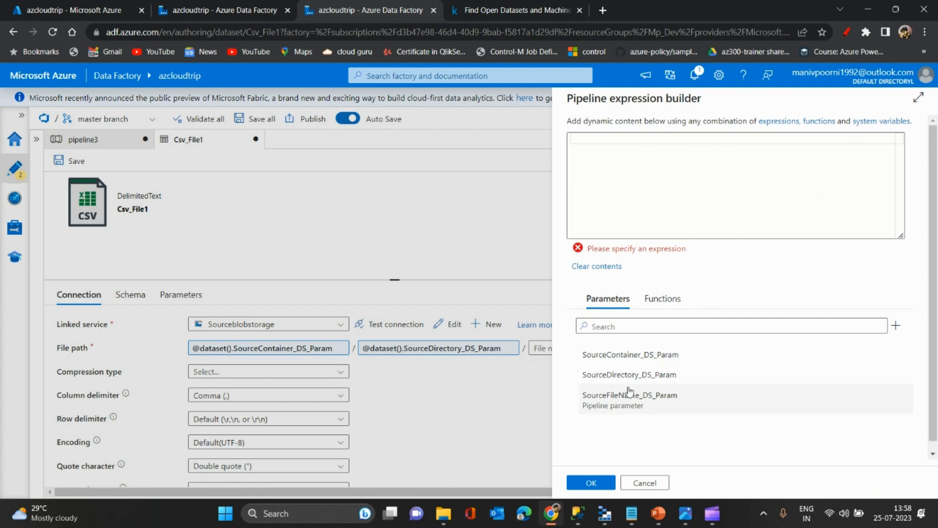
{"action": "left_click", "coordinate": [654, 396]}
{"action": "left_click", "coordinate": [591, 483]}
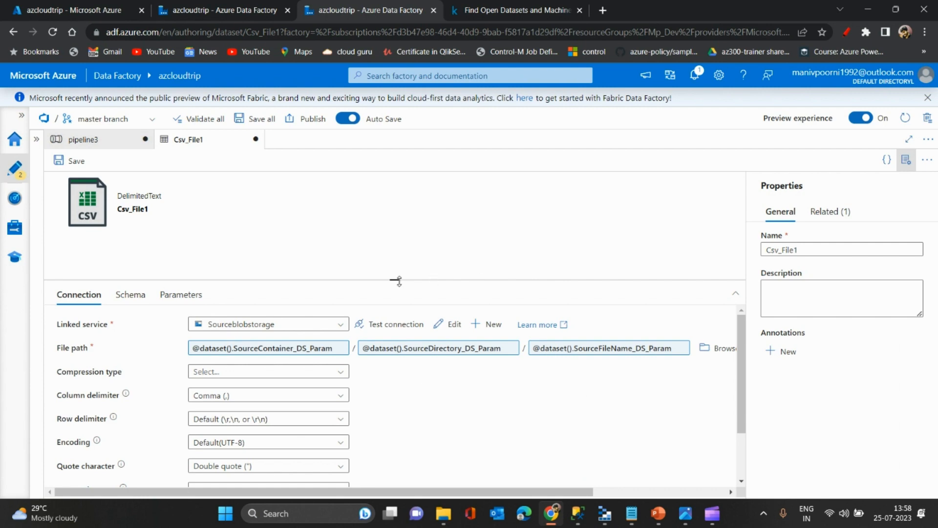
- Make room for the dataset's connection settings and check the available encoding options
{"action": "left_click_drag", "start_coordinate": [397, 278], "coordinate": [410, 205]}
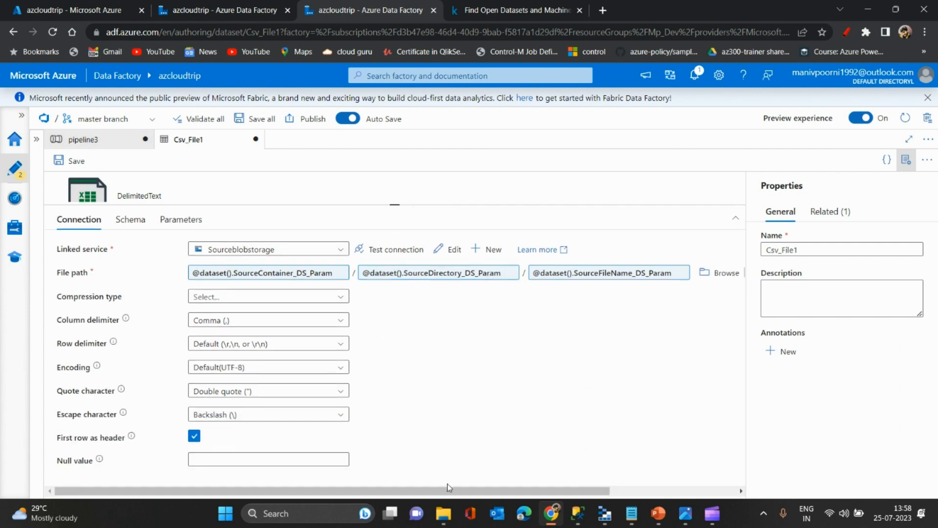
{"action": "left_click", "coordinate": [906, 167]}
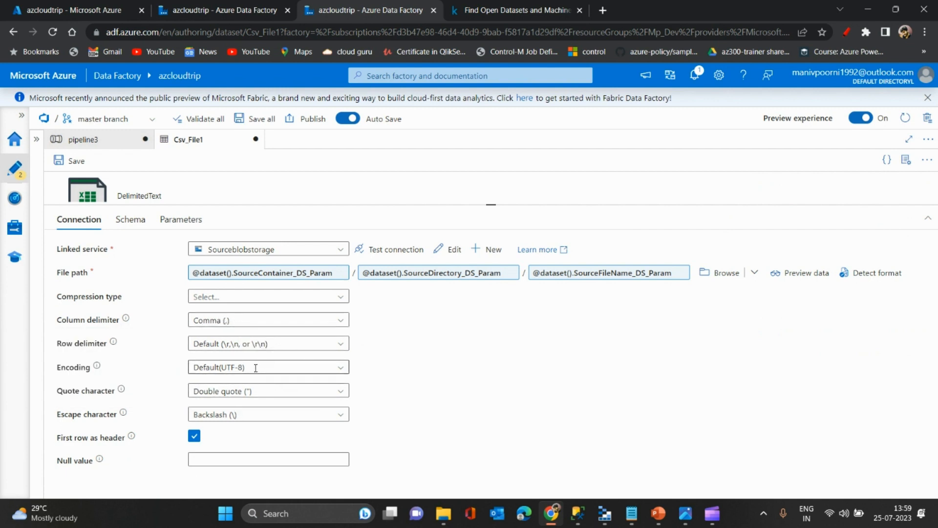
{"action": "left_click", "coordinate": [347, 370]}
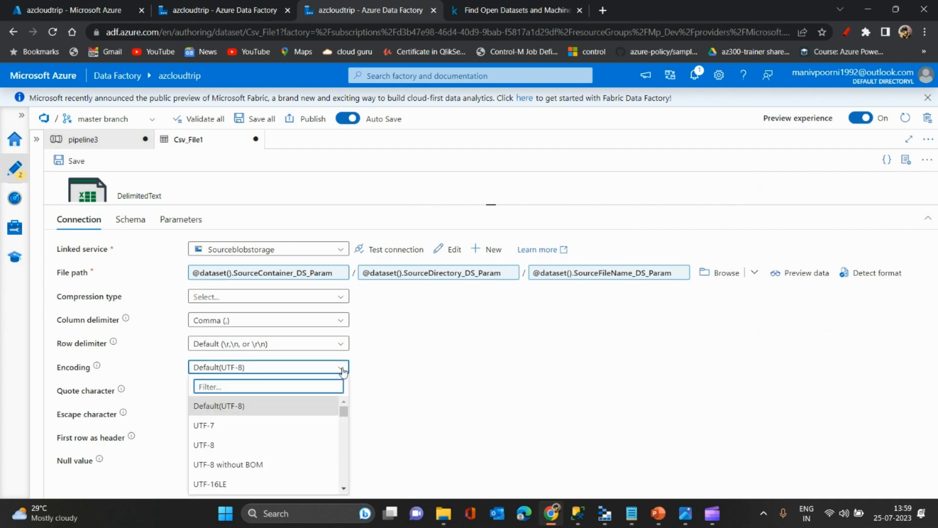
{"action": "left_click", "coordinate": [343, 369]}
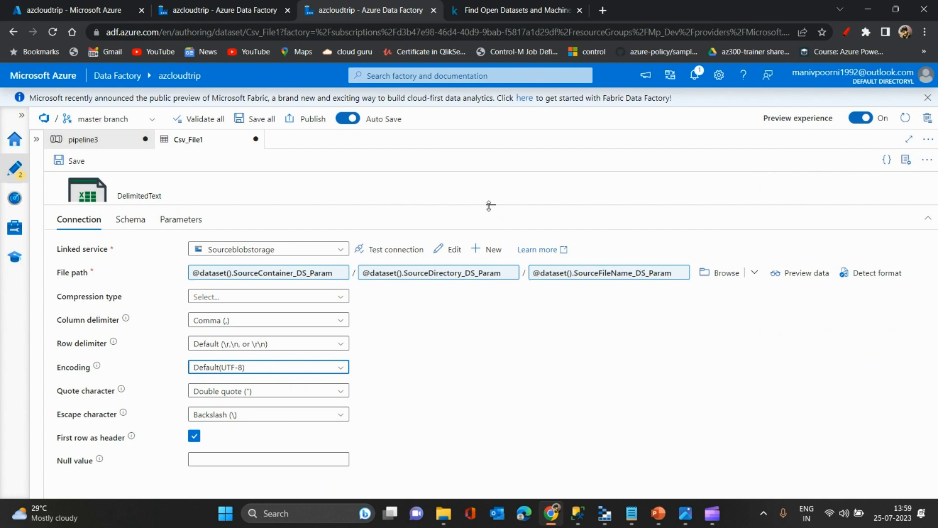
- Save the changes to the Csv_File1 dataset and return to pipeline3
{"action": "left_click_drag", "start_coordinate": [490, 205], "coordinate": [492, 257]}
{"action": "key", "text": "ctrl+s"}
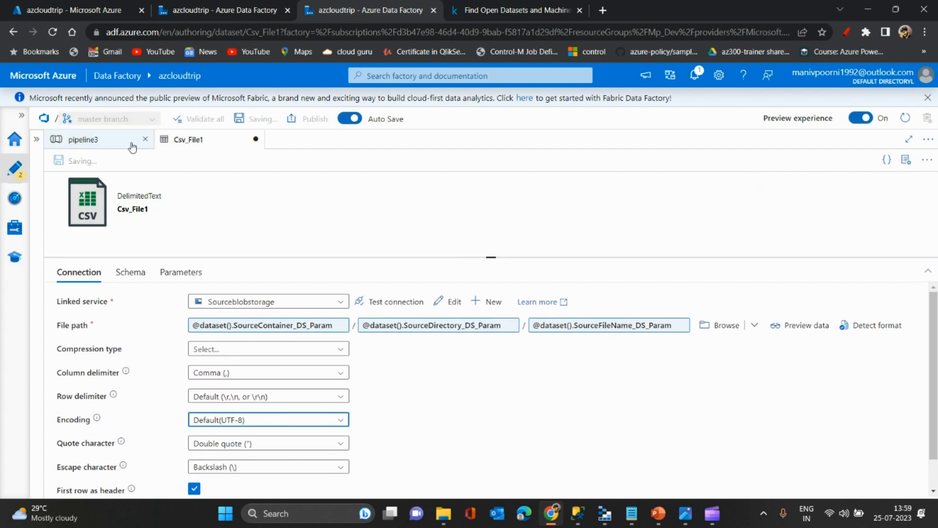
{"action": "left_click", "coordinate": [115, 143]}
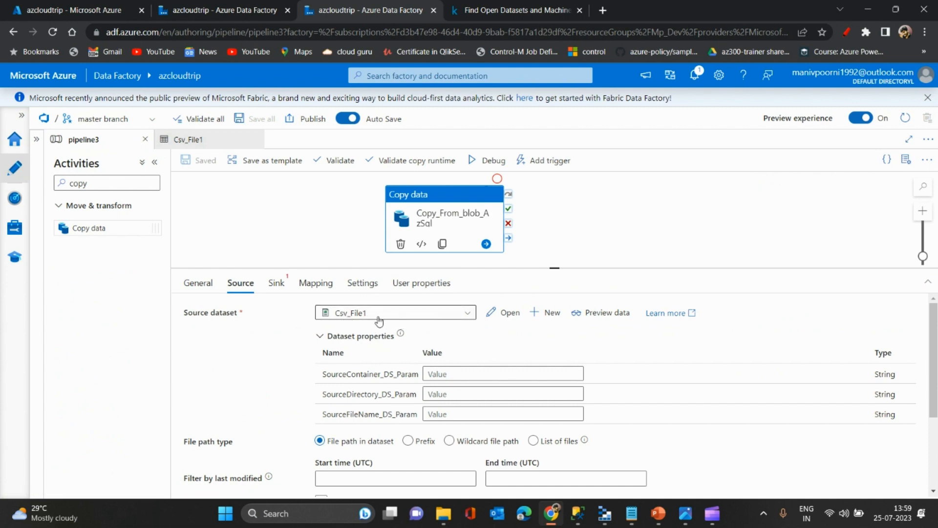
{"action": "left_click", "coordinate": [449, 375]}
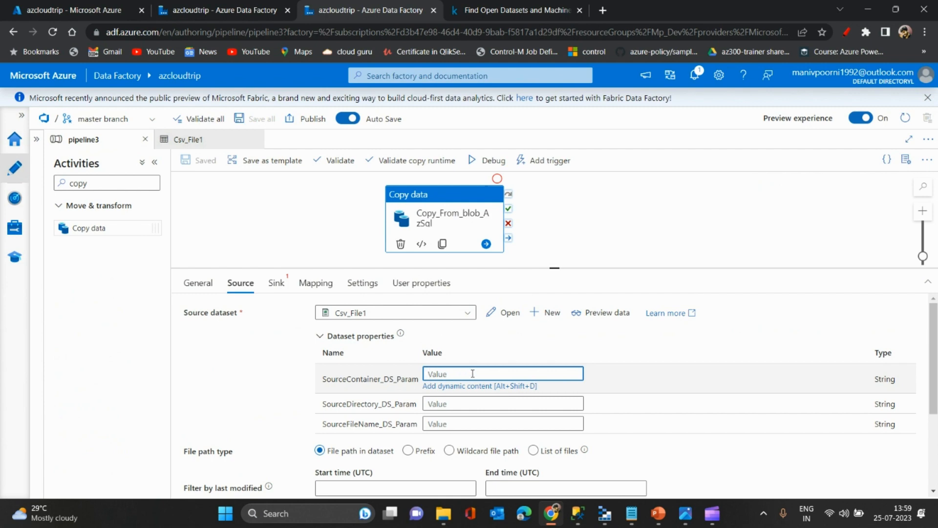
{"action": "type", "text": "source"}
{"action": "left_click", "coordinate": [463, 405]}
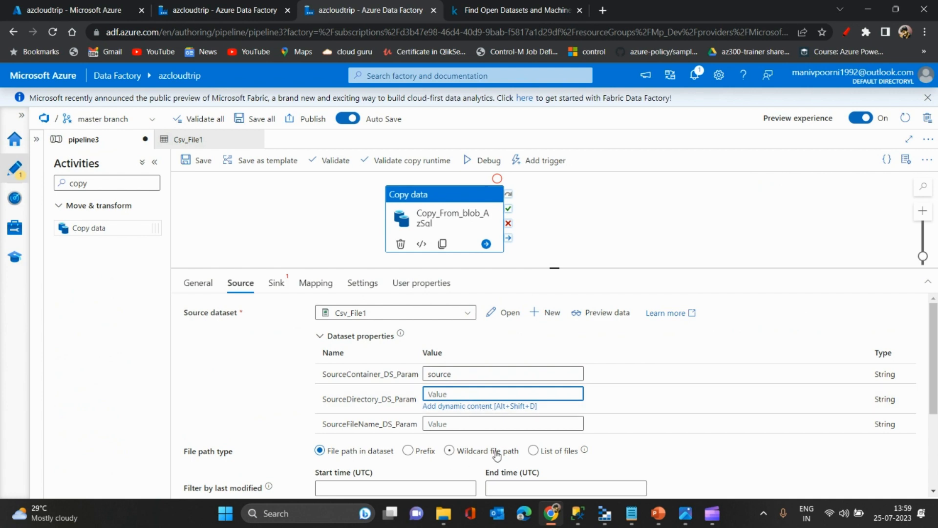
{"action": "left_click", "coordinate": [449, 450]}
{"action": "left_click_drag", "start_coordinate": [458, 374], "coordinate": [423, 373]}
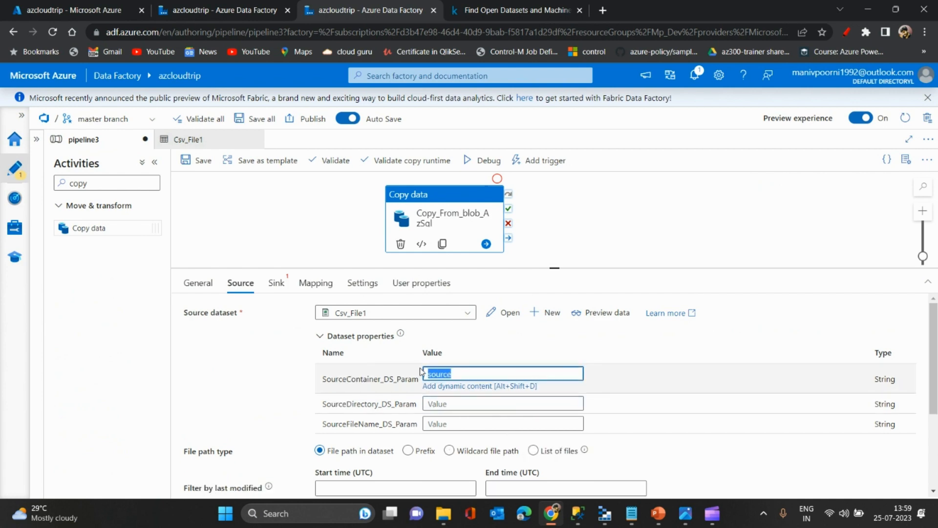
{"action": "key", "text": "BackSpace"}
{"action": "left_click", "coordinate": [329, 251]}
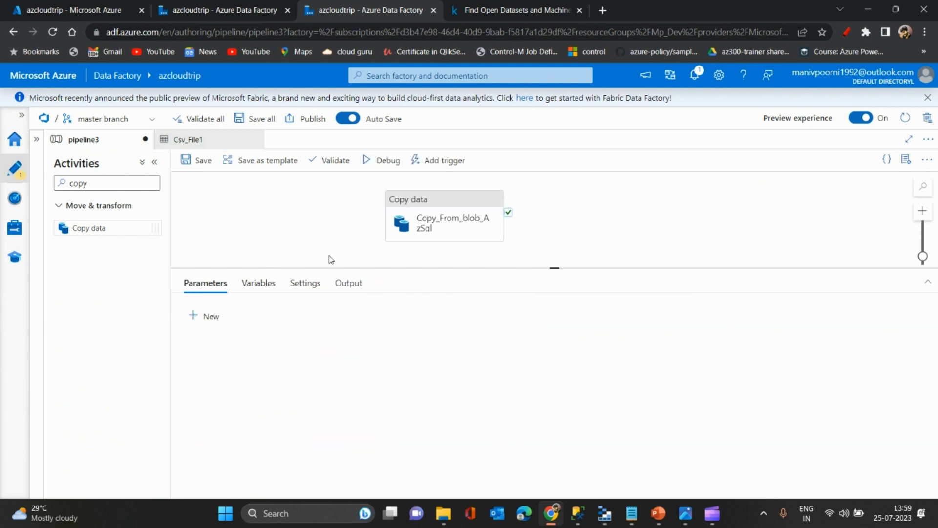
{"action": "left_click", "coordinate": [413, 219]}
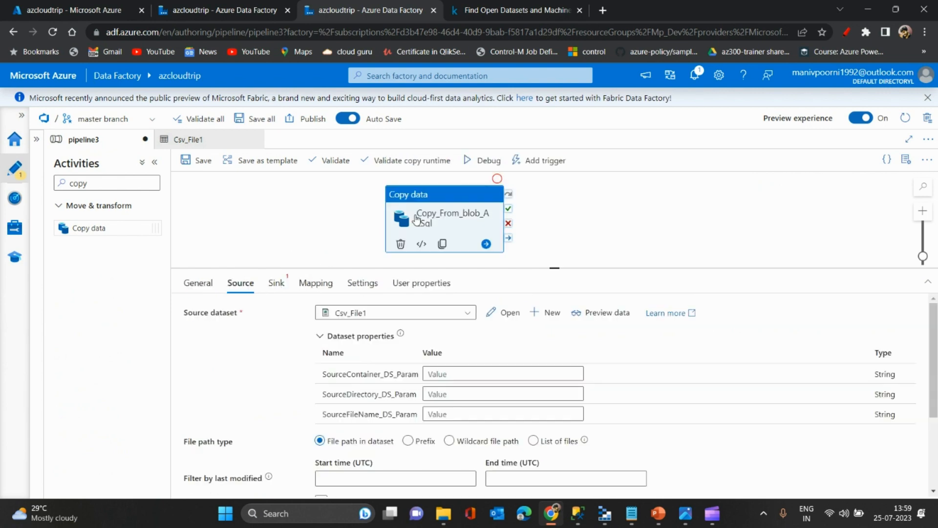
- Start a new sink dataset for the copy activity with Azure SQL Database as the data store
{"action": "left_click", "coordinate": [277, 285]}
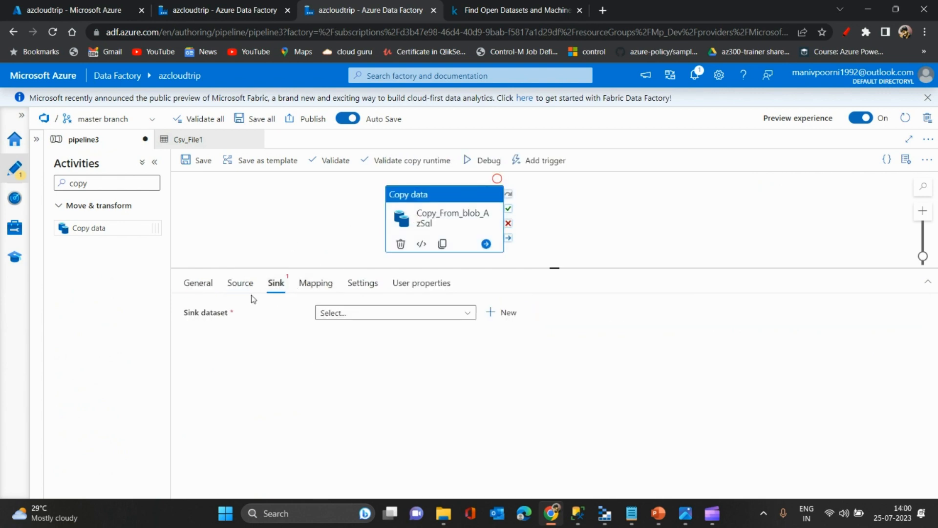
{"action": "left_click", "coordinate": [439, 315]}
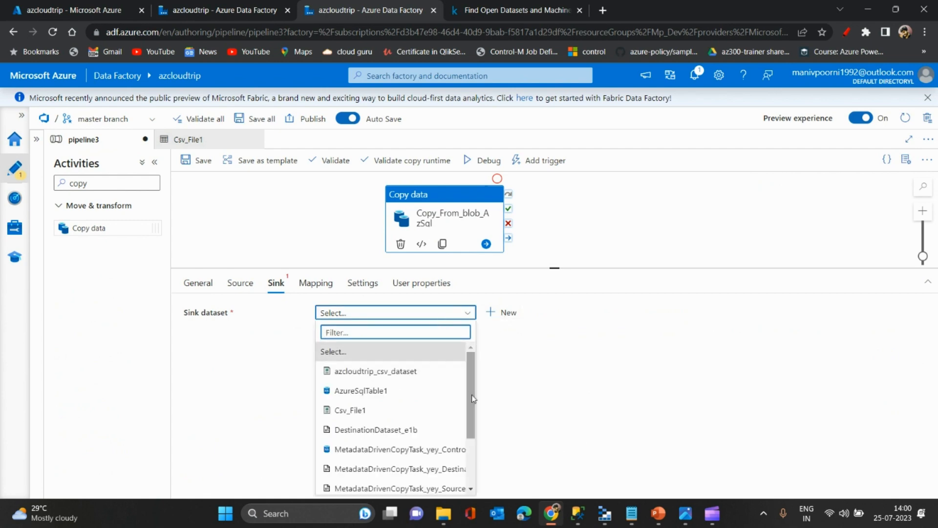
{"action": "left_click_drag", "start_coordinate": [473, 398], "coordinate": [469, 372]}
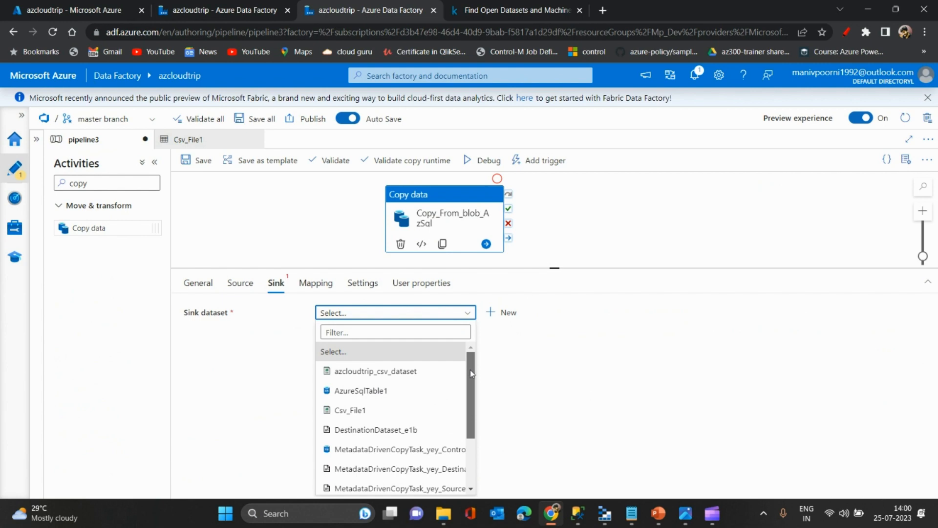
{"action": "mouse_move", "coordinate": [472, 375]}
{"action": "left_mouse_down"}
{"action": "mouse_move", "coordinate": [472, 403]}
{"action": "mouse_move", "coordinate": [471, 373]}
{"action": "left_mouse_up"}
{"action": "left_click", "coordinate": [504, 316]}
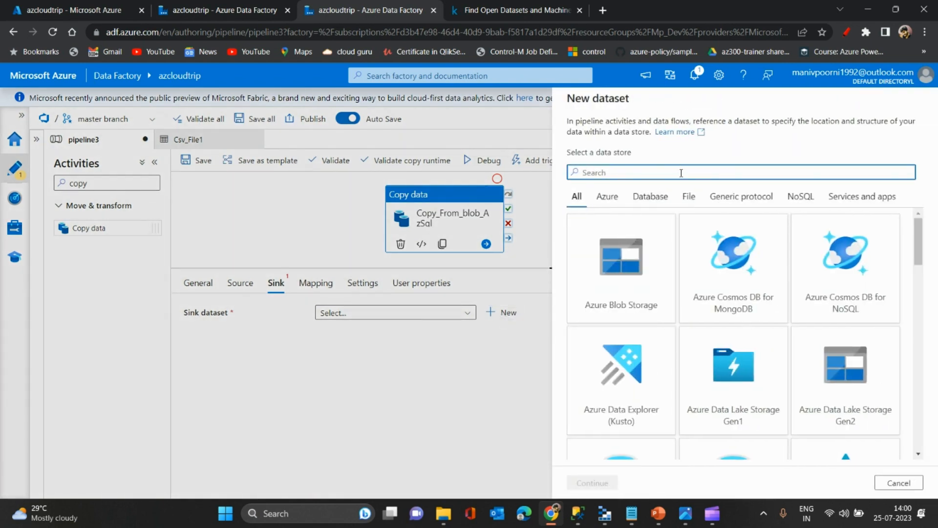
{"action": "type", "text": "sql"}
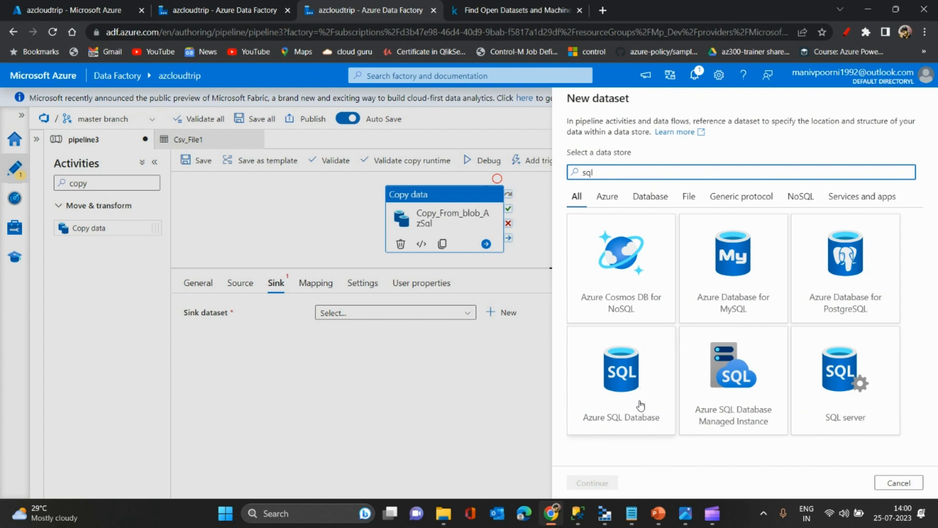
{"action": "left_click", "coordinate": [645, 422]}
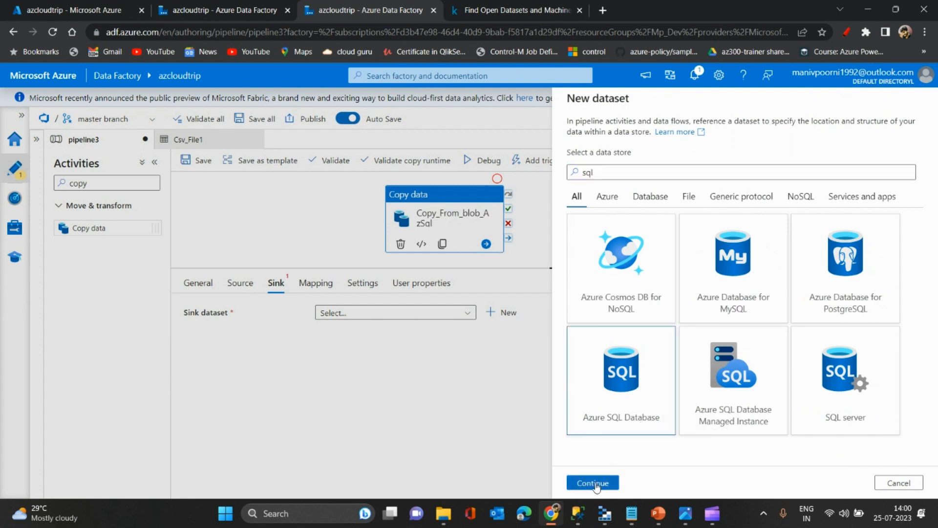
{"action": "left_click", "coordinate": [592, 482]}
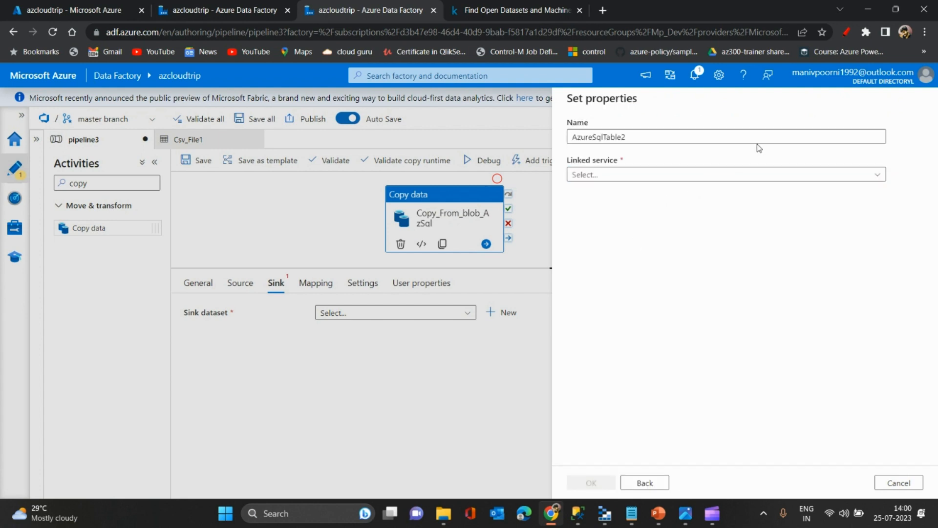
- Name the new sink dataset AzSql_Ds
{"action": "left_click_drag", "start_coordinate": [763, 137], "coordinate": [518, 136]}
{"action": "type", "text": "Az"}
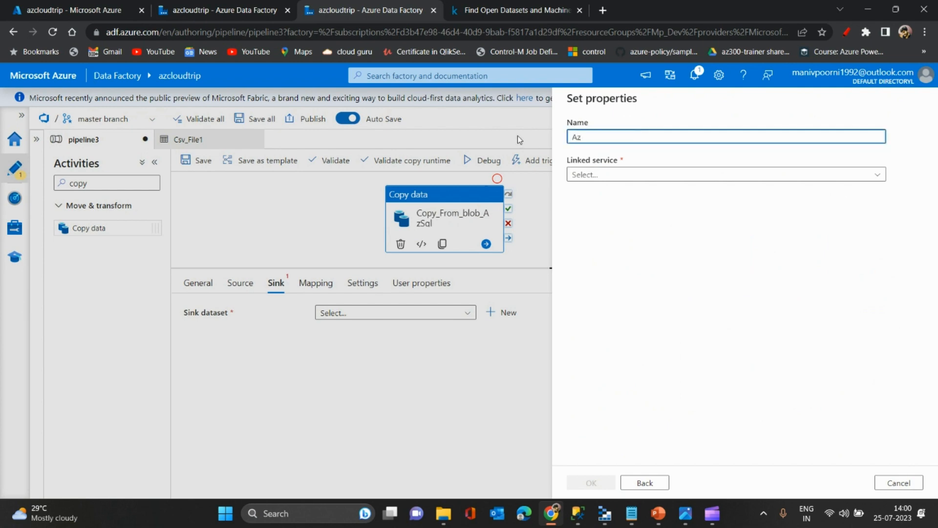
{"action": "type", "text": "Sql_Ds"}
- Start a new linked service for the dataset with the Free Trial subscription, the azcloudtrip server and the Sample database
{"action": "left_click", "coordinate": [599, 175]}
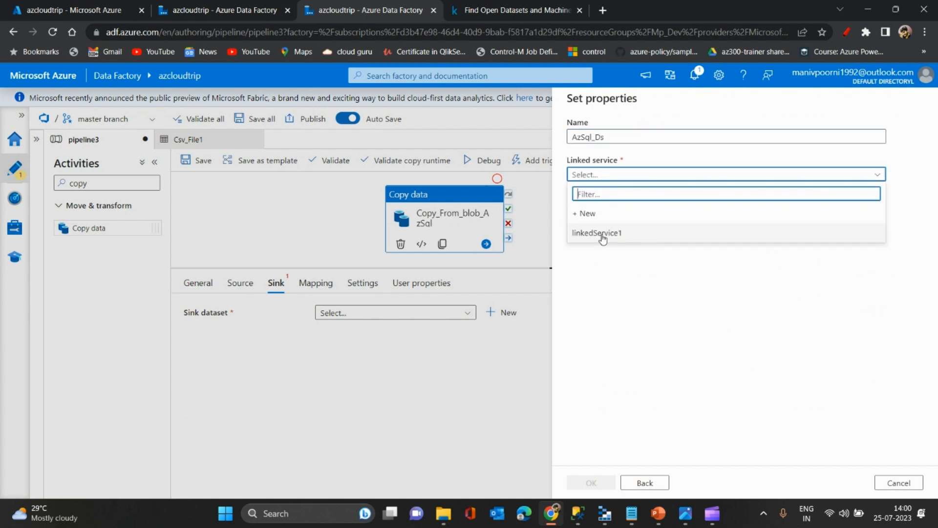
{"action": "left_click", "coordinate": [604, 216]}
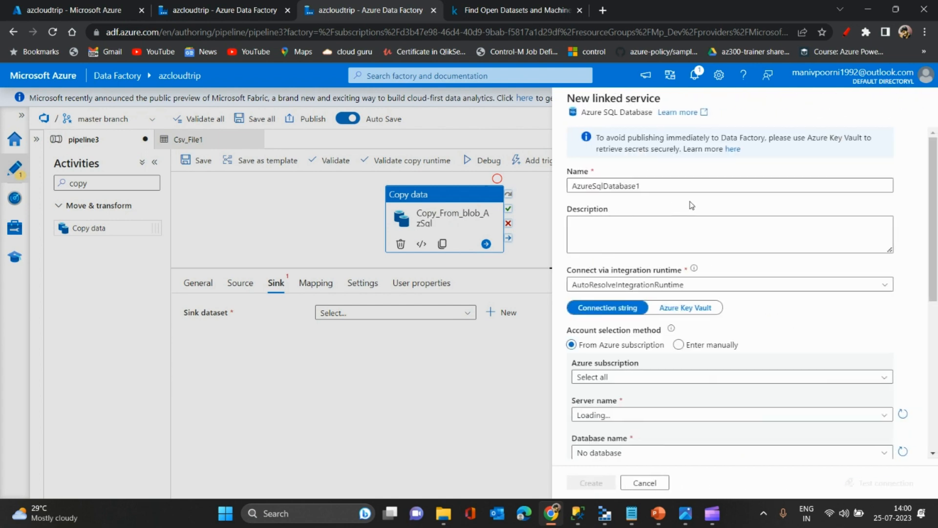
{"action": "scroll", "coordinate": [926, 245], "scroll_direction": "down", "scroll_amount": 2}
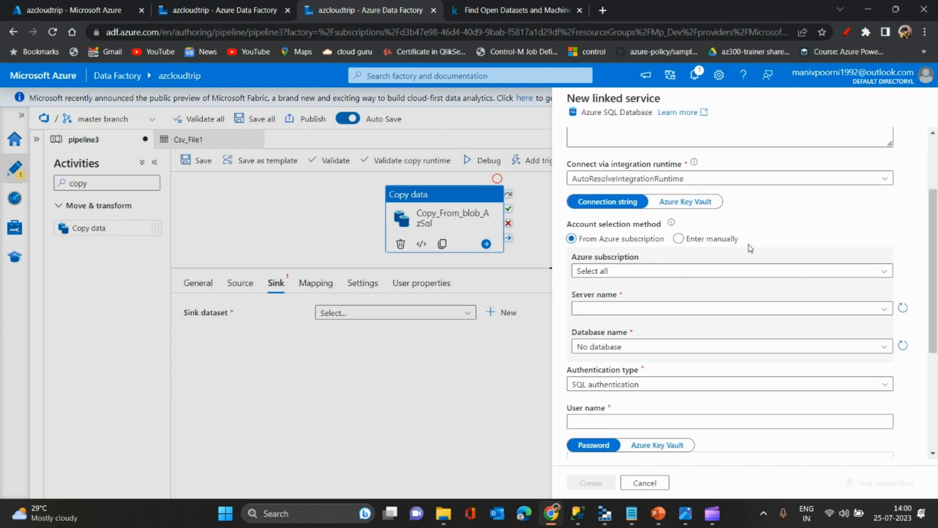
{"action": "left_click", "coordinate": [828, 271]}
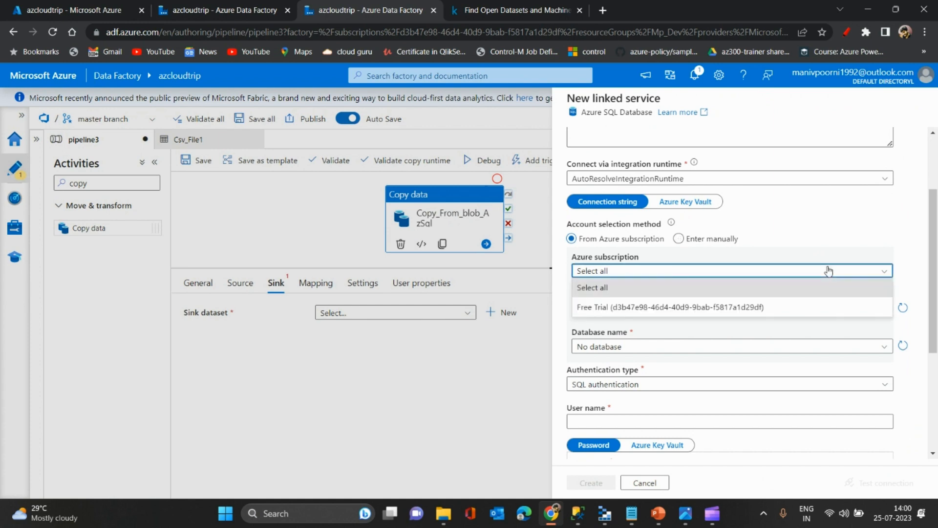
{"action": "left_click", "coordinate": [691, 306]}
{"action": "left_click", "coordinate": [717, 311]}
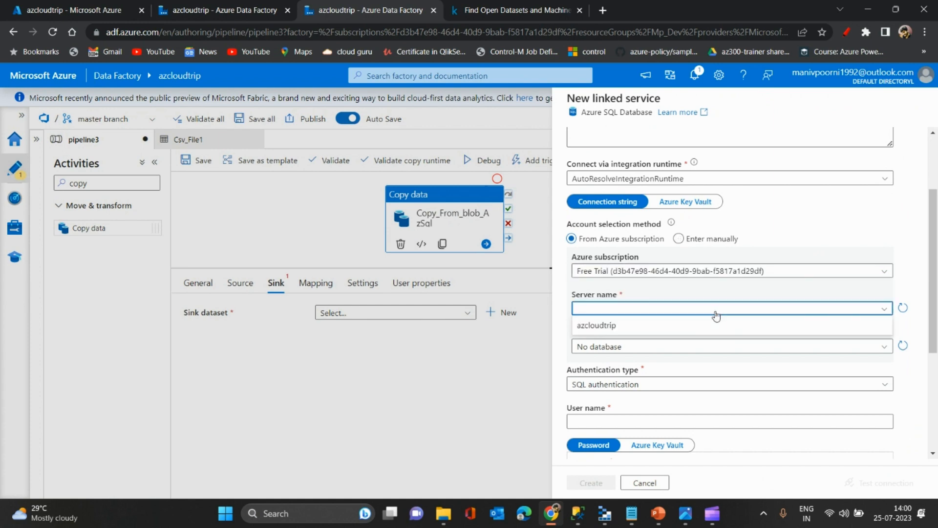
{"action": "left_click", "coordinate": [678, 326]}
{"action": "left_click", "coordinate": [715, 347]}
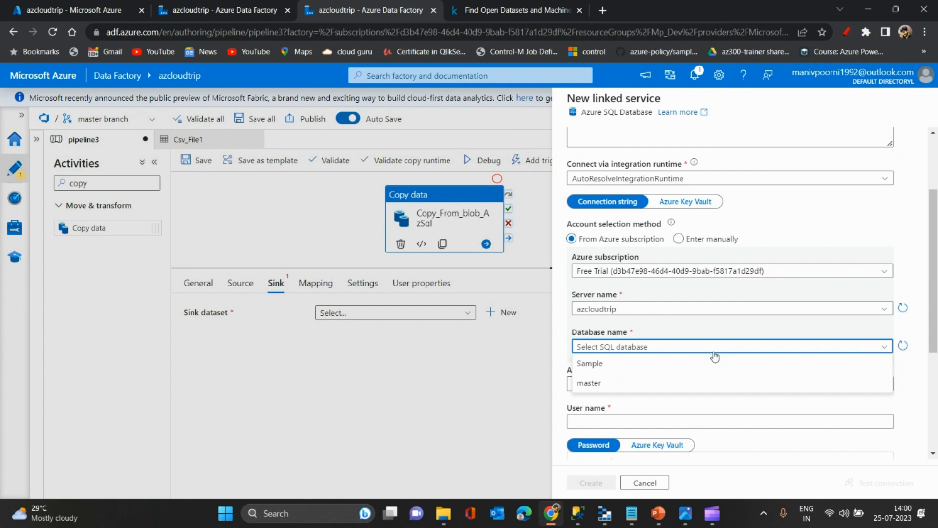
{"action": "left_click", "coordinate": [669, 367]}
- Enter admin1234 as the SQL authentication user name and fill in the database password
{"action": "scroll", "coordinate": [733, 342], "scroll_direction": "down", "scroll_amount": 3}
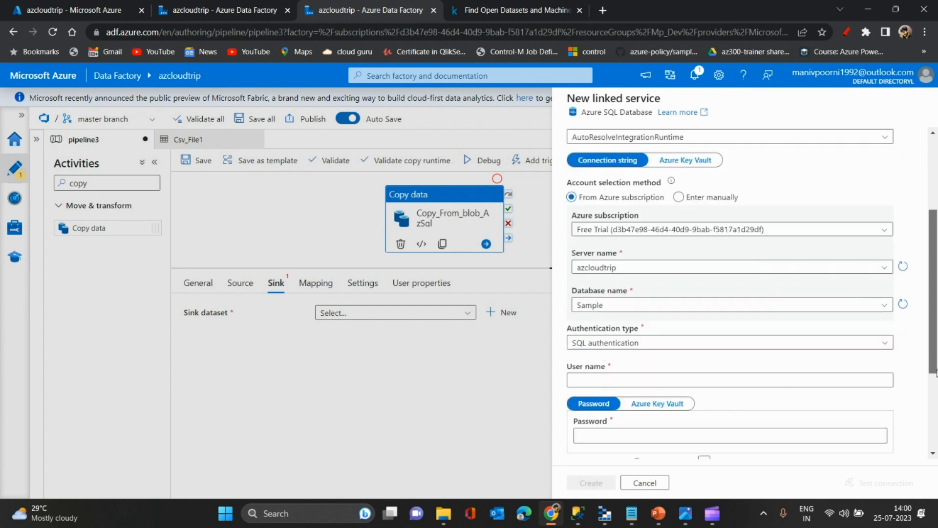
{"action": "left_click", "coordinate": [665, 269]}
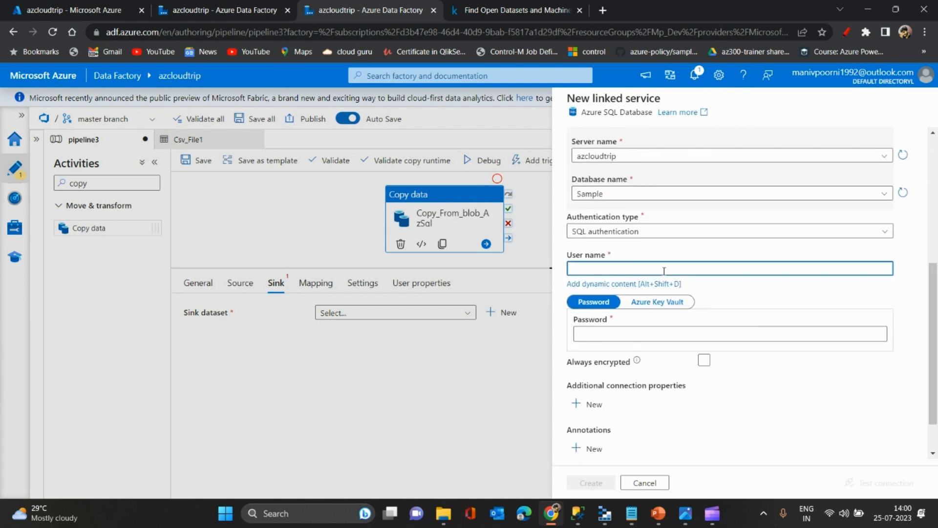
{"action": "type", "text": "admin1234"}
{"action": "left_click", "coordinate": [634, 337]}
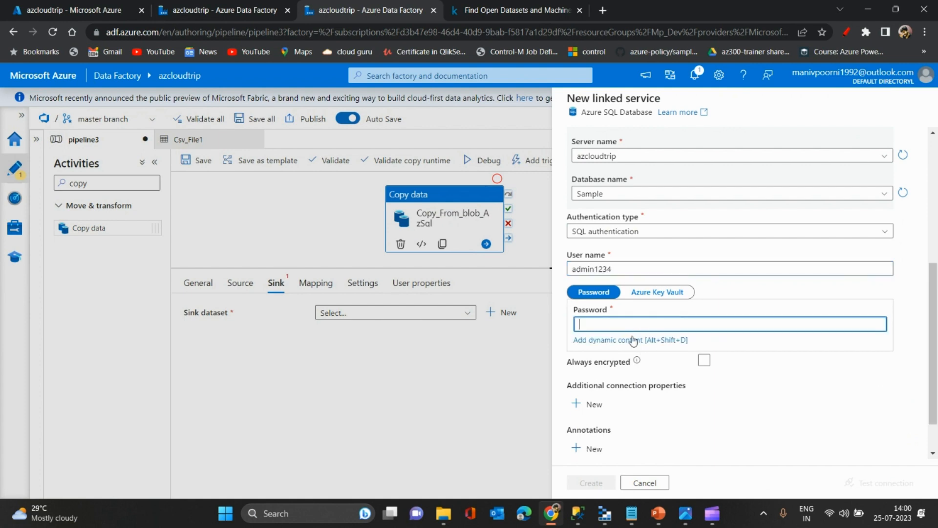
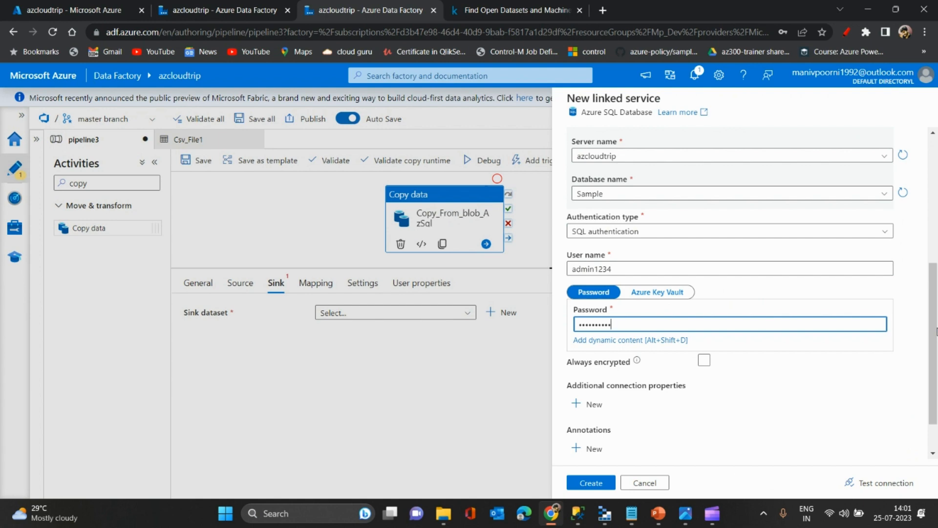
- Test the connection to the Azure SQL database and create the linked service
{"action": "left_click_drag", "start_coordinate": [937, 332], "coordinate": [937, 390]}
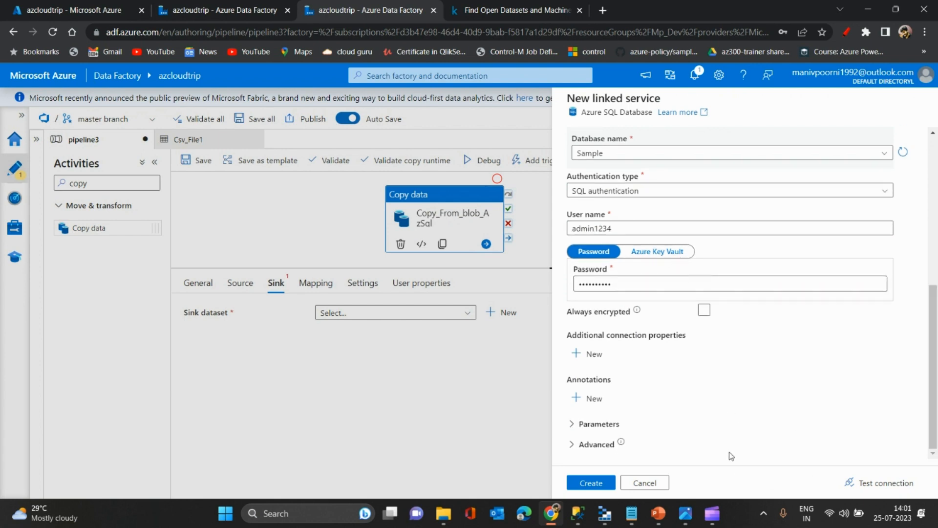
{"action": "left_click", "coordinate": [885, 483]}
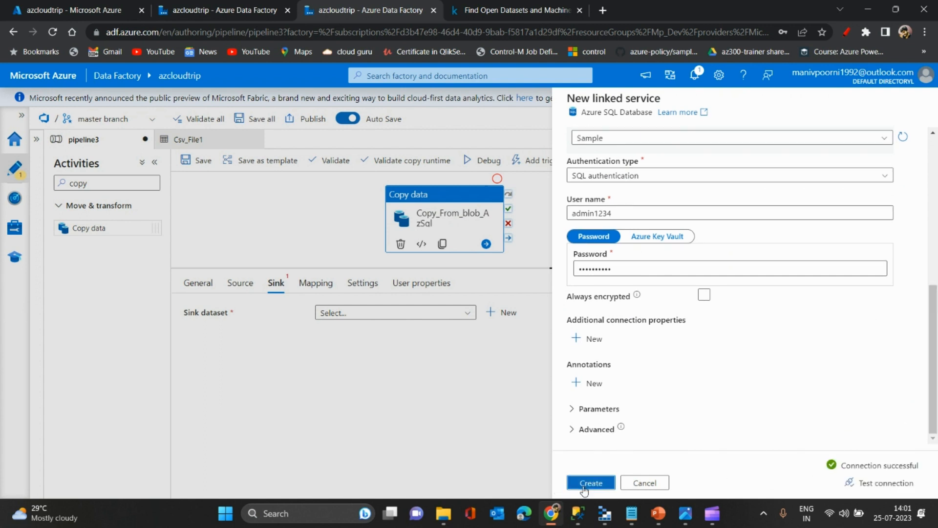
{"action": "left_click", "coordinate": [584, 488]}
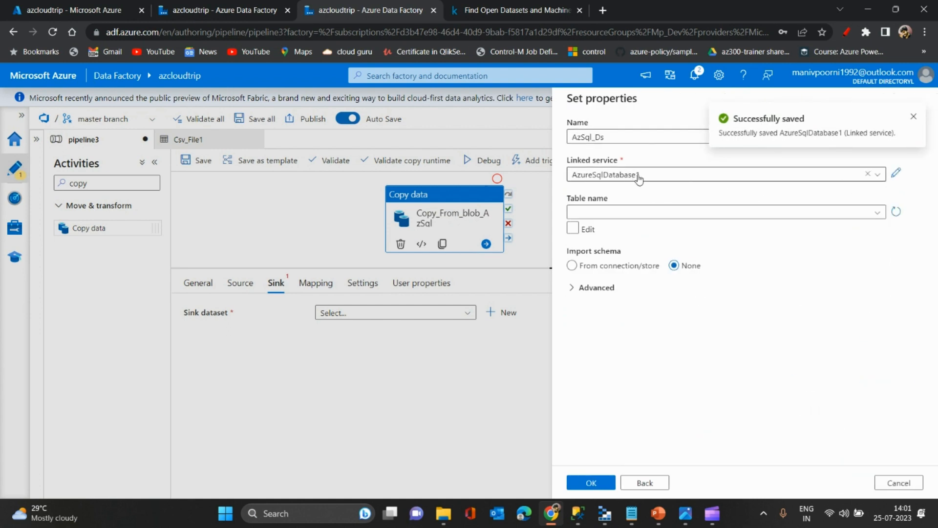
- Finish creating the AzSql_Ds dataset with an empty table name and no schema import
{"action": "left_click", "coordinate": [587, 229]}
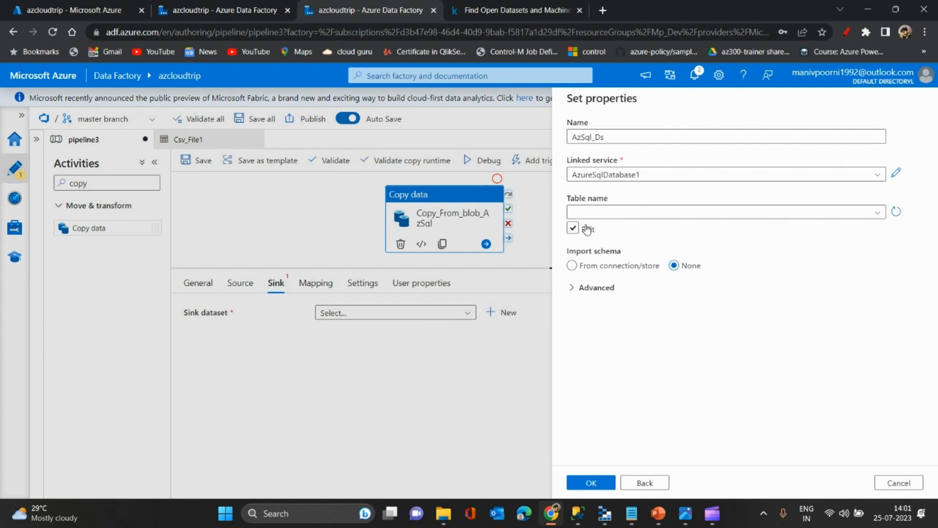
{"action": "left_click", "coordinate": [587, 229]}
{"action": "left_click", "coordinate": [592, 482]}
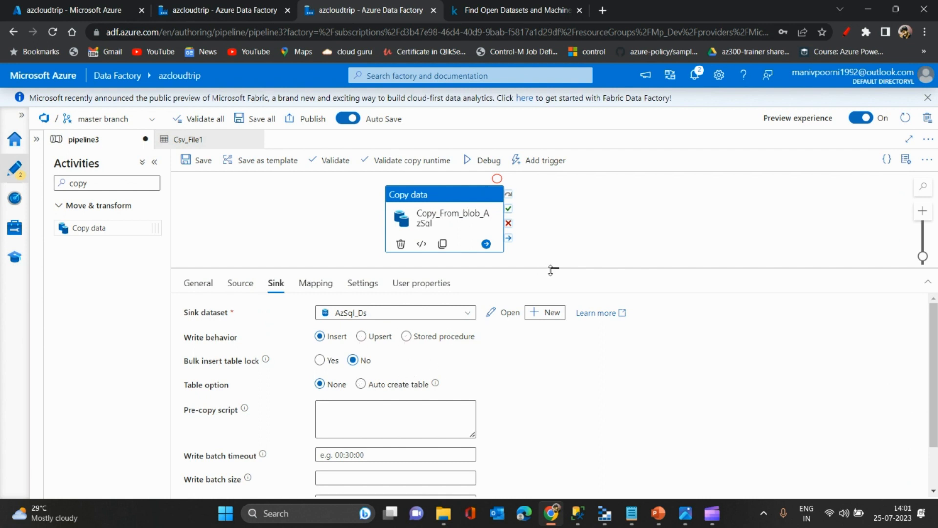
- Make room for the sink settings and set the table option to Auto create table
{"action": "left_click_drag", "start_coordinate": [551, 268], "coordinate": [555, 195]}
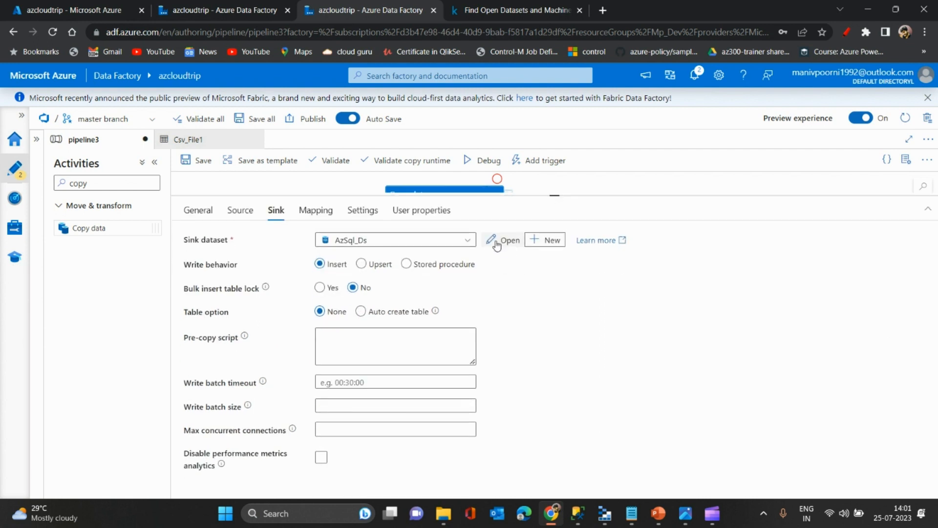
{"action": "left_click", "coordinate": [361, 312]}
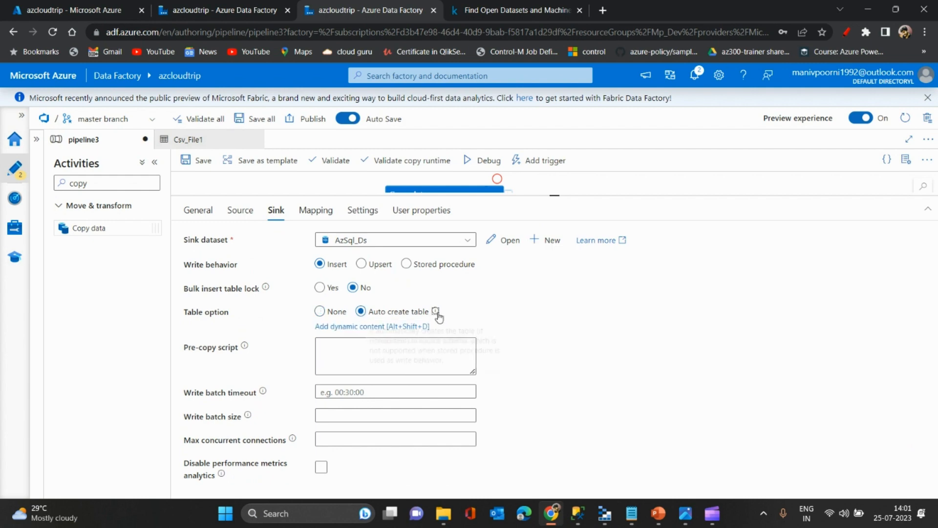
{"action": "mouse_move", "coordinate": [438, 316]}
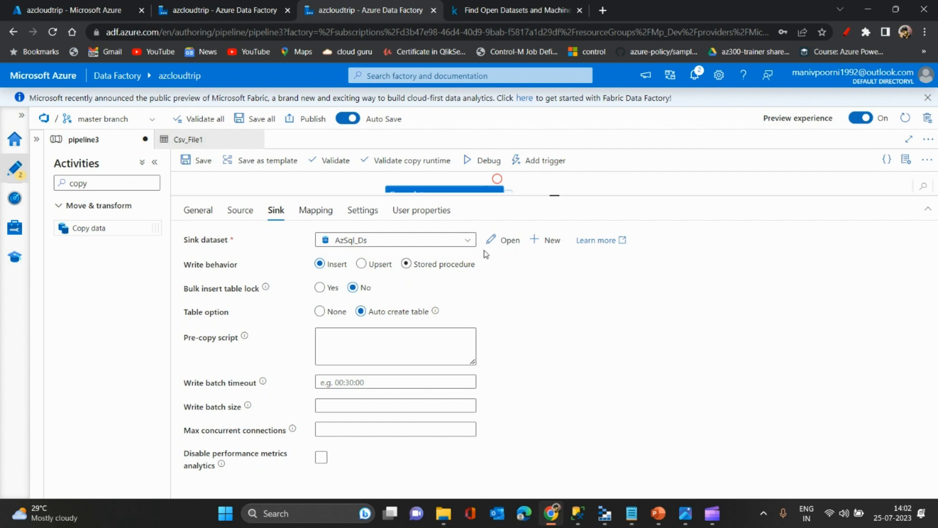
- Open the AzSql_Ds sink dataset and enable manual entry of its table name
{"action": "left_click", "coordinate": [503, 240]}
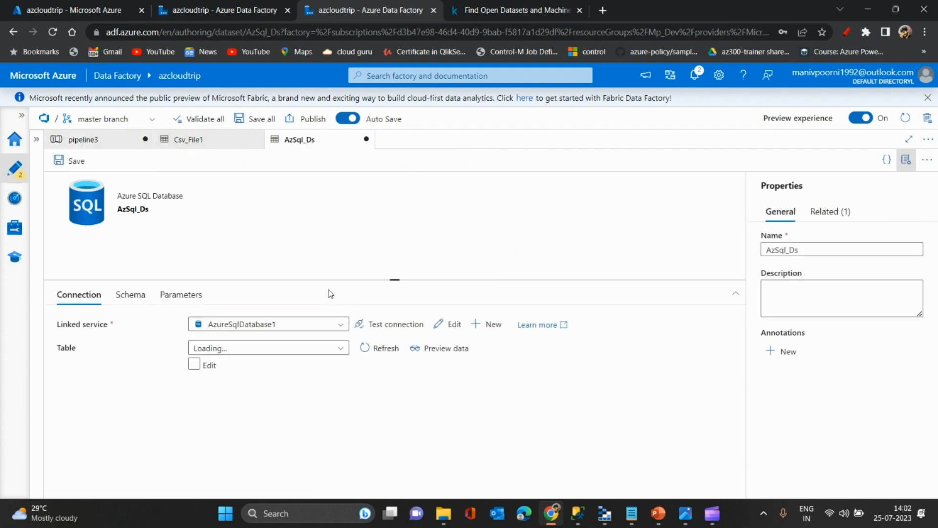
{"action": "left_click_drag", "start_coordinate": [327, 280], "coordinate": [327, 219]}
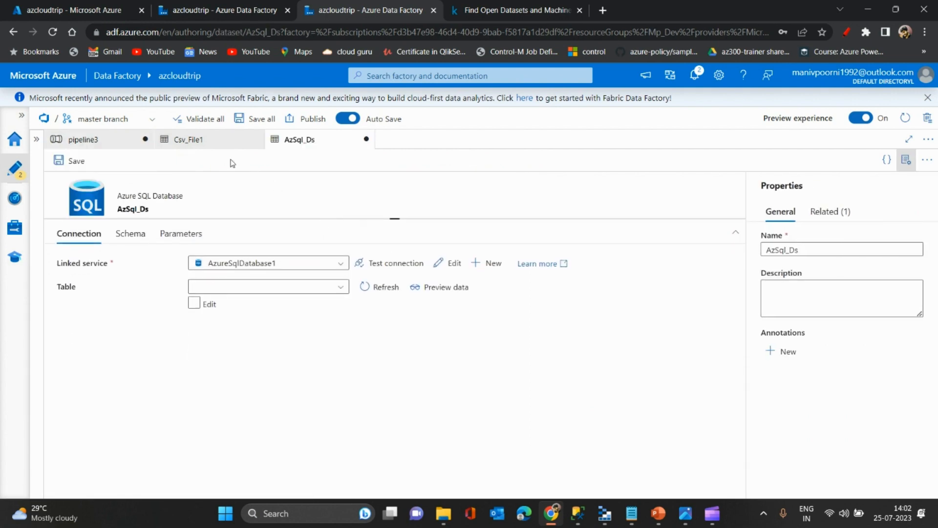
{"action": "left_click", "coordinate": [216, 141]}
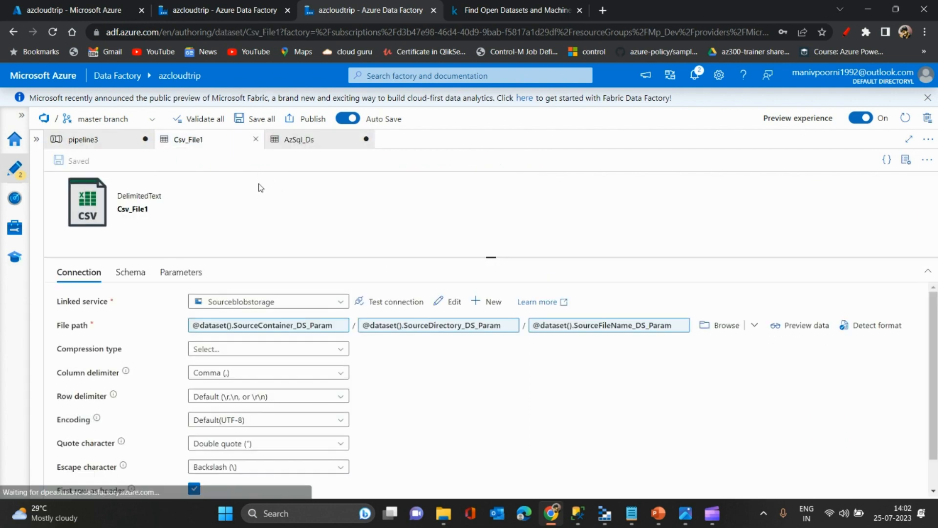
{"action": "left_click", "coordinate": [106, 140]}
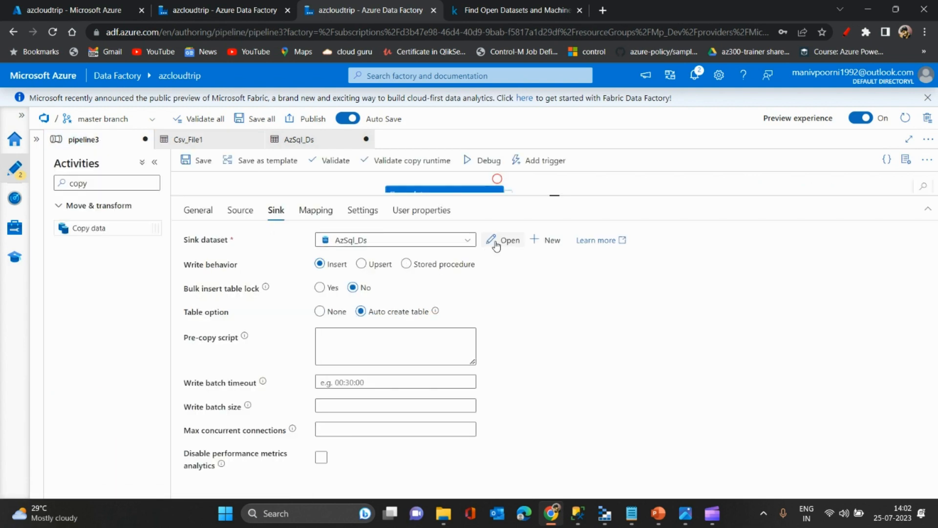
{"action": "left_click", "coordinate": [316, 141]}
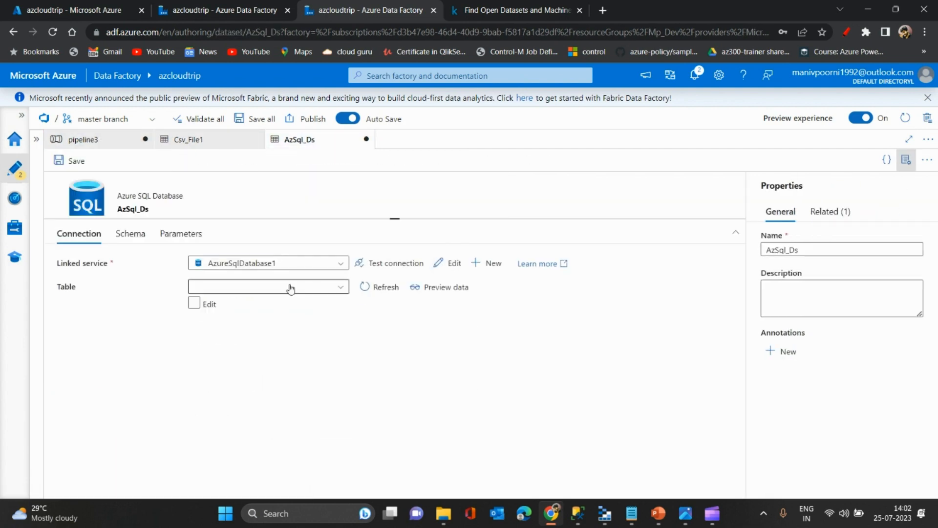
{"action": "left_click", "coordinate": [196, 305]}
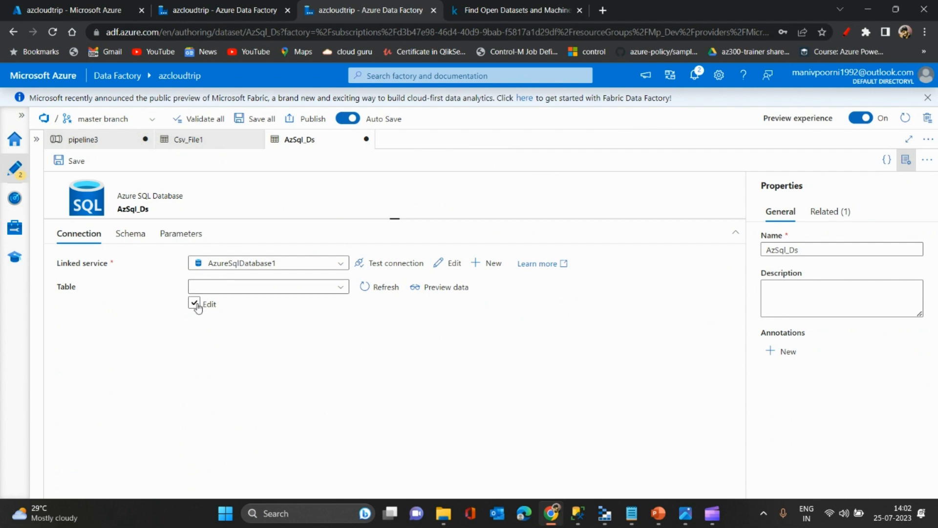
- Set the AzSql_Ds dataset's table to schema dbo and table name Azcloudtripdemo
{"action": "left_click", "coordinate": [253, 288]}
{"action": "type", "text": "dbo"}
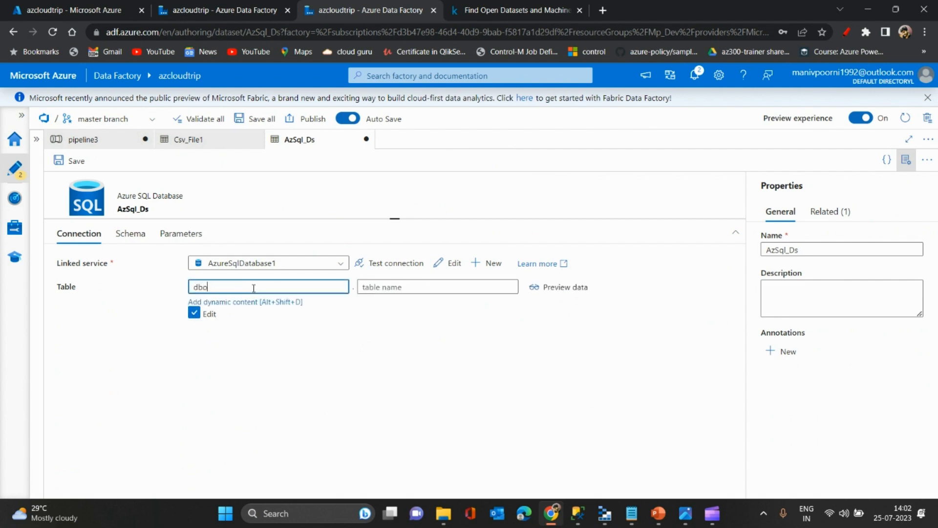
{"action": "left_click", "coordinate": [424, 289]}
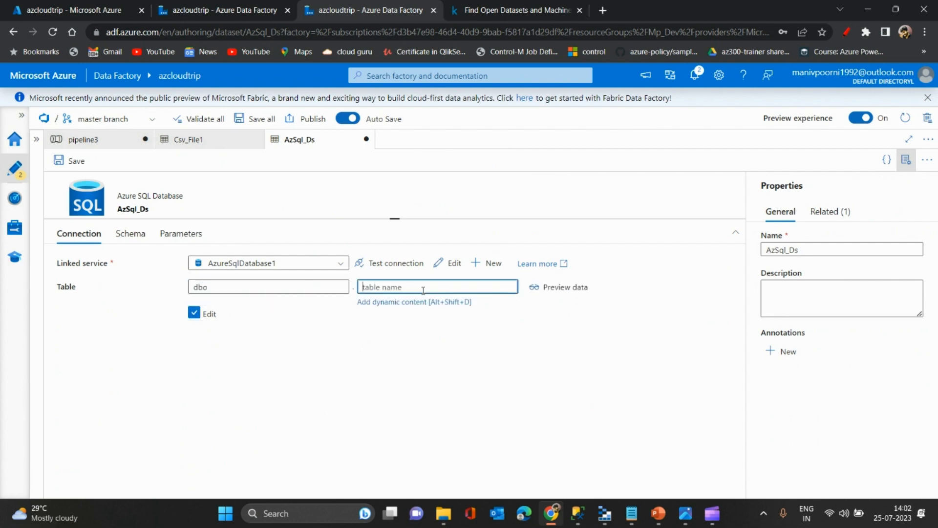
{"action": "type", "text": "Azcl"}
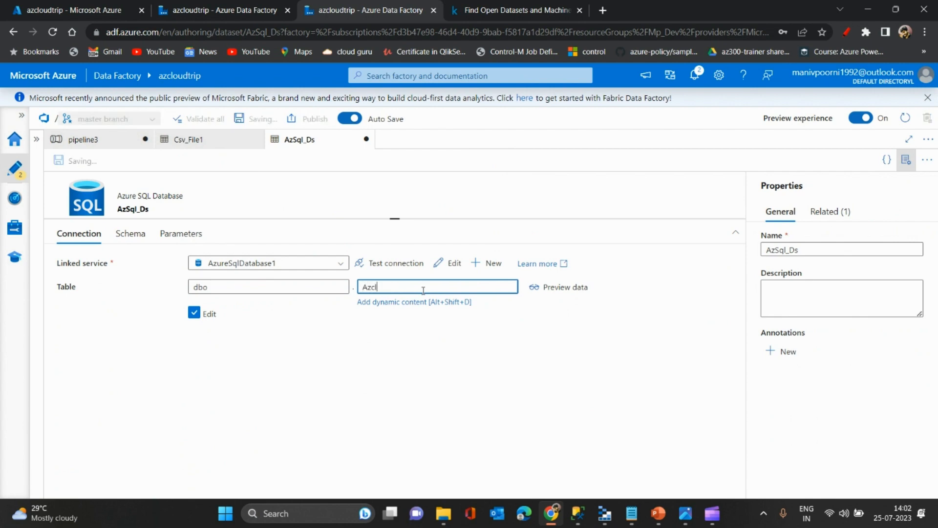
{"action": "type", "text": "oudtrip"}
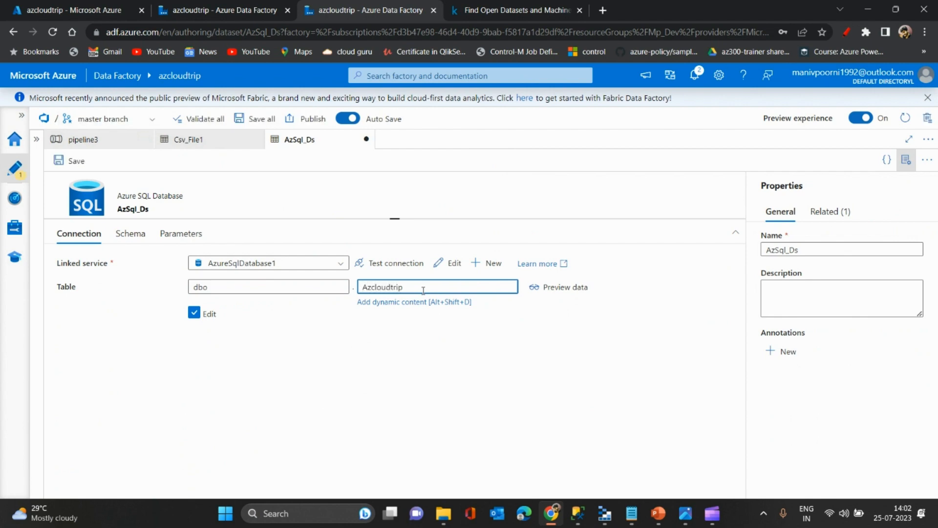
{"action": "type", "text": "_Schem"}
{"action": "type", "text": "demo"}
- Switch to SQL Server Management Studio, replace the query with "select * from dbo.Azcloudtripdemo" and run it
{"action": "left_click", "coordinate": [578, 513]}
{"action": "key", "text": "ctrl+a"}
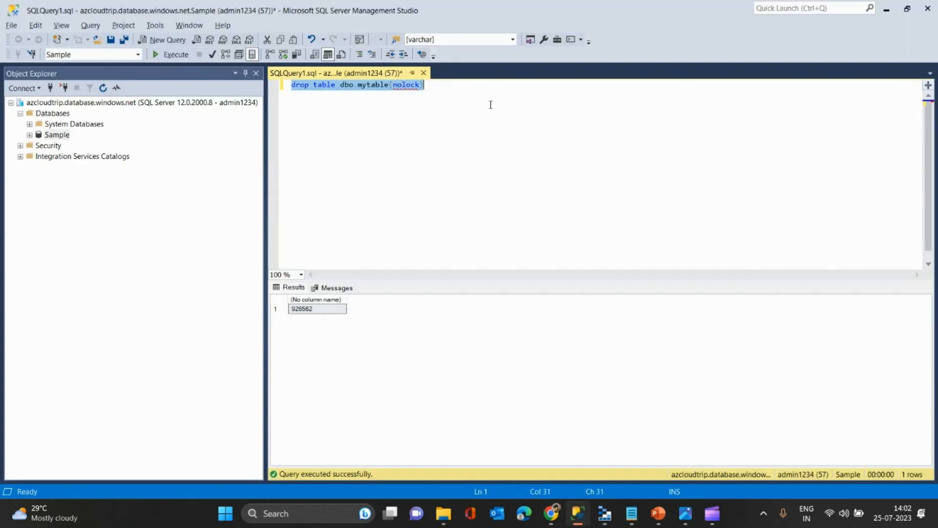
{"action": "key", "text": "Delete"}
{"action": "type", "text": "select "}
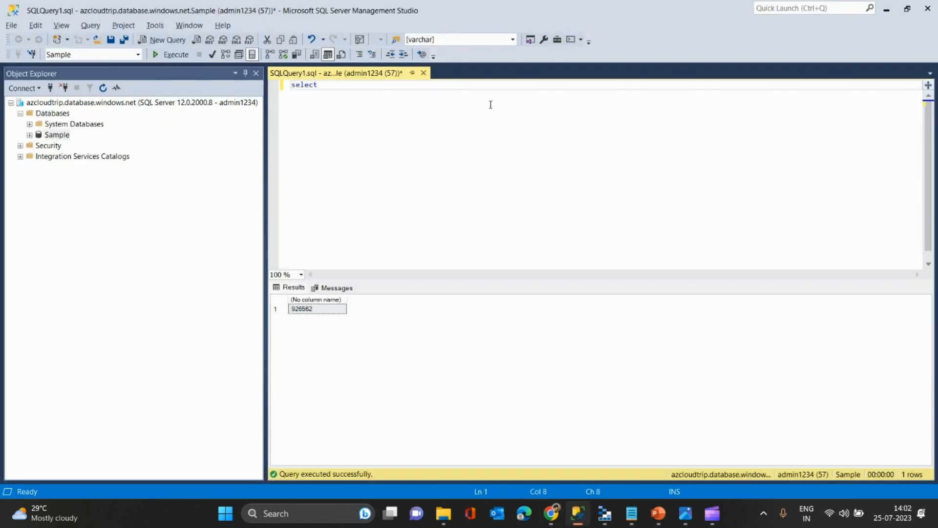
{"action": "type", "text": "* from dbo.az"}
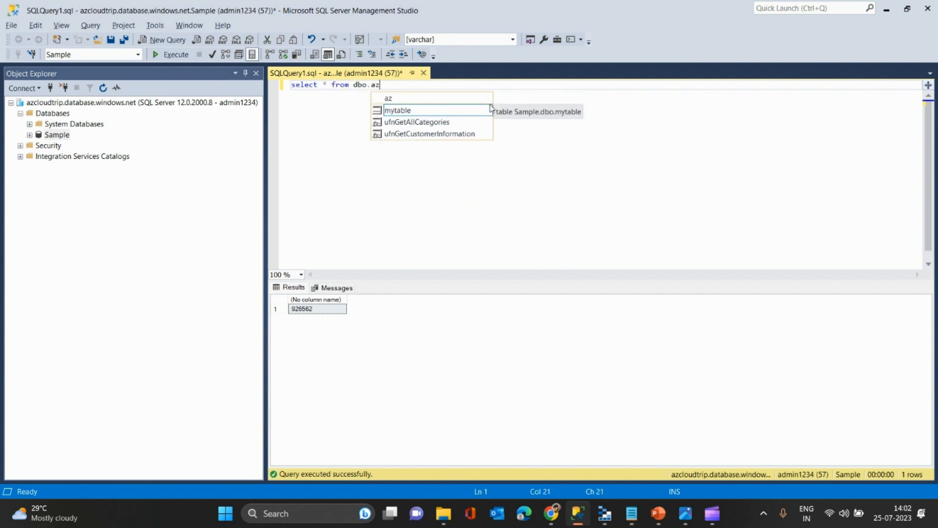
{"action": "type", "text": "cloudtrip"}
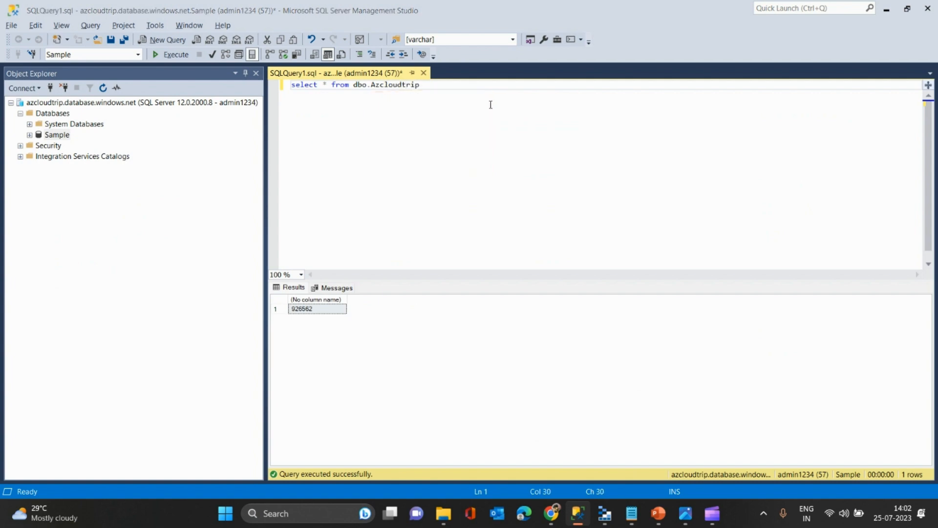
{"action": "key", "text": "alt+Tab"}
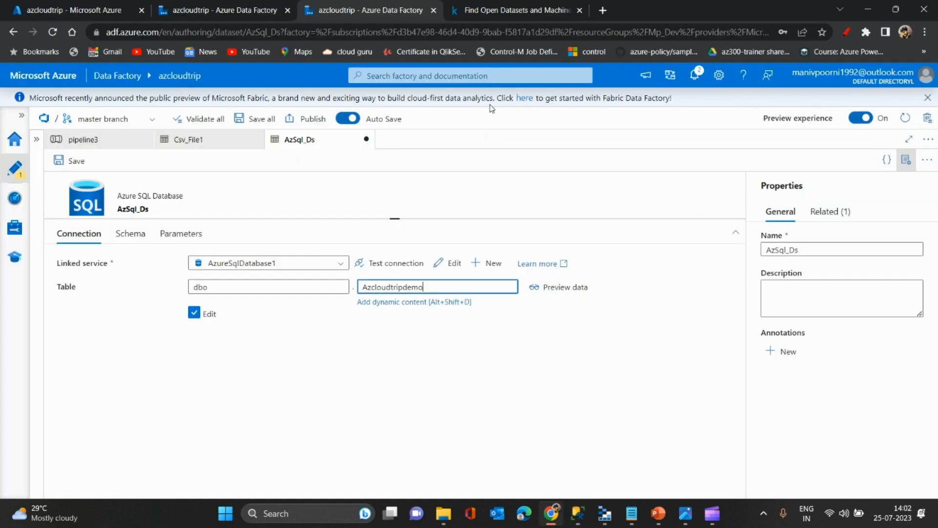
{"action": "key", "text": "alt+Tab"}
{"action": "type", "text": "demo"}
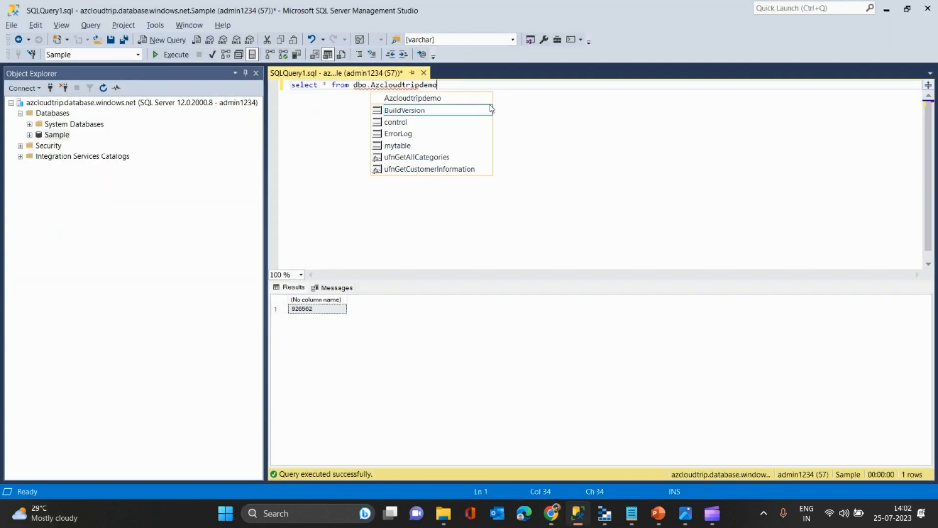
{"action": "key", "text": "F5"}
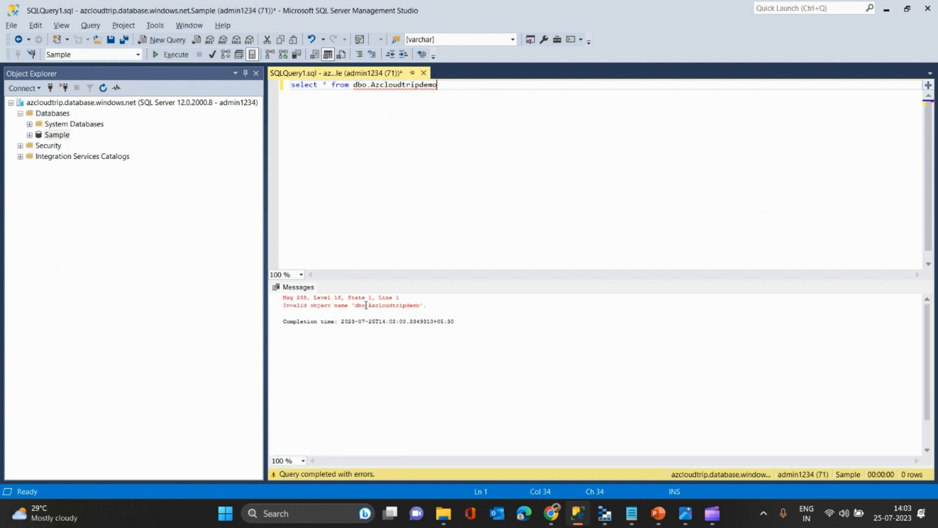
- Return to pipeline3 in Azure Data Factory and review the copy activity's mapping, settings and maximum data integration unit choices
{"action": "key", "text": "alt+Tab"}
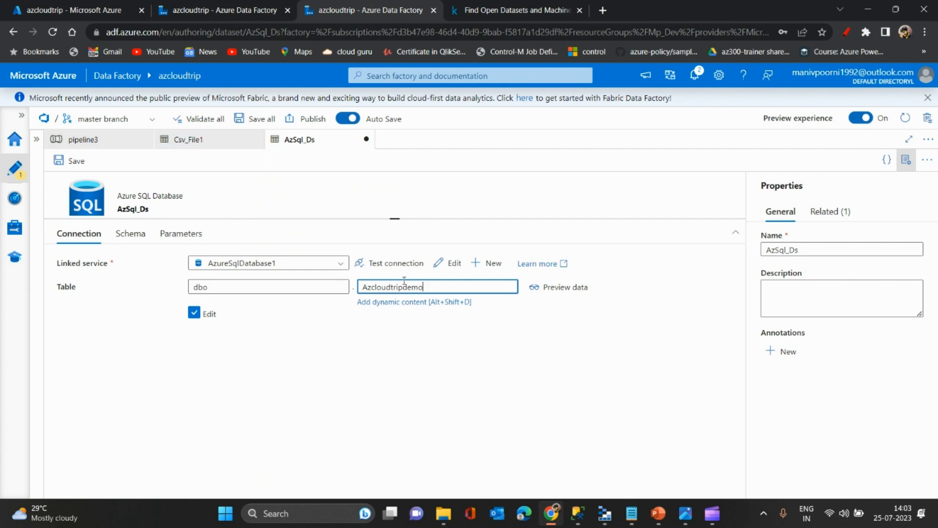
{"action": "left_click", "coordinate": [193, 146]}
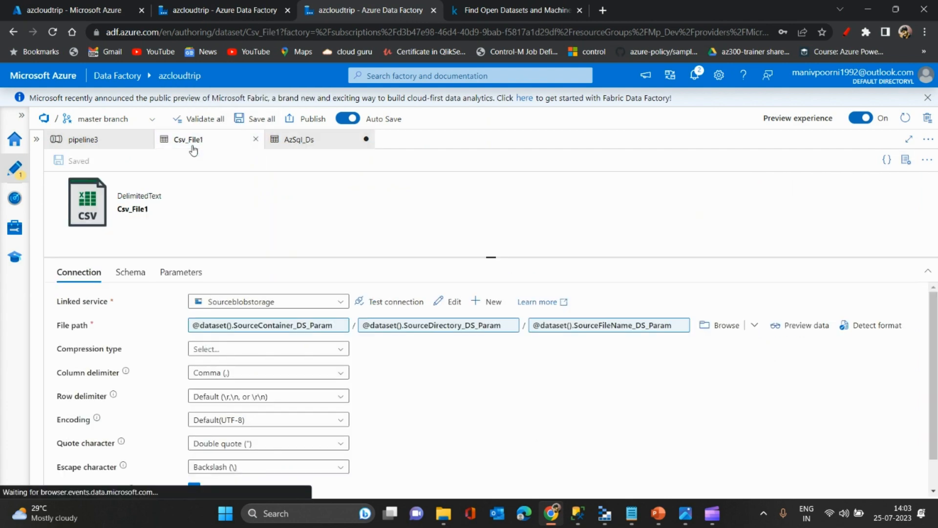
{"action": "left_click", "coordinate": [90, 142]}
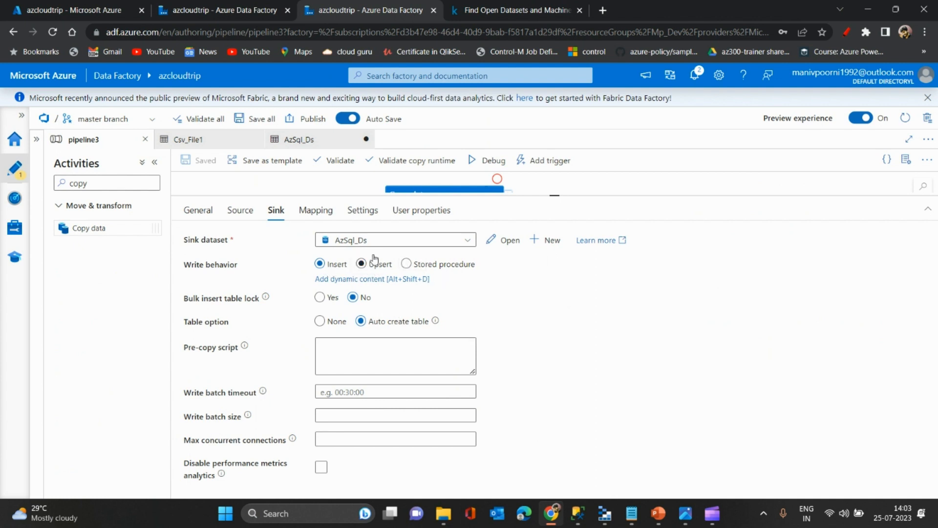
{"action": "left_click", "coordinate": [318, 219]}
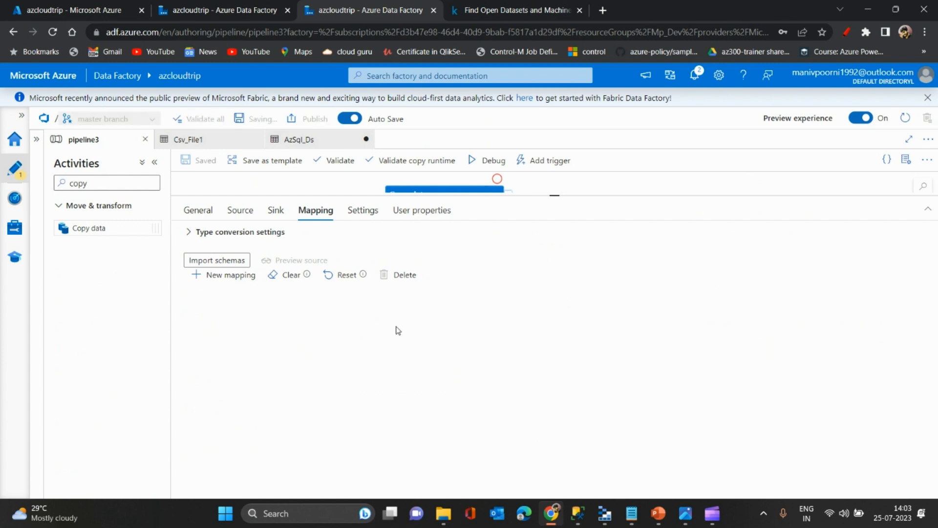
{"action": "left_click", "coordinate": [361, 213]}
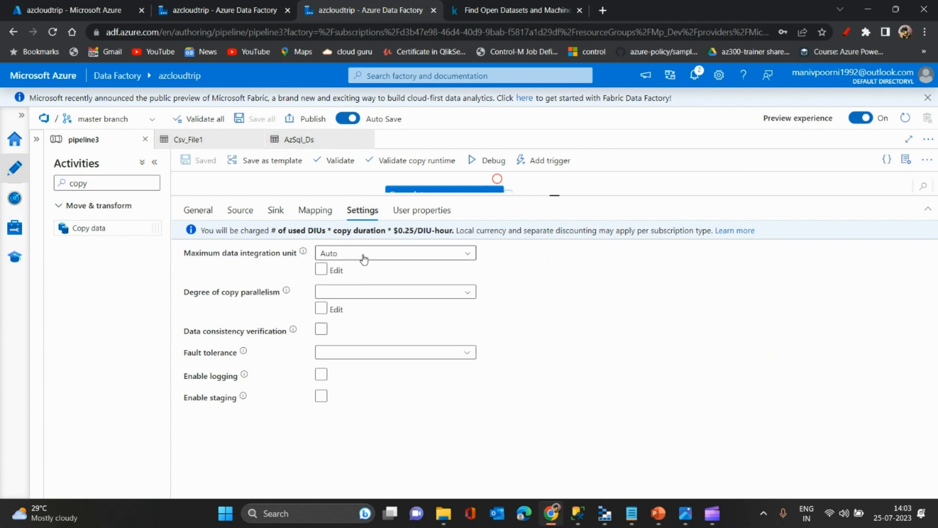
{"action": "left_click", "coordinate": [394, 255]}
{"action": "left_click", "coordinate": [394, 254]}
{"action": "left_click", "coordinate": [394, 254]}
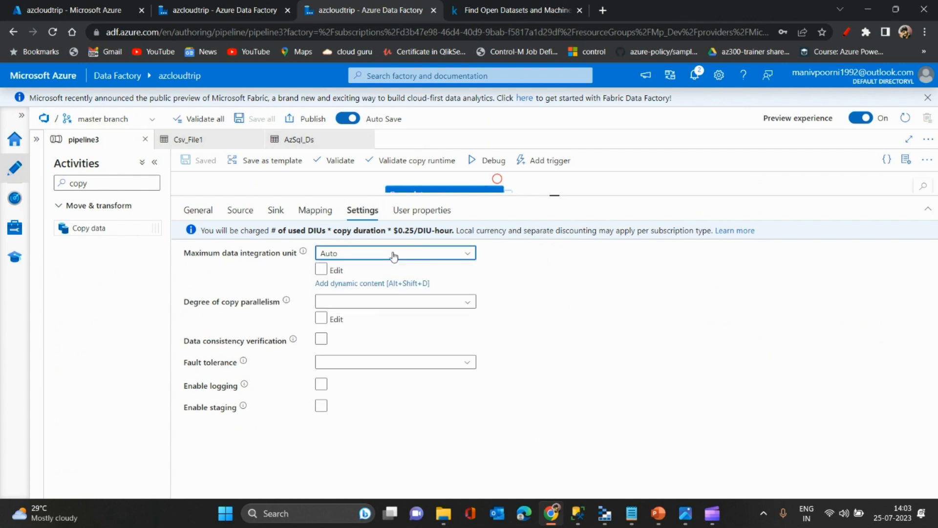
{"action": "left_click", "coordinate": [394, 254]}
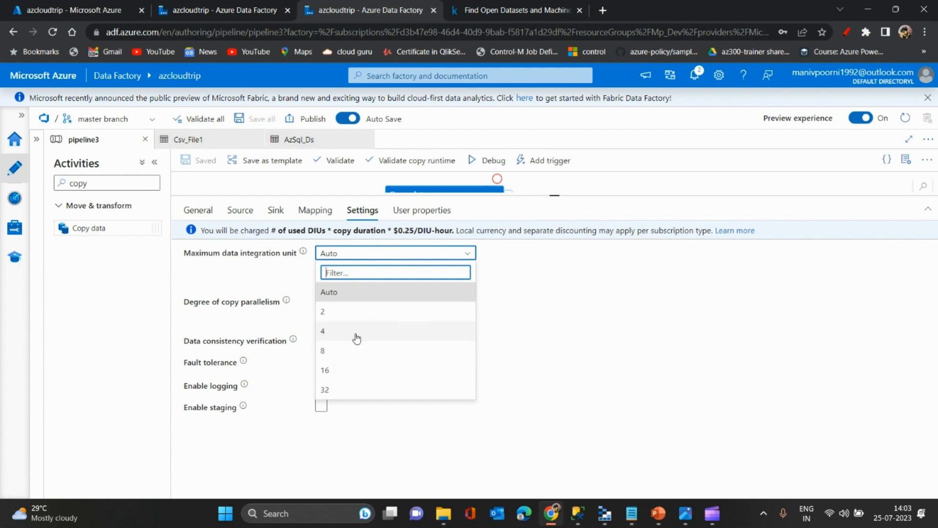
{"action": "left_click", "coordinate": [387, 255]}
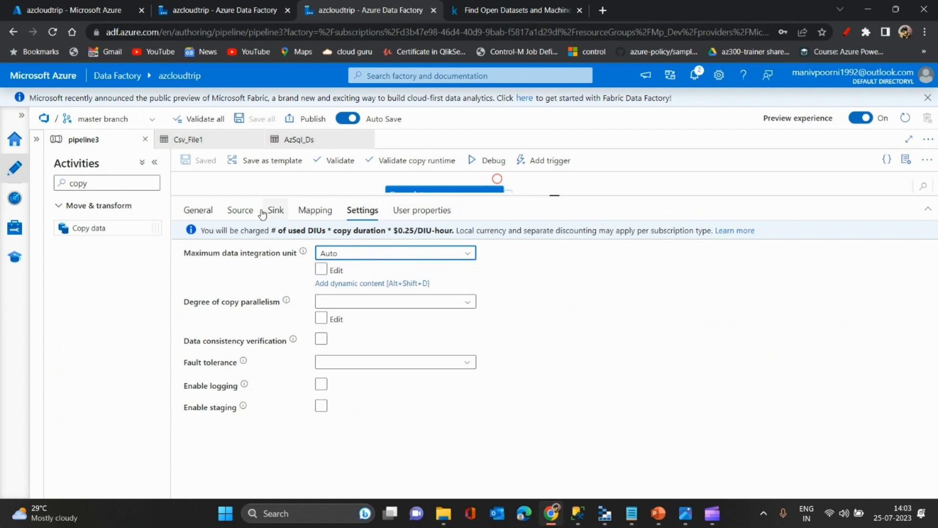
- Check the blob container name in Azure Storage Explorer and set the copy source's SourceContainer_DS_Param to source
{"action": "left_click", "coordinate": [240, 210]}
{"action": "left_click", "coordinate": [273, 212]}
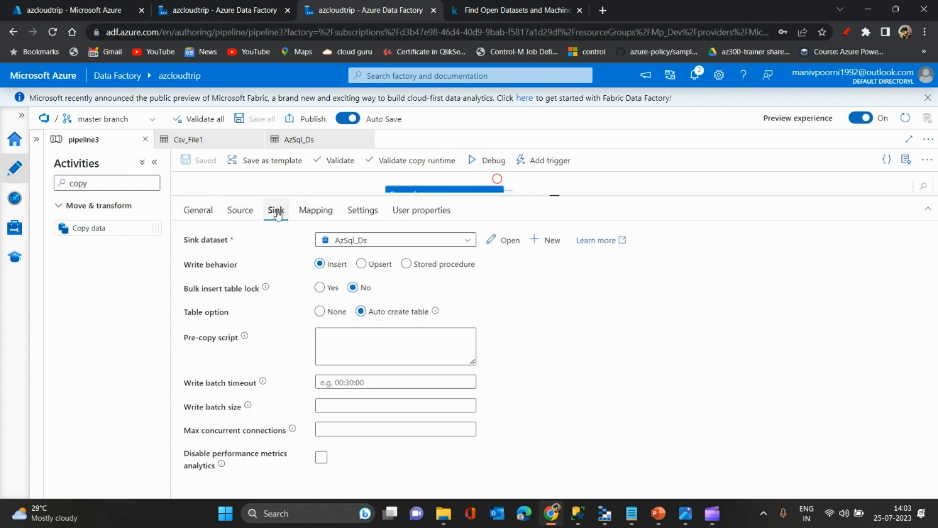
{"action": "left_click", "coordinate": [241, 213]}
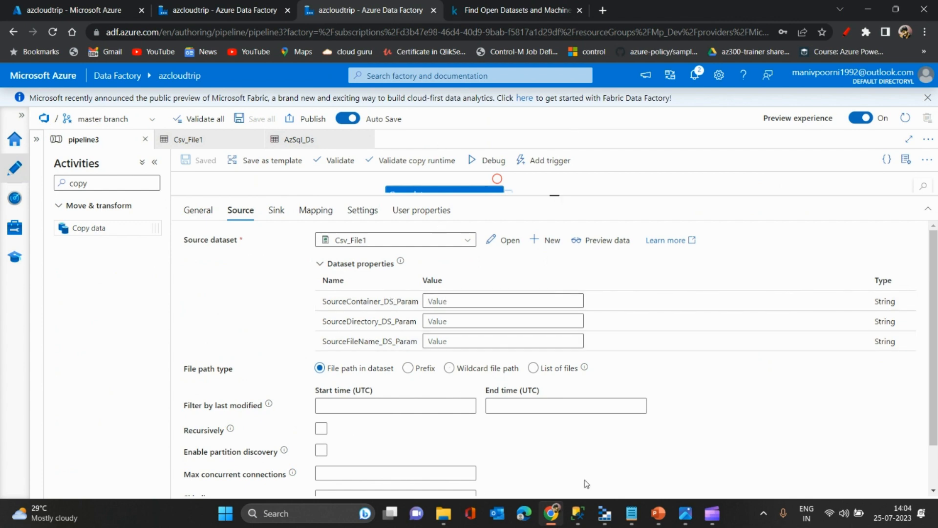
{"action": "left_click", "coordinate": [605, 513]}
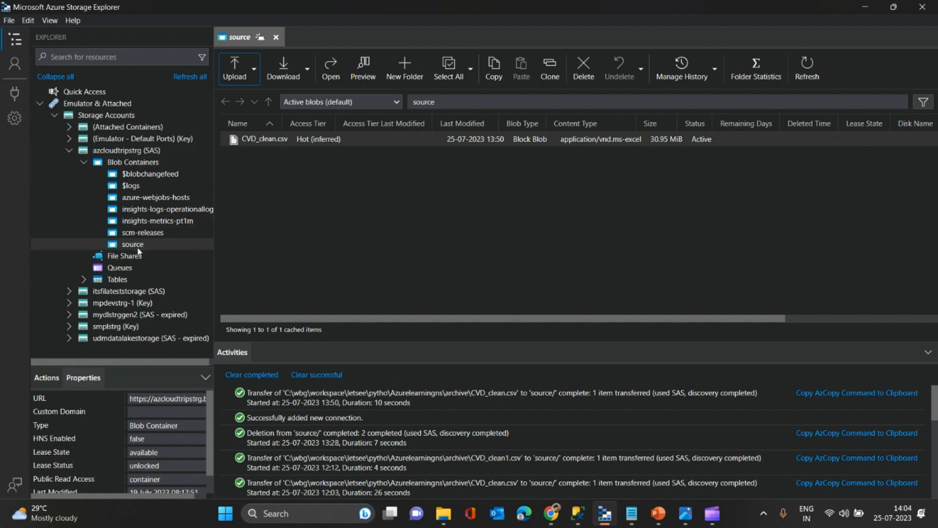
{"action": "key", "text": "alt+Tab"}
{"action": "left_click", "coordinate": [444, 302]}
{"action": "type", "text": "sou"}
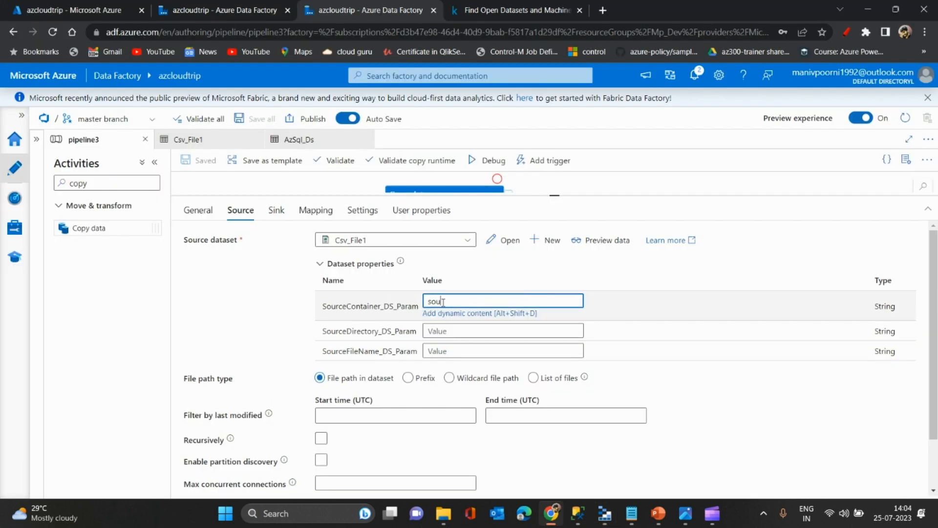
{"action": "type", "text": "rce"}
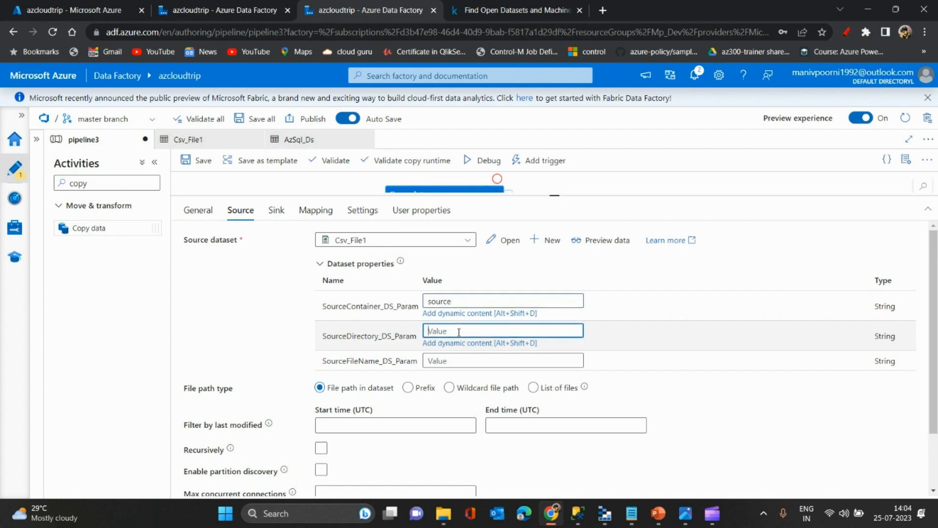
{"action": "left_click", "coordinate": [459, 332]}
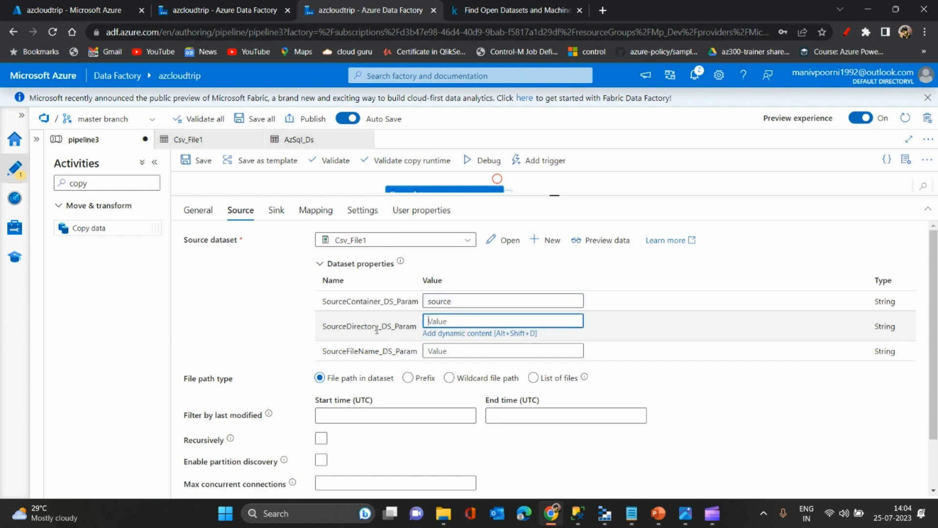
{"action": "key", "text": "alt+Tab"}
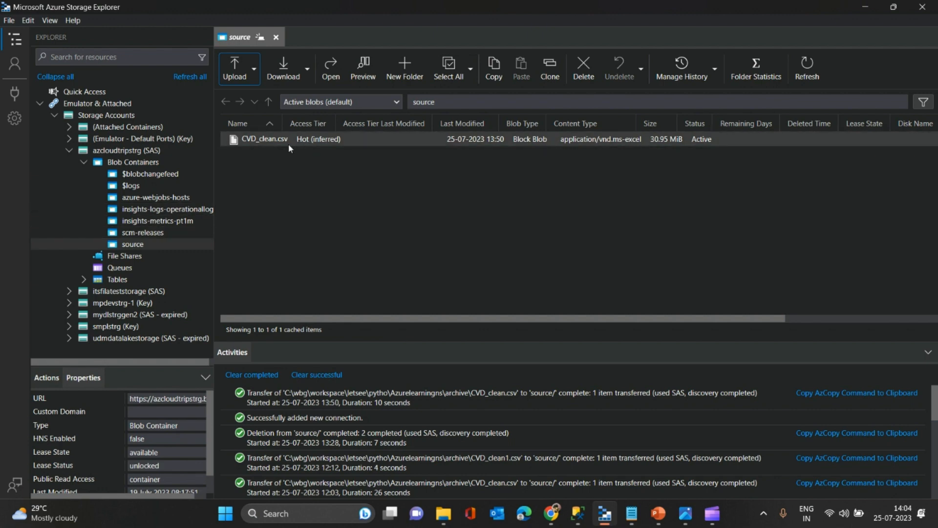
{"action": "key", "text": "alt+Tab"}
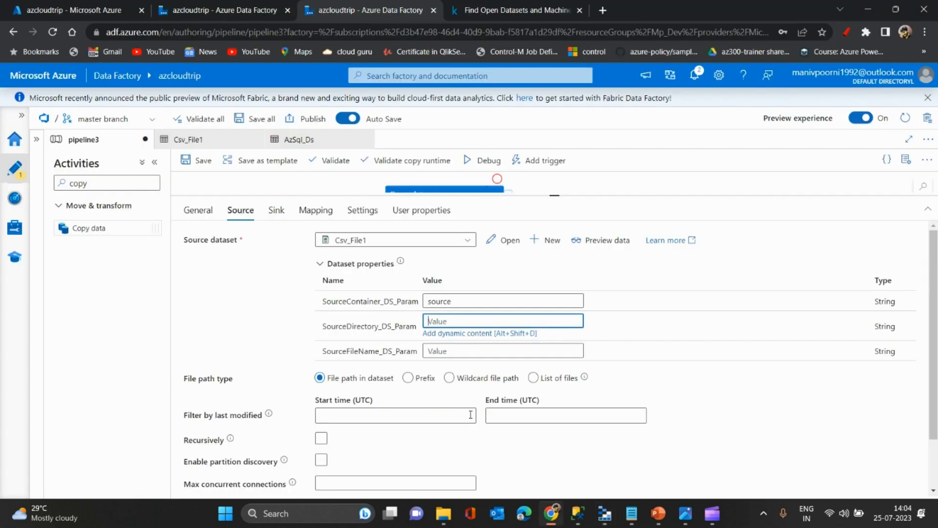
{"action": "left_click", "coordinate": [479, 333]}
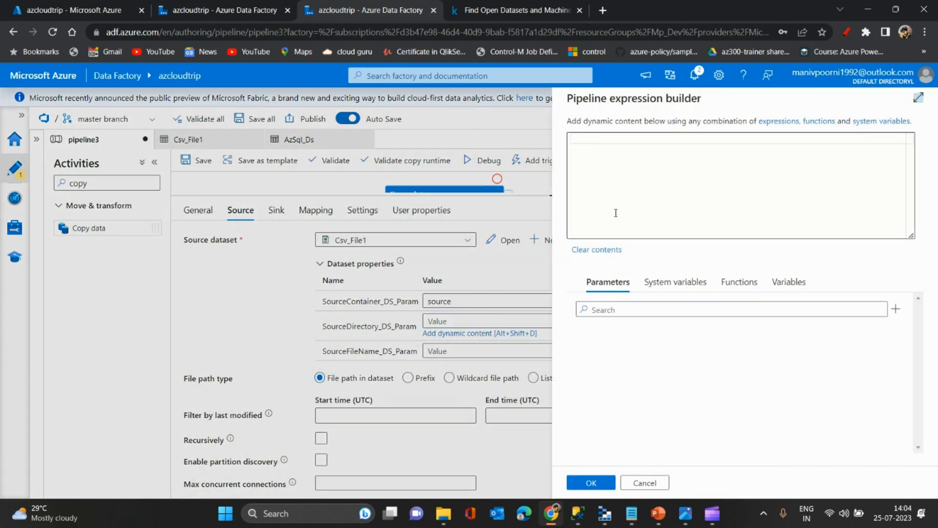
{"action": "left_click", "coordinate": [628, 166]}
{"action": "type", "text": "@c"}
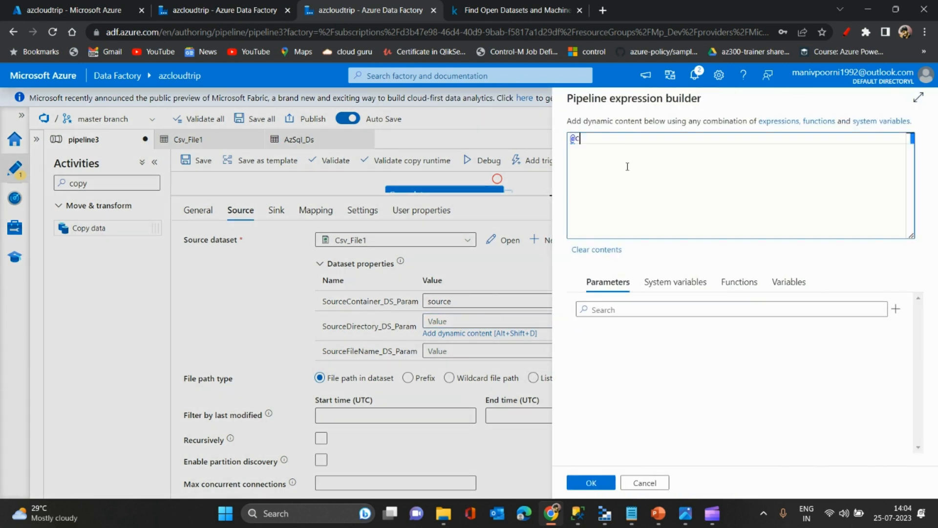
{"action": "type", "text": "oal"}
{"action": "key", "text": "Return"}
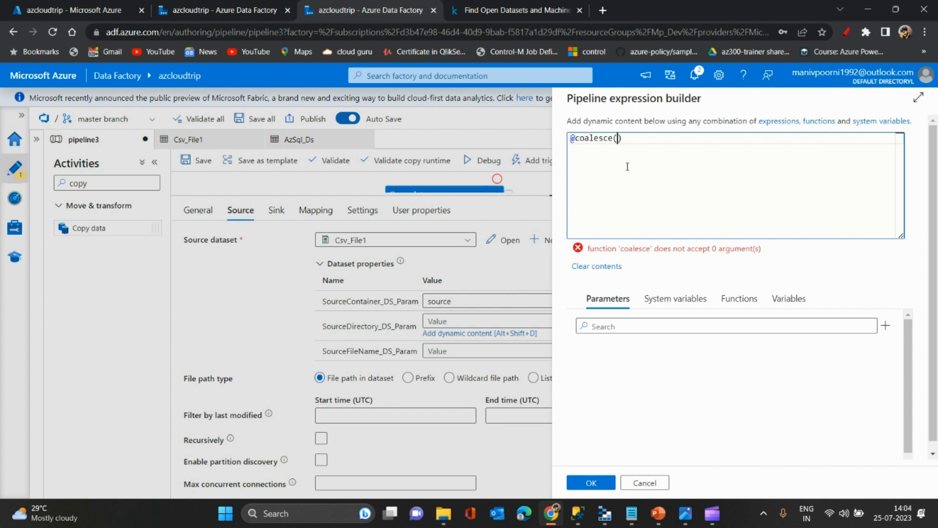
{"action": "type", "text": "null"}
{"action": "left_click", "coordinate": [590, 482]}
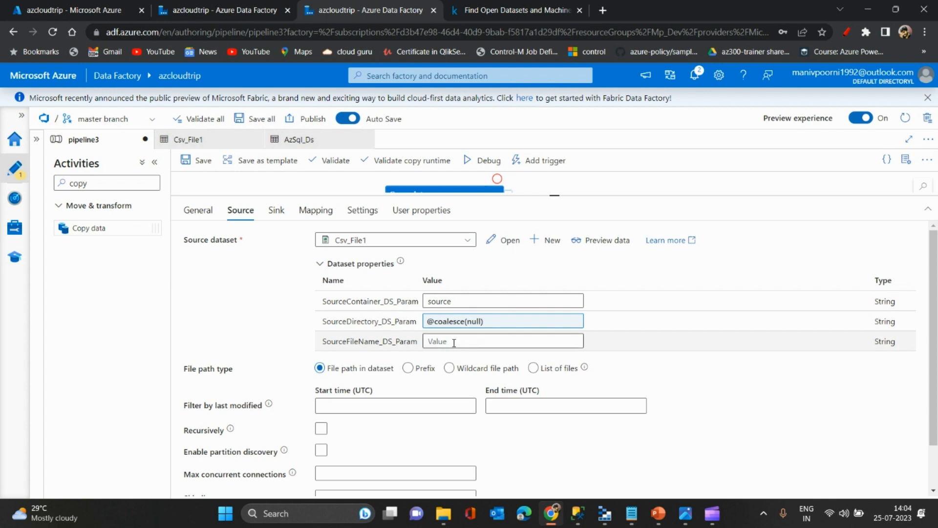
- Set the copy source's SourceFileName_DS_Param to CVD_clean.csv, checking the file name against the blob in Azure Storage Explorer
{"action": "left_click", "coordinate": [454, 343]}
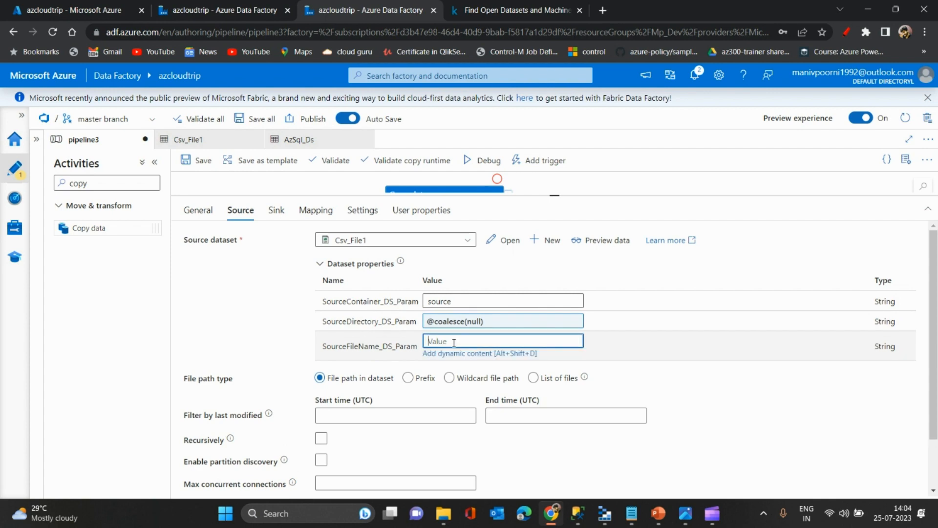
{"action": "key", "text": "alt+Tab"}
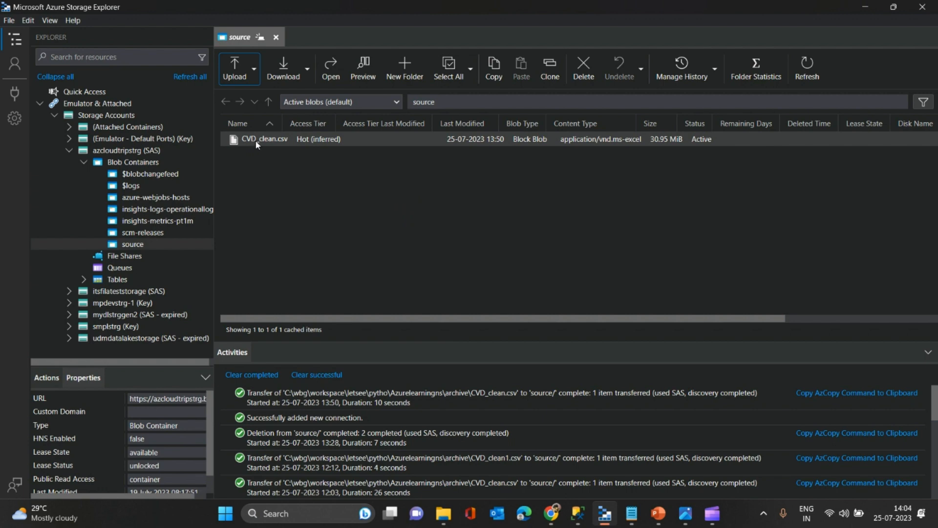
{"action": "key", "text": "alt+Tab"}
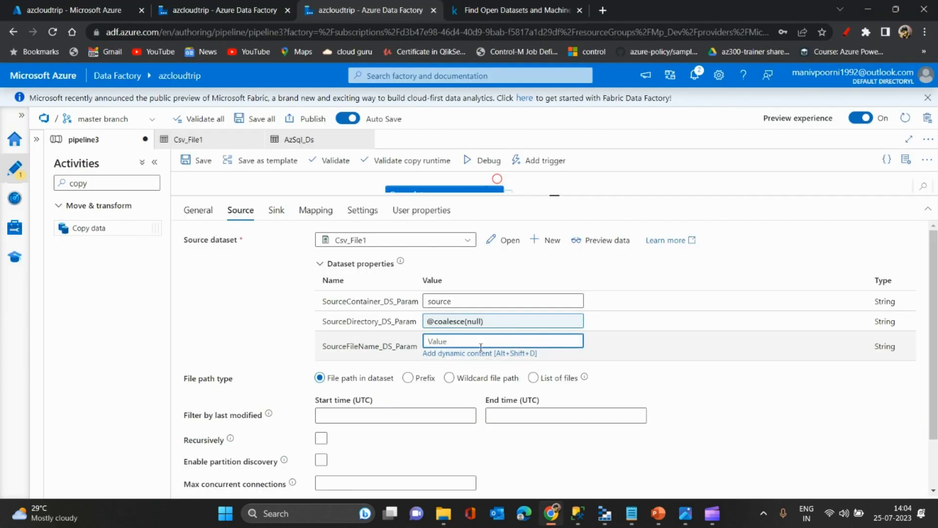
{"action": "left_click", "coordinate": [467, 353]}
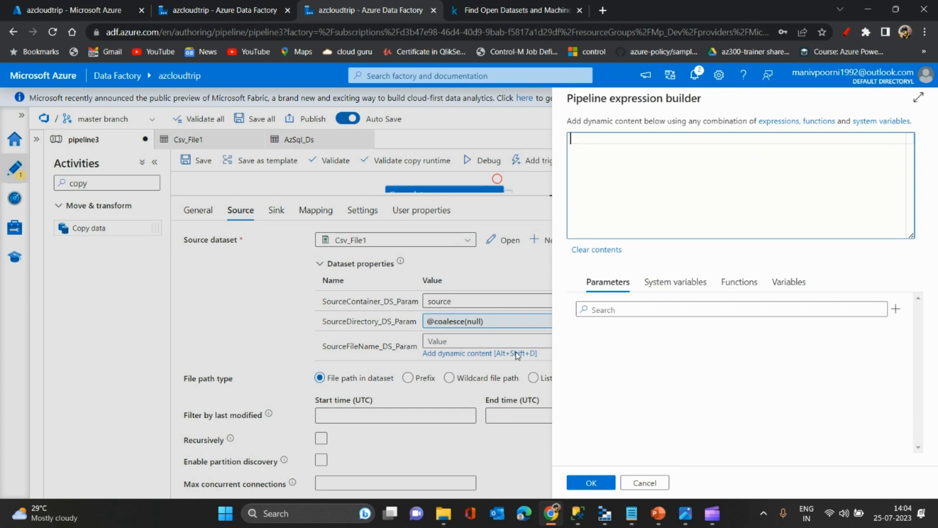
{"action": "left_click", "coordinate": [645, 483]}
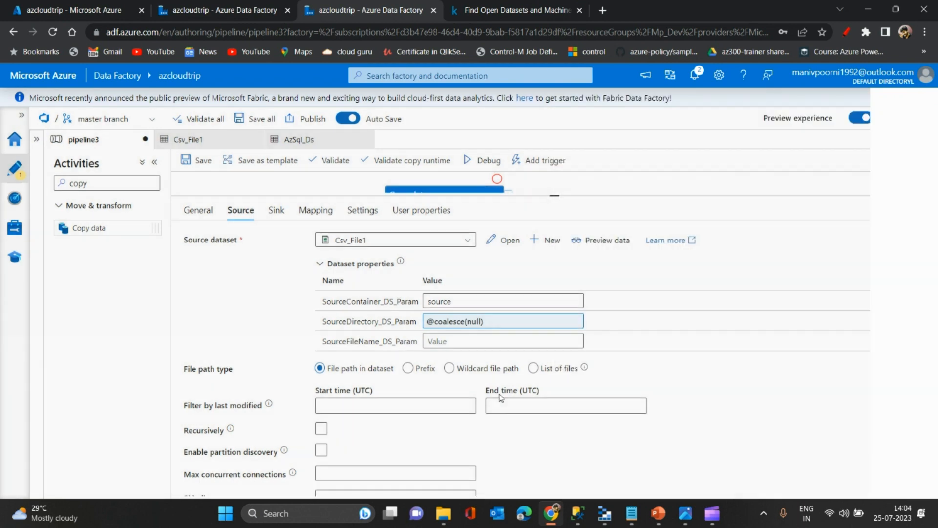
{"action": "left_click", "coordinate": [457, 342]}
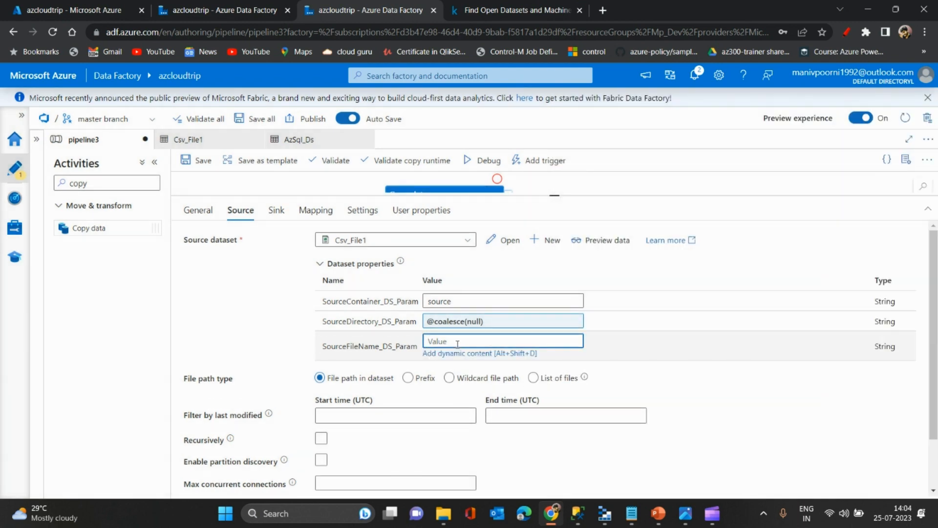
{"action": "key", "text": "Caps_Lock"}
{"action": "type", "text": "CVD_C"}
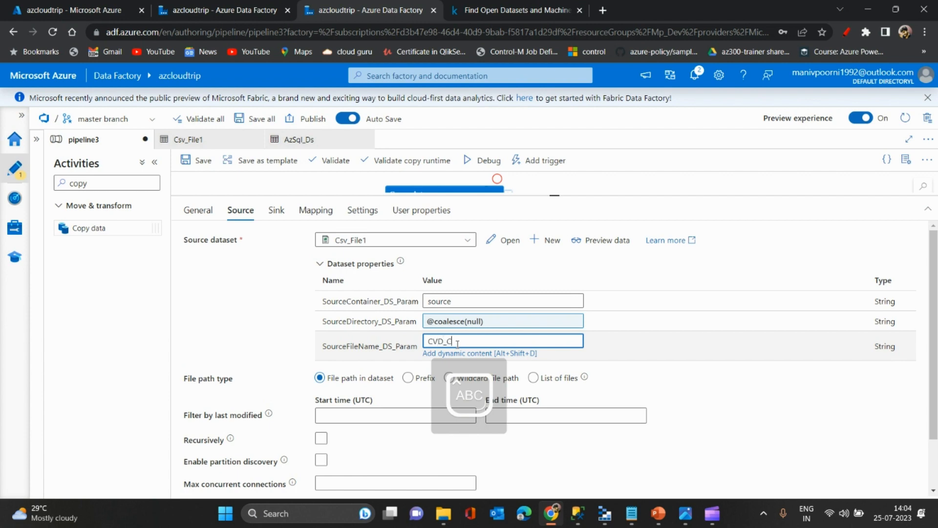
{"action": "key", "text": "Caps_Lock"}
{"action": "type", "text": "VD_clean.csv"}
{"action": "key", "text": "alt+Tab"}
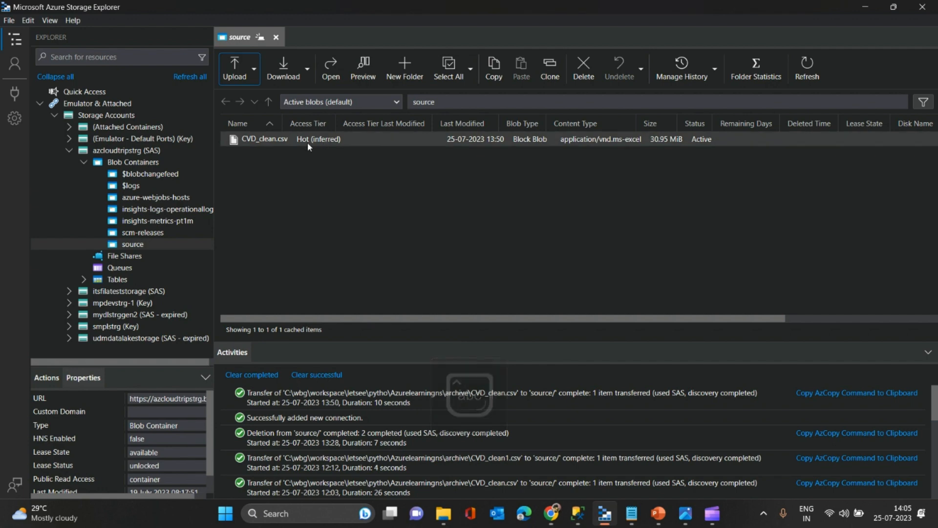
{"action": "key", "text": "alt+Tab"}
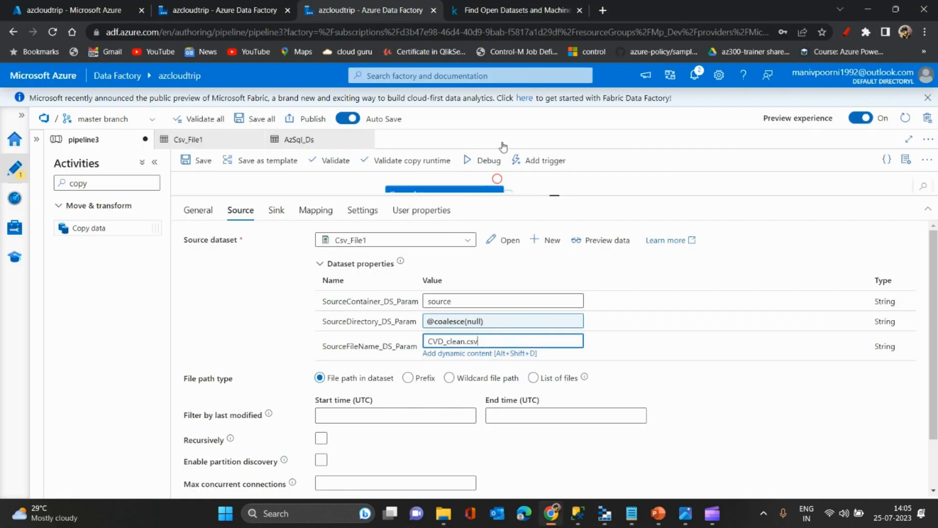
- Enlarge the pipeline canvas, deselect the copy activity, validate pipeline3 and dismiss the validation output
{"action": "left_click_drag", "start_coordinate": [521, 193], "coordinate": [418, 239]}
{"action": "left_click", "coordinate": [279, 204]}
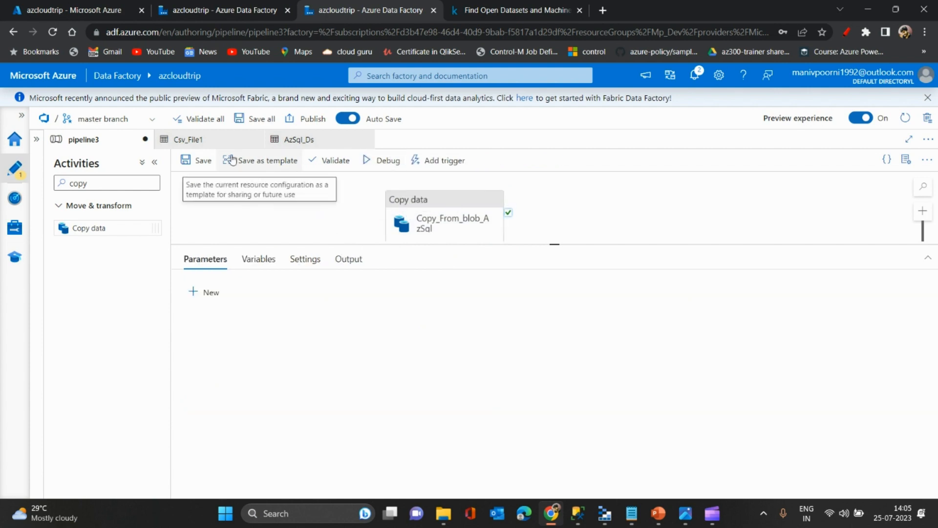
{"action": "left_click", "coordinate": [335, 161]}
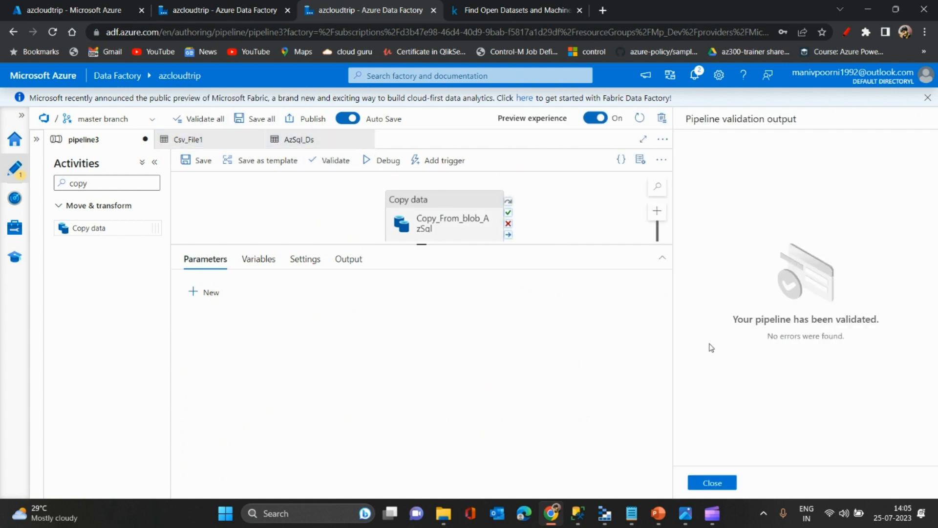
{"action": "left_click", "coordinate": [714, 484]}
- Start a debug run of pipeline3 and refresh its run status repeatedly
{"action": "left_click", "coordinate": [376, 167]}
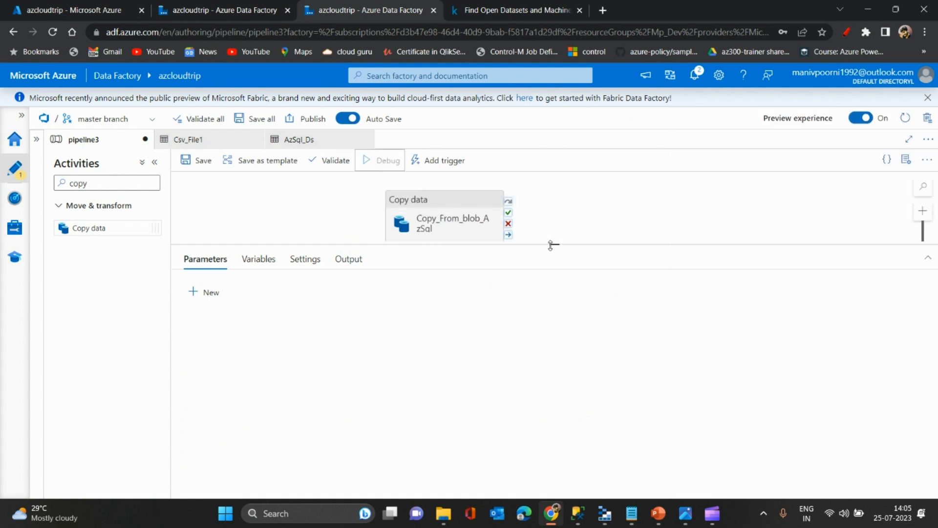
{"action": "left_click_drag", "start_coordinate": [552, 245], "coordinate": [551, 221]}
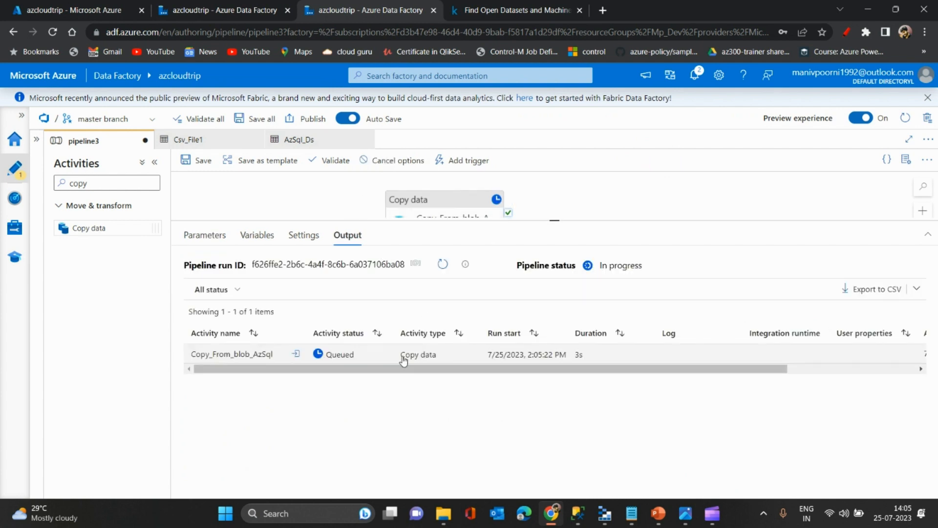
{"action": "left_click", "coordinate": [443, 267]}
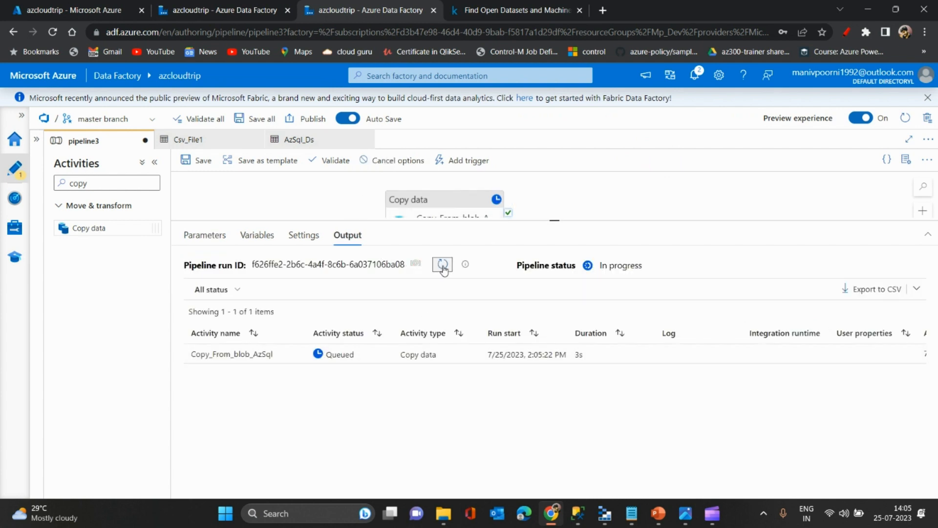
{"action": "left_click", "coordinate": [443, 266]}
{"action": "left_click", "coordinate": [444, 267]}
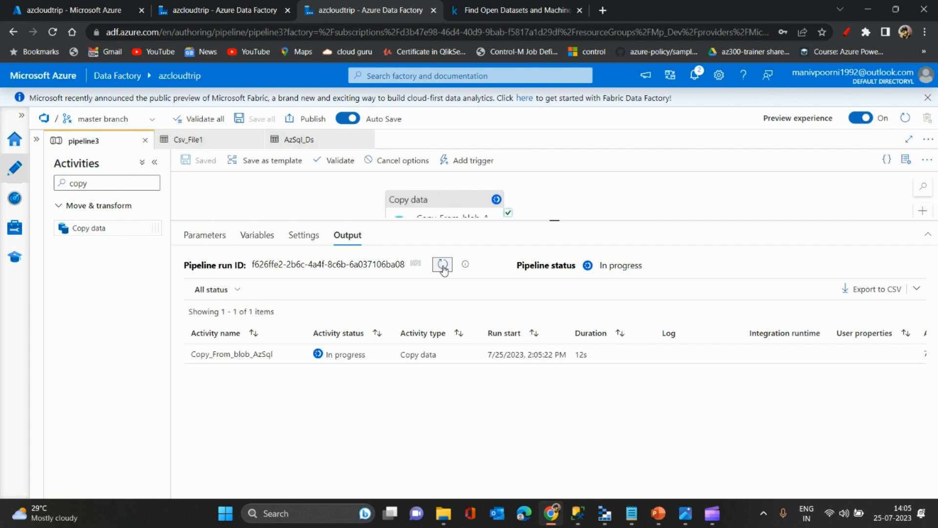
{"action": "left_click", "coordinate": [444, 267]}
{"action": "left_click", "coordinate": [443, 267]}
{"action": "left_click", "coordinate": [443, 267]}
- Collapse the Activities pane, adjust the output area's height and refresh the debug run's status again
{"action": "left_click_drag", "start_coordinate": [291, 223], "coordinate": [277, 242]}
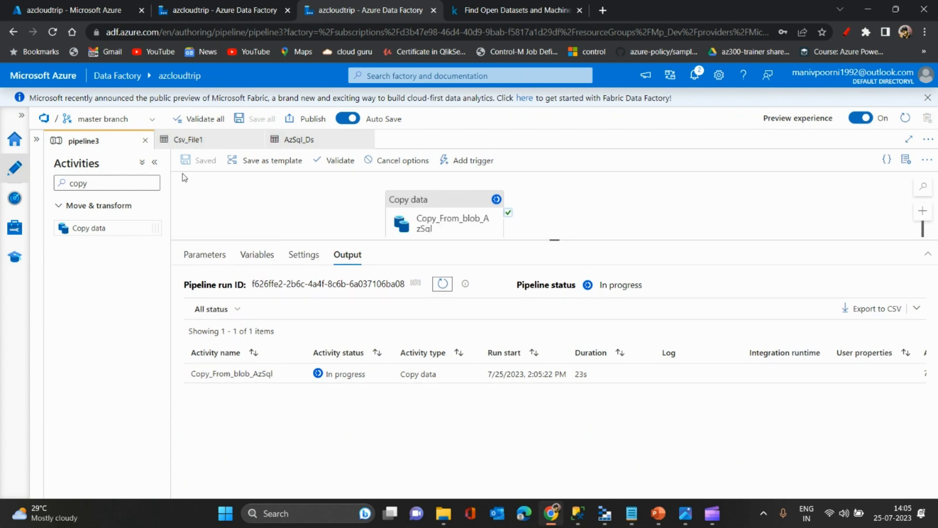
{"action": "left_click", "coordinate": [156, 165]}
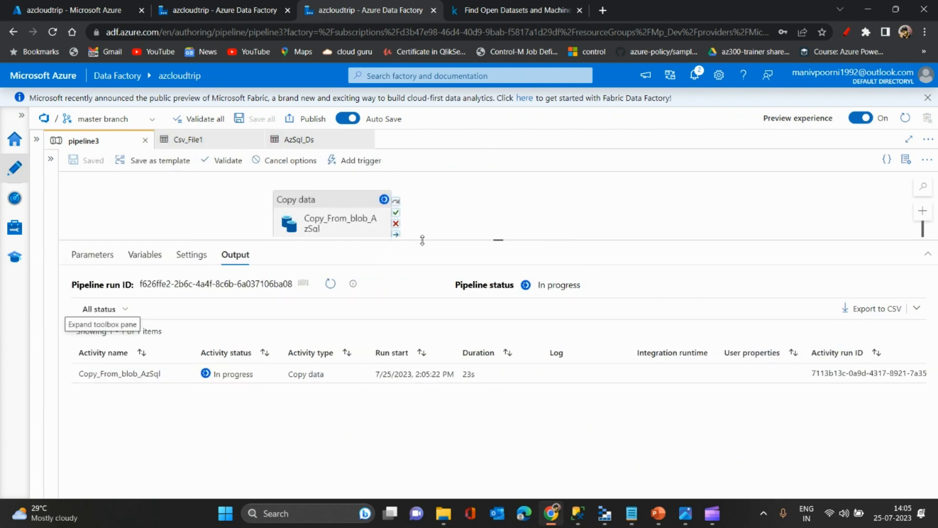
{"action": "left_click_drag", "start_coordinate": [423, 240], "coordinate": [423, 234]}
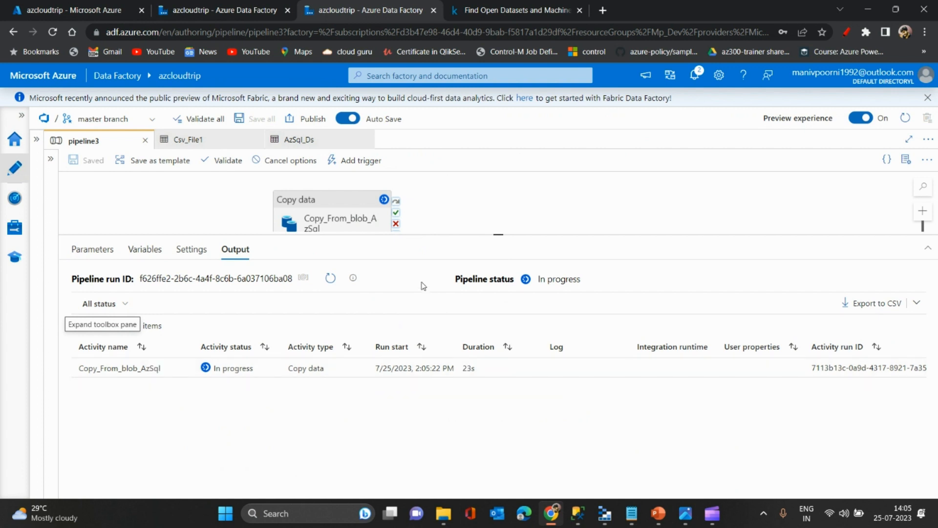
{"action": "left_click", "coordinate": [329, 279]}
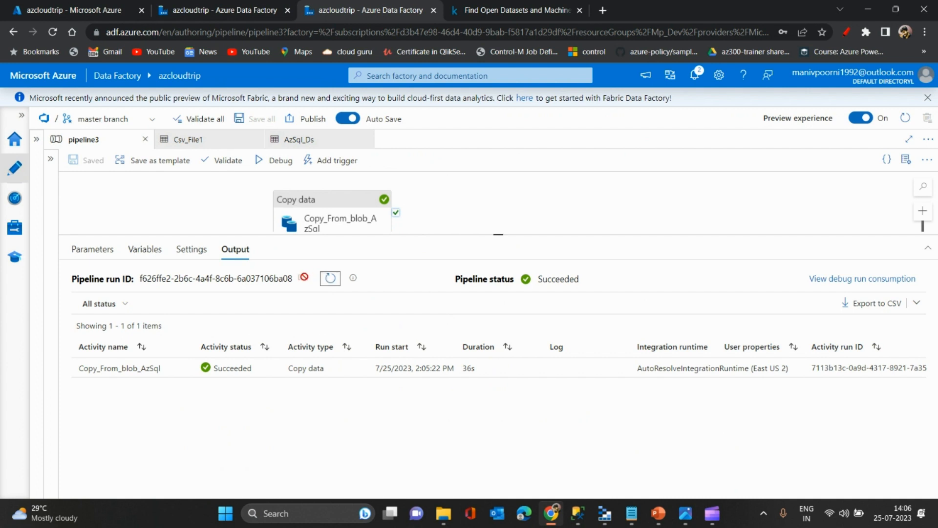
- Review the Copy_From_blob_AzSql activity's maximum data integration unit choices and return to the pipeline's run output
{"action": "left_click", "coordinate": [354, 207]}
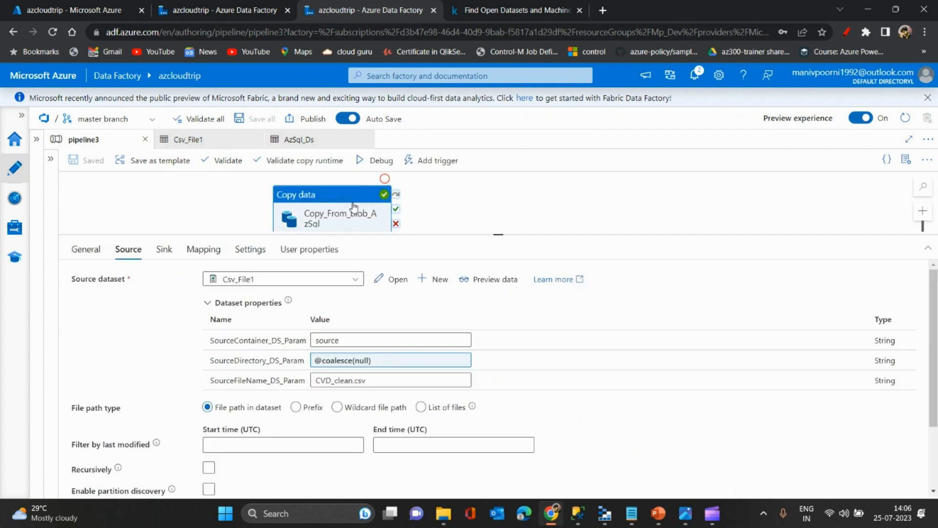
{"action": "left_click", "coordinate": [249, 251]}
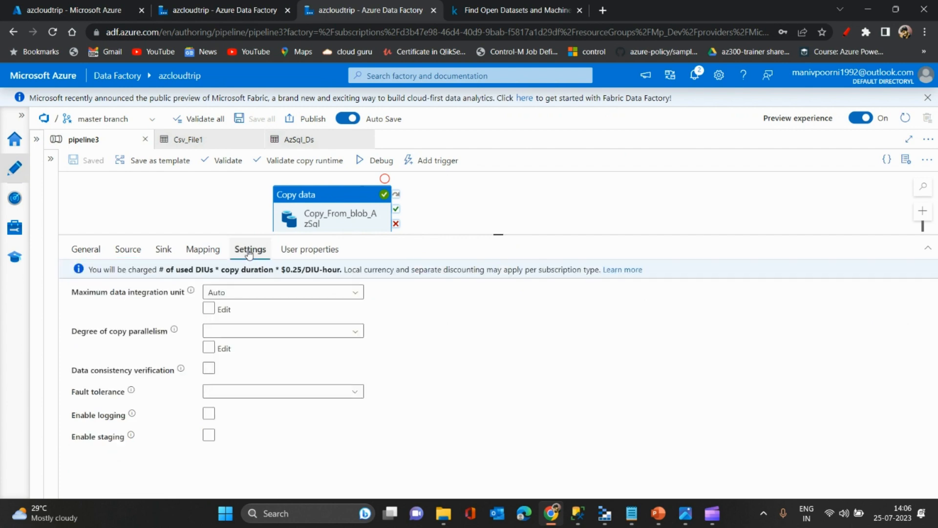
{"action": "left_click", "coordinate": [250, 292]}
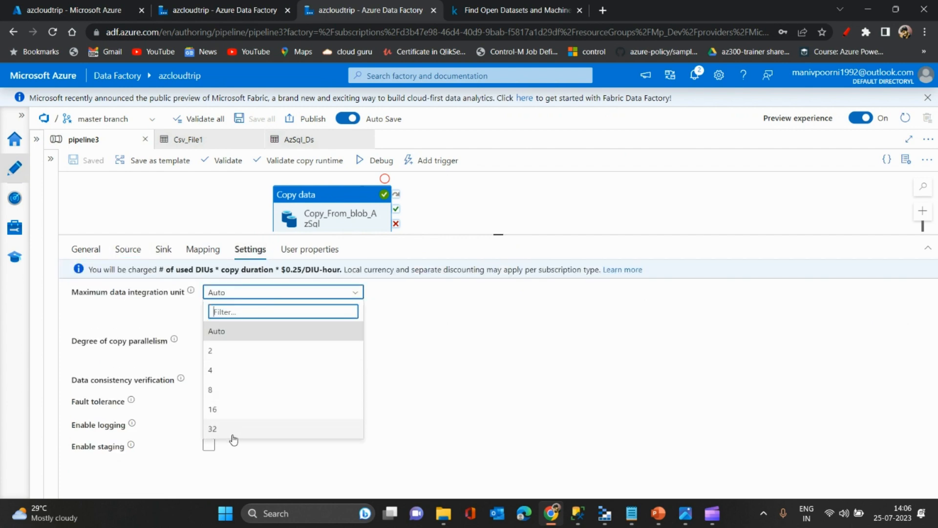
{"action": "left_click", "coordinate": [227, 216]}
{"action": "left_click", "coordinate": [227, 216]}
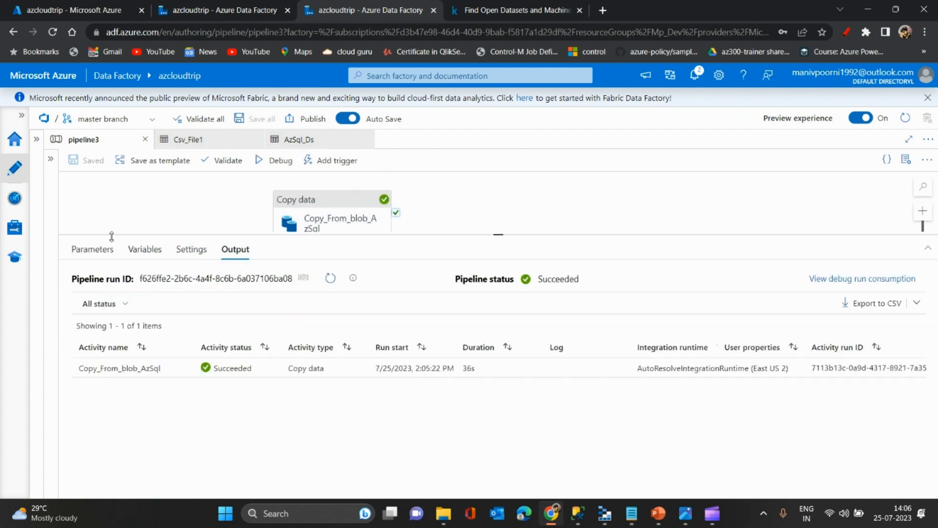
- Enlarge the run output area and examine the pipeline run ID and the Copy_From_blob_AzSql activity's run entry
{"action": "mouse_move", "coordinate": [183, 369]}
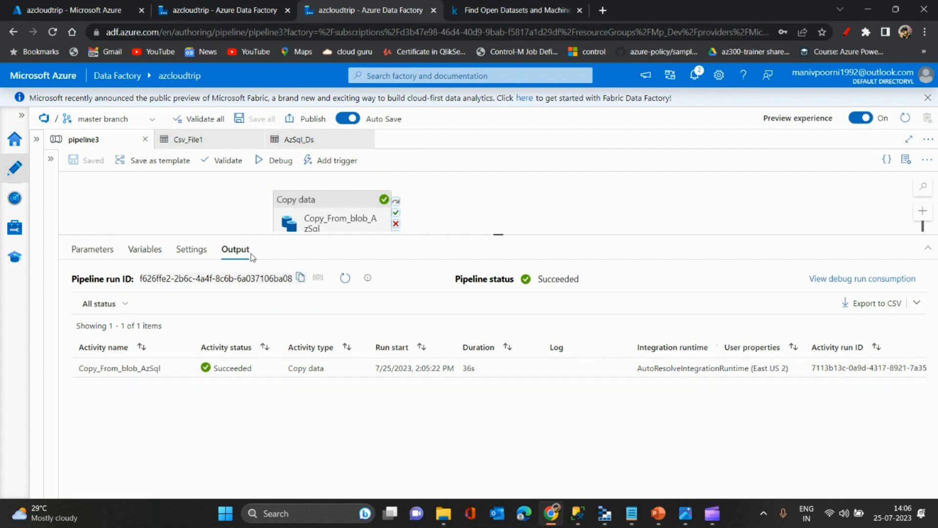
{"action": "left_click_drag", "start_coordinate": [338, 232], "coordinate": [337, 213]}
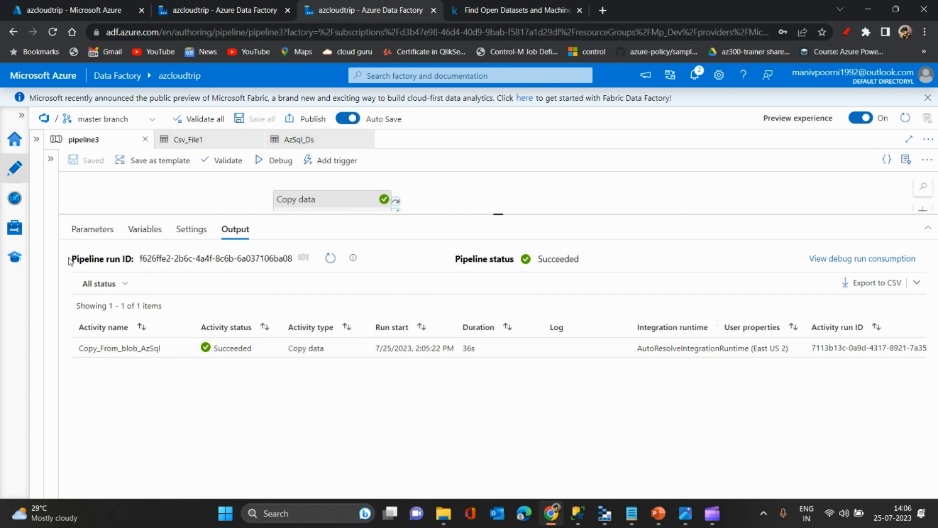
{"action": "left_click_drag", "start_coordinate": [69, 262], "coordinate": [138, 269]}
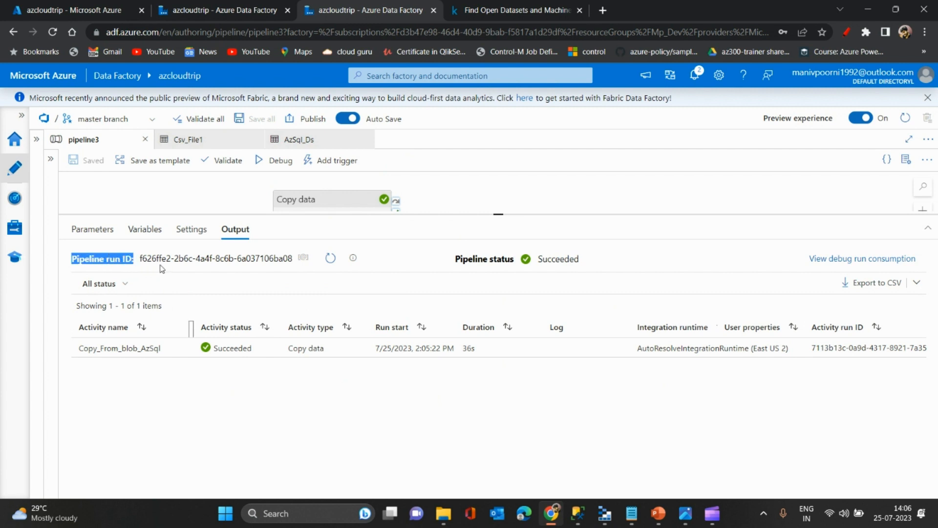
{"action": "left_click", "coordinate": [219, 274]}
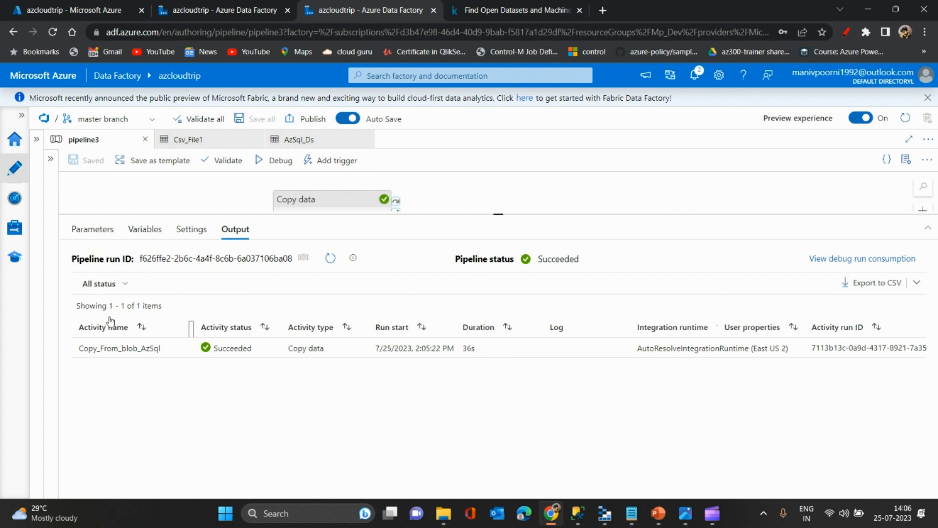
{"action": "mouse_move", "coordinate": [130, 355]}
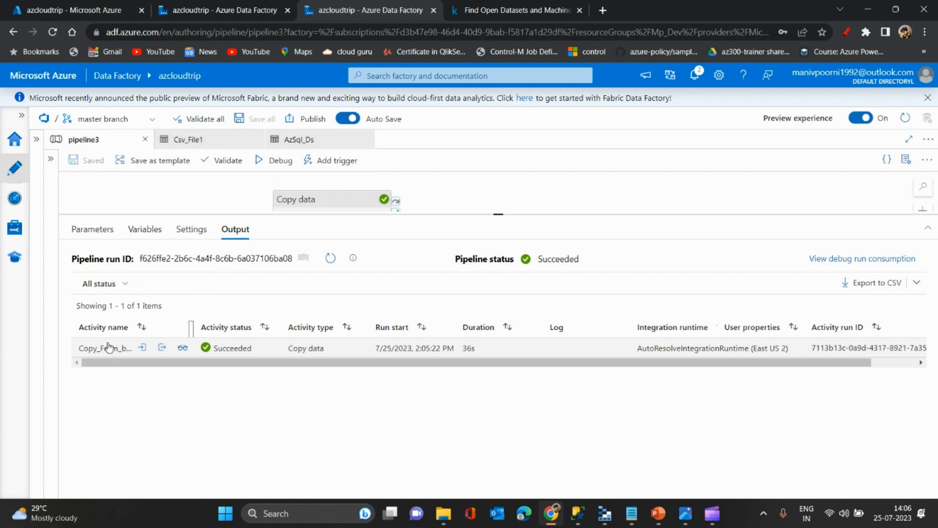
- Open the Copy_From_blob_AzSql run's input in full view, examine its source settings, sink write behavior and table option, and close it
{"action": "left_click", "coordinate": [143, 348]}
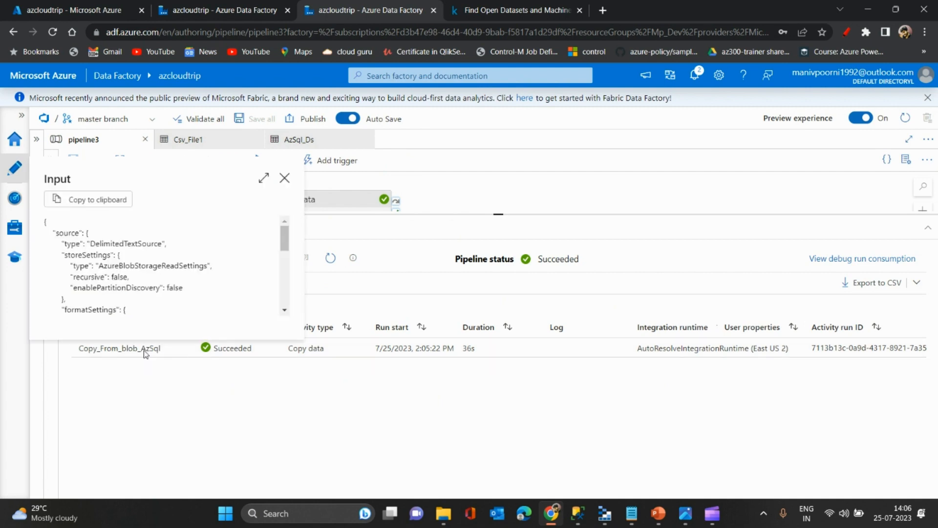
{"action": "left_click", "coordinate": [264, 179]}
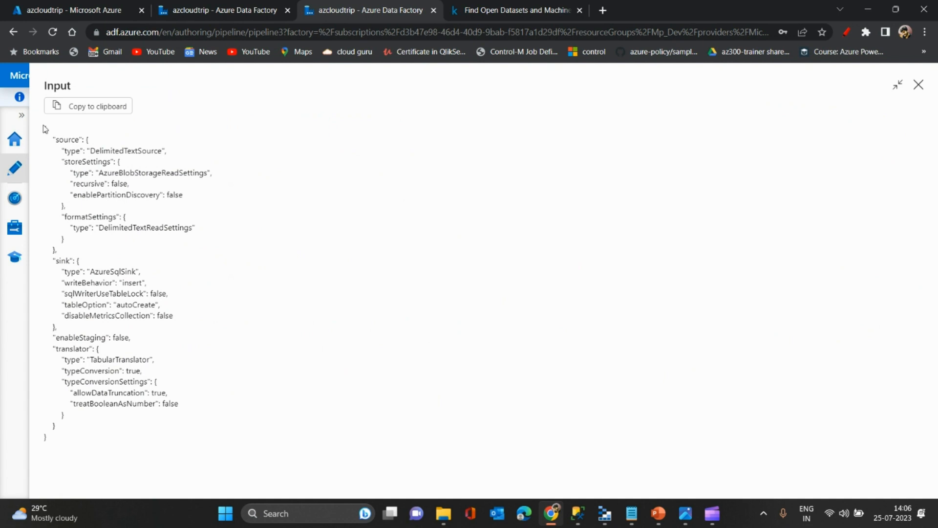
{"action": "left_click_drag", "start_coordinate": [45, 128], "coordinate": [67, 446]}
{"action": "left_click", "coordinate": [153, 211]}
{"action": "left_click_drag", "start_coordinate": [203, 229], "coordinate": [43, 142]}
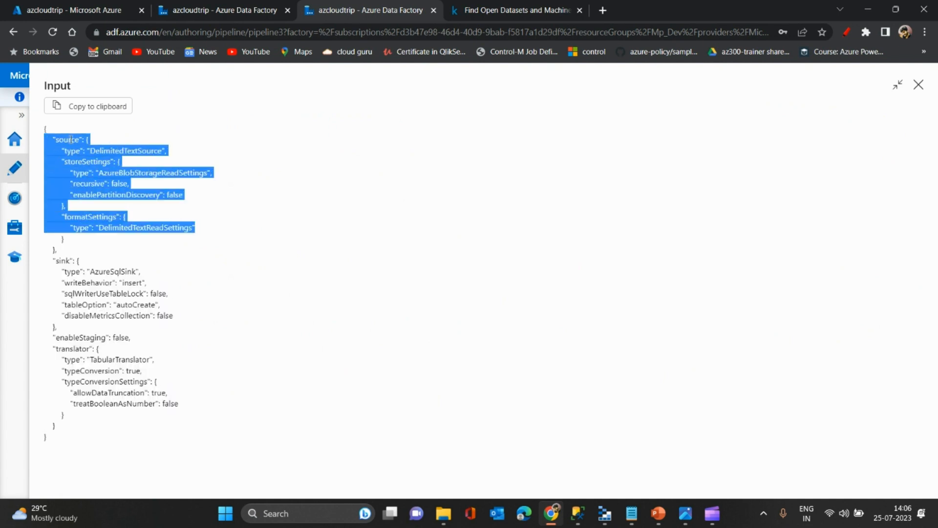
{"action": "left_click_drag", "start_coordinate": [50, 257], "coordinate": [174, 331]}
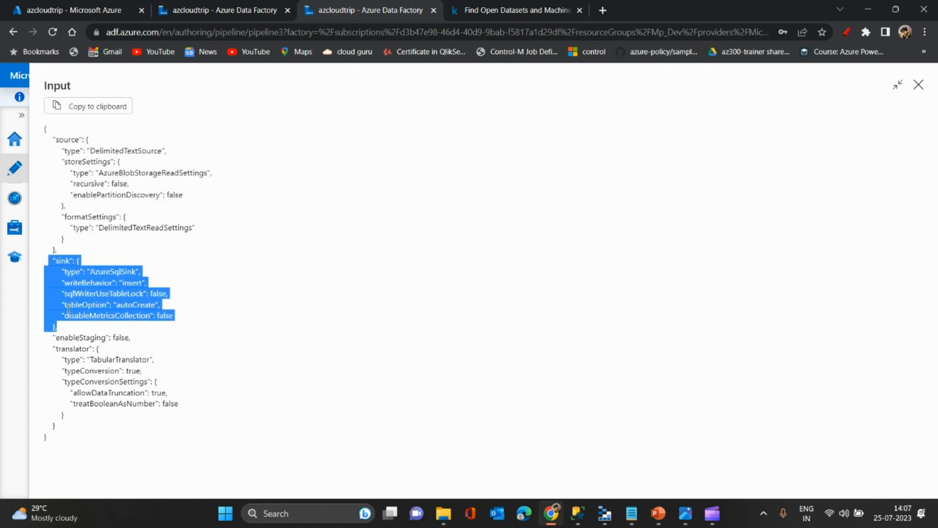
{"action": "left_click", "coordinate": [93, 308]}
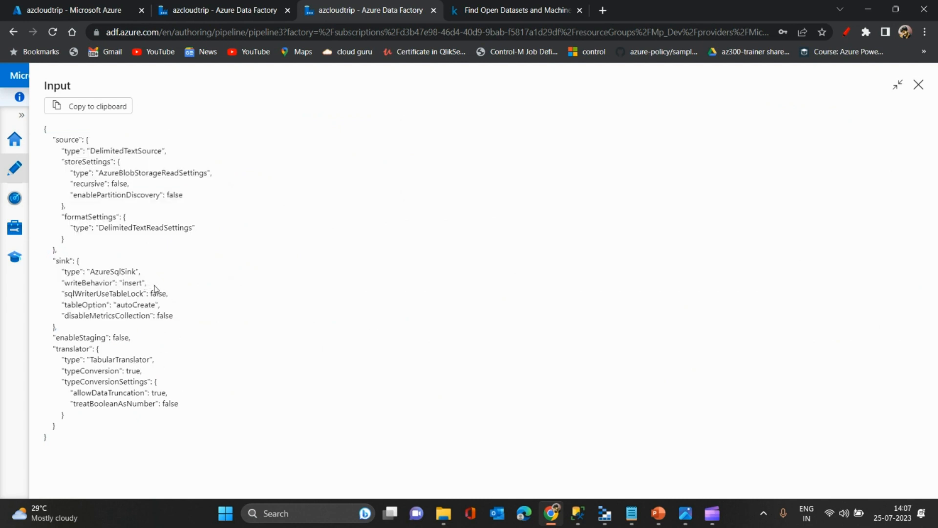
{"action": "left_click_drag", "start_coordinate": [147, 283], "coordinate": [62, 286]}
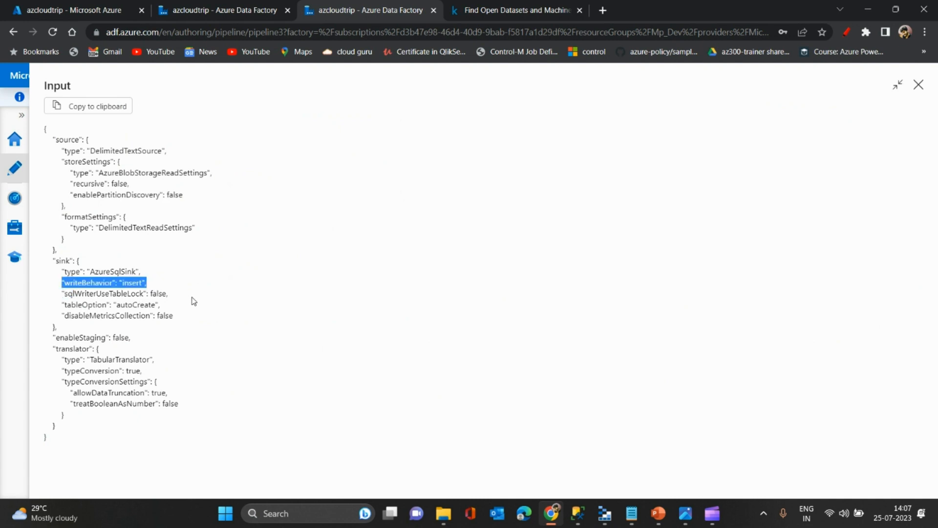
{"action": "left_click_drag", "start_coordinate": [178, 310], "coordinate": [56, 307]}
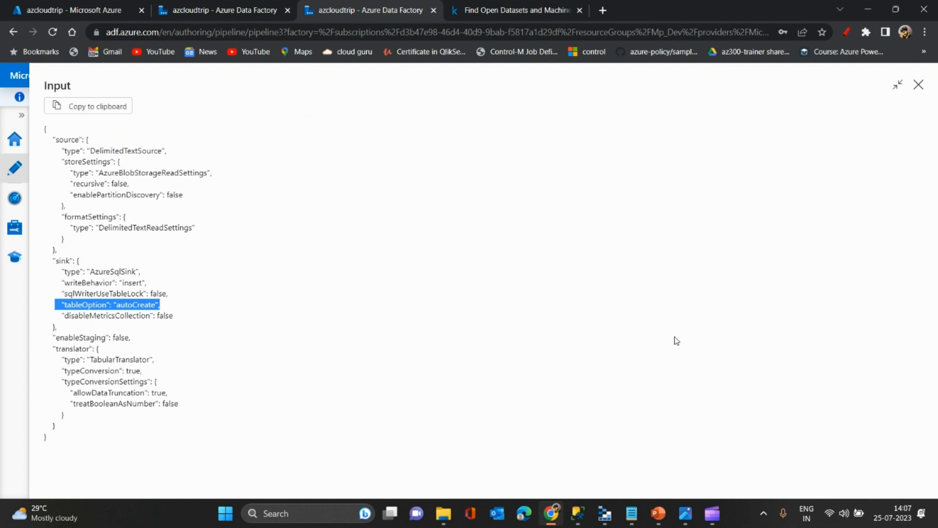
{"action": "left_click", "coordinate": [919, 85]}
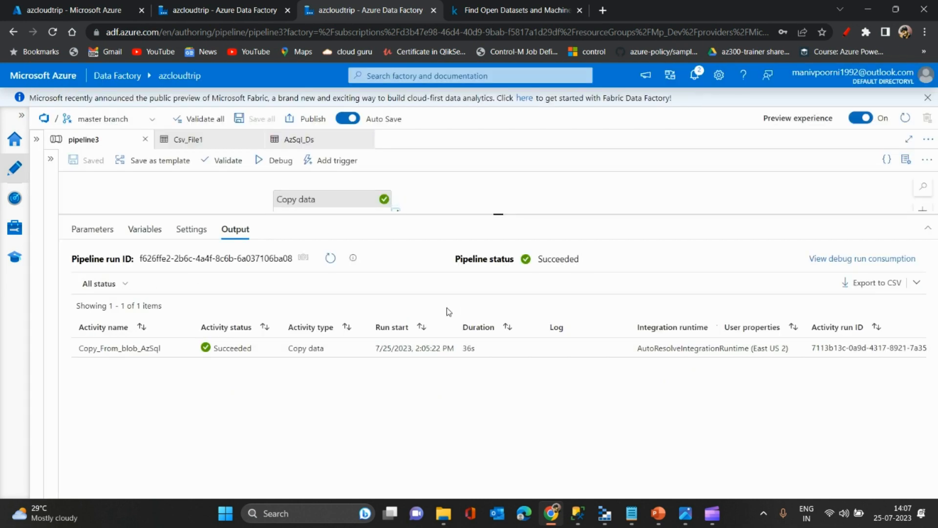
- Open the Copy_From_blob_AzSql run's output in full view and examine the data read and written, files read, row counts and copy duration
{"action": "left_click", "coordinate": [165, 348]}
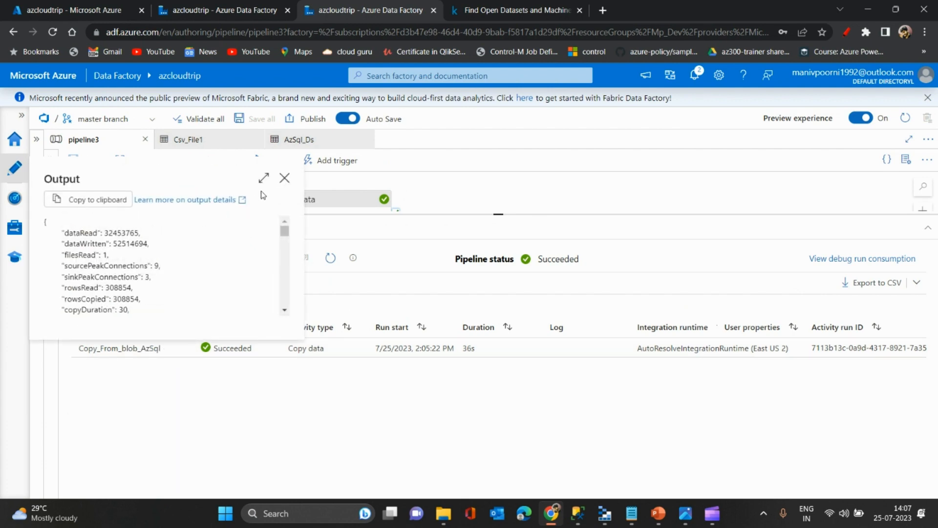
{"action": "left_click", "coordinate": [263, 178]}
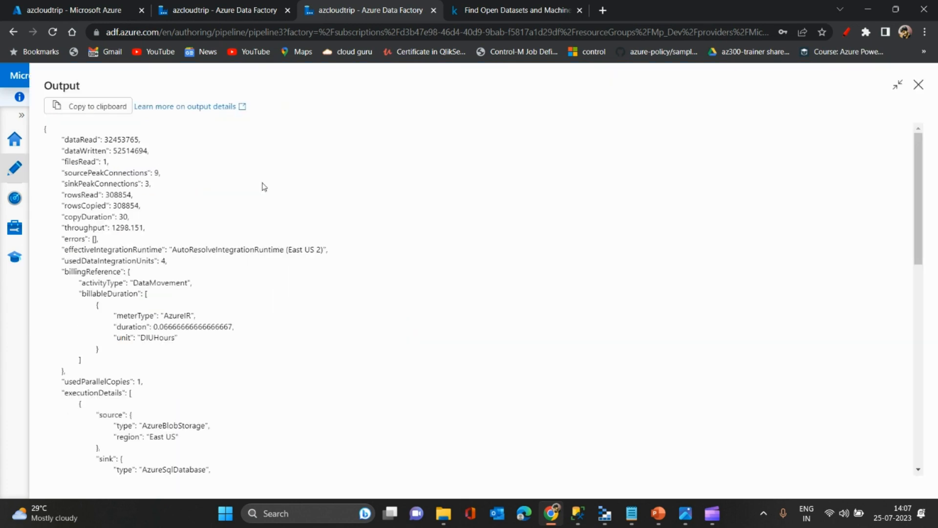
{"action": "double_click", "coordinate": [121, 138]}
{"action": "double_click", "coordinate": [126, 148]}
{"action": "left_click_drag", "start_coordinate": [109, 163], "coordinate": [99, 162]}
{"action": "double_click", "coordinate": [121, 195]}
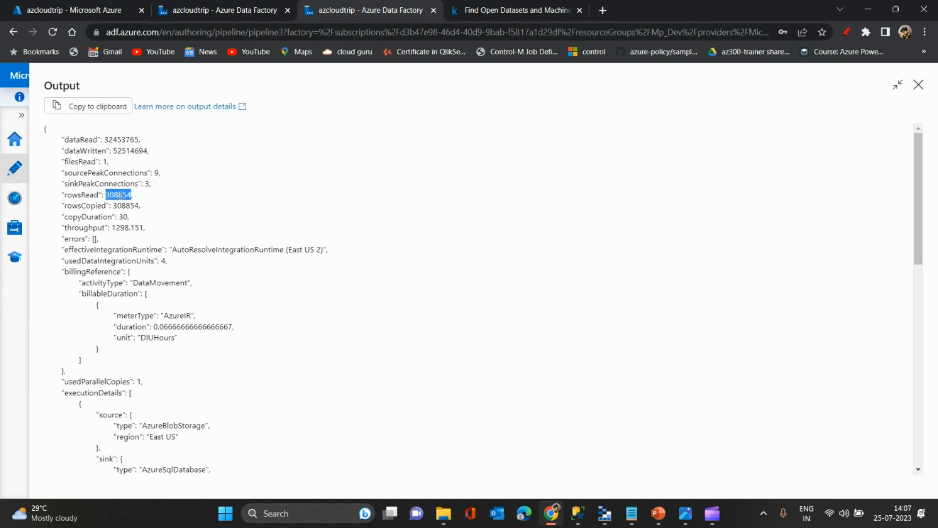
{"action": "double_click", "coordinate": [127, 205]}
{"action": "key", "text": "ctrl+c"}
{"action": "triple_click", "coordinate": [86, 216]}
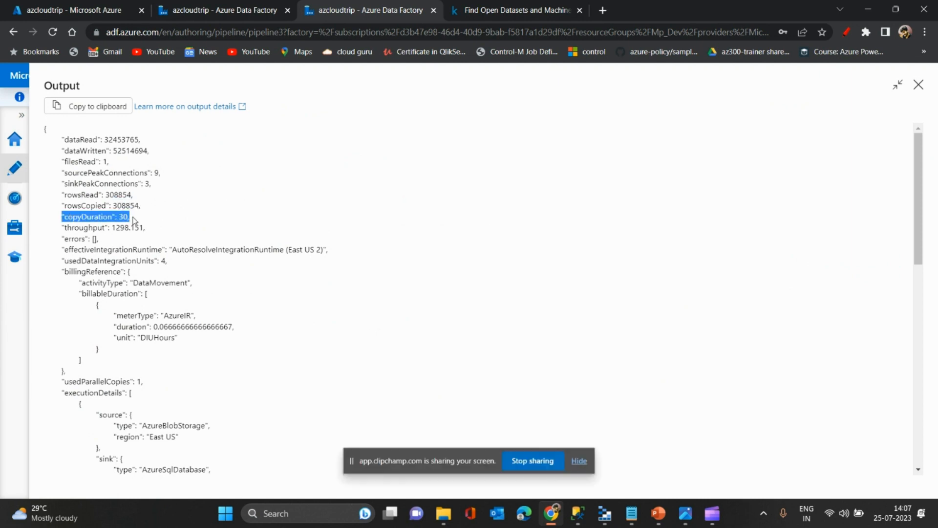
{"action": "left_click", "coordinate": [580, 462]}
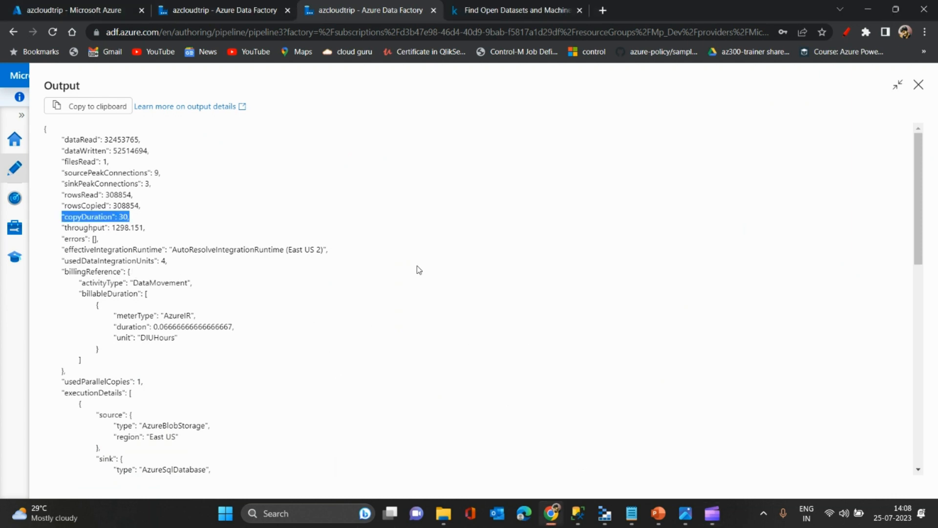
- Examine the used data integration units, billing reference and execution details in the run's output and close it
{"action": "left_click_drag", "start_coordinate": [337, 254], "coordinate": [59, 264]}
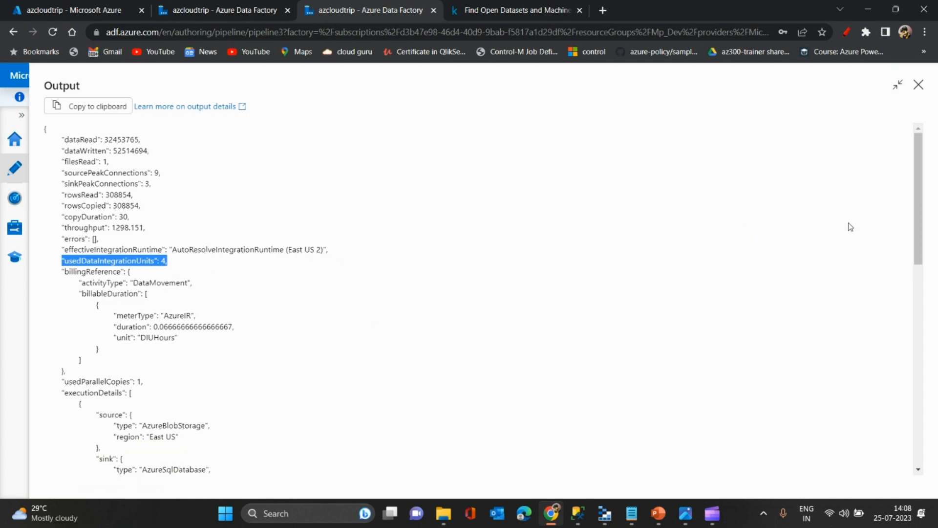
{"action": "left_click_drag", "start_coordinate": [919, 253], "coordinate": [918, 268]}
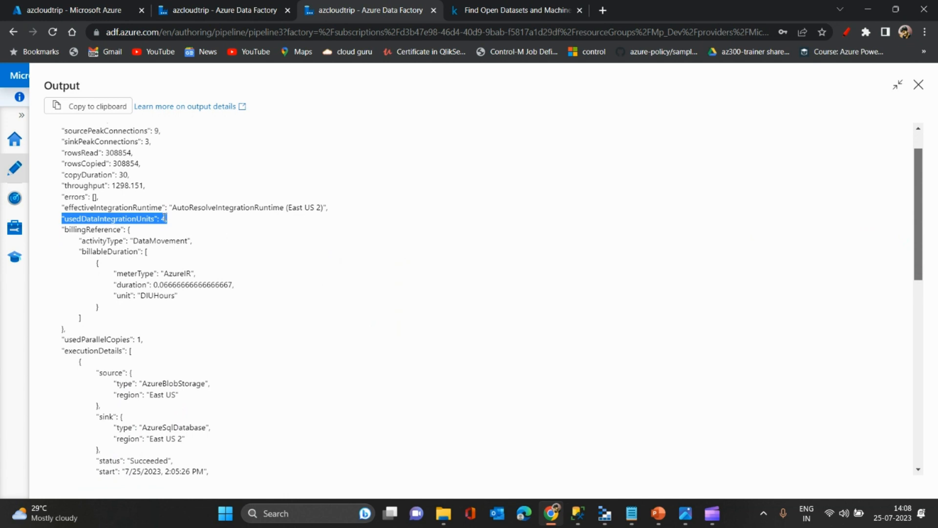
{"action": "scroll", "coordinate": [324, 192], "scroll_direction": "down", "scroll_amount": 1}
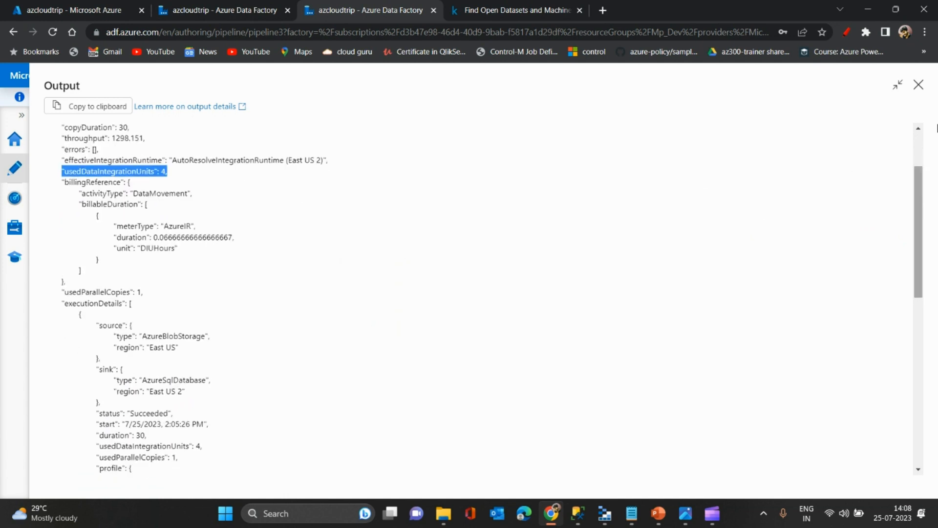
{"action": "left_click", "coordinate": [919, 85]}
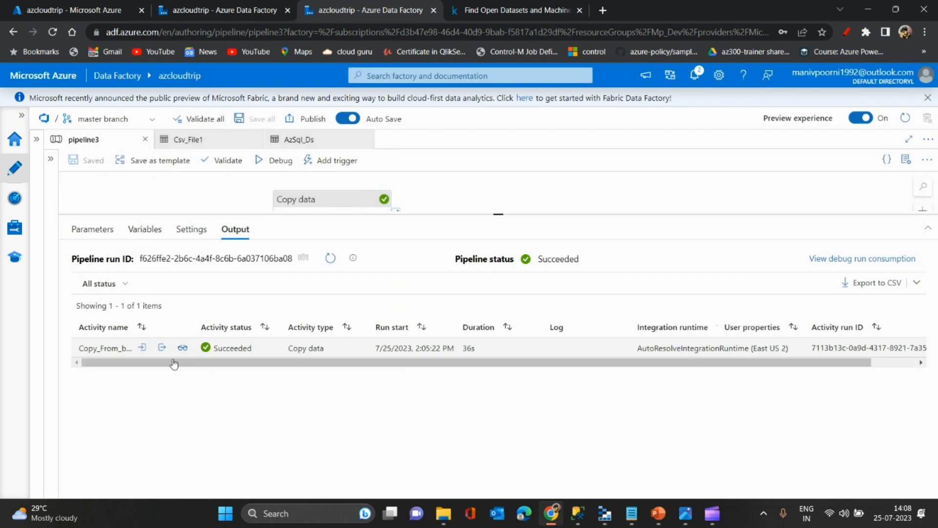
- Switch to SQL Server Management Studio, run the select query on dbo.Azcloudtripdemo, close Object Explorer to view the rows, and stop the query
{"action": "left_click", "coordinate": [578, 513]}
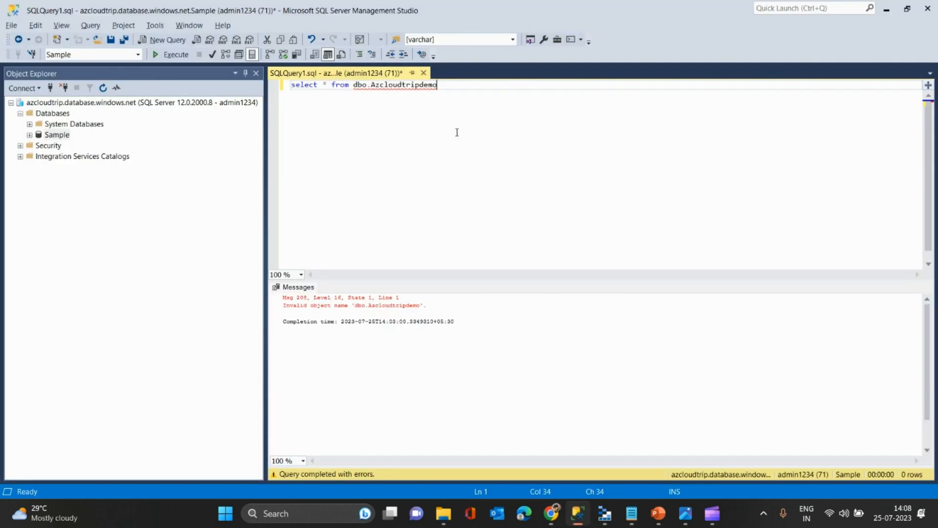
{"action": "key", "text": "F5"}
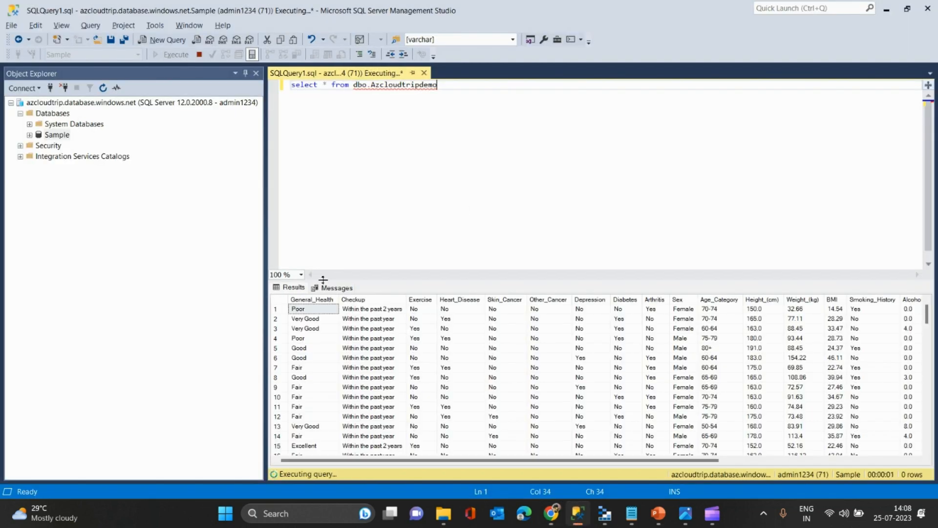
{"action": "left_click", "coordinate": [256, 74]}
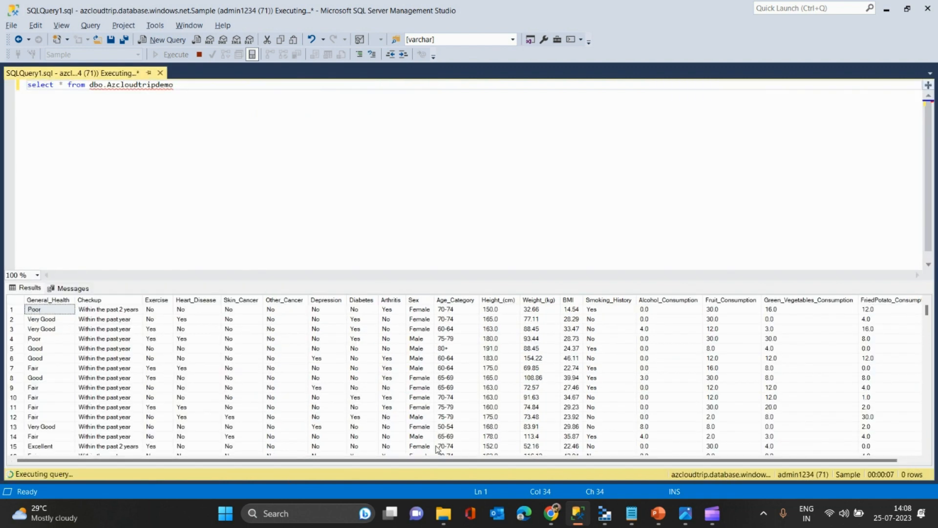
{"action": "left_click_drag", "start_coordinate": [509, 461], "coordinate": [685, 463]}
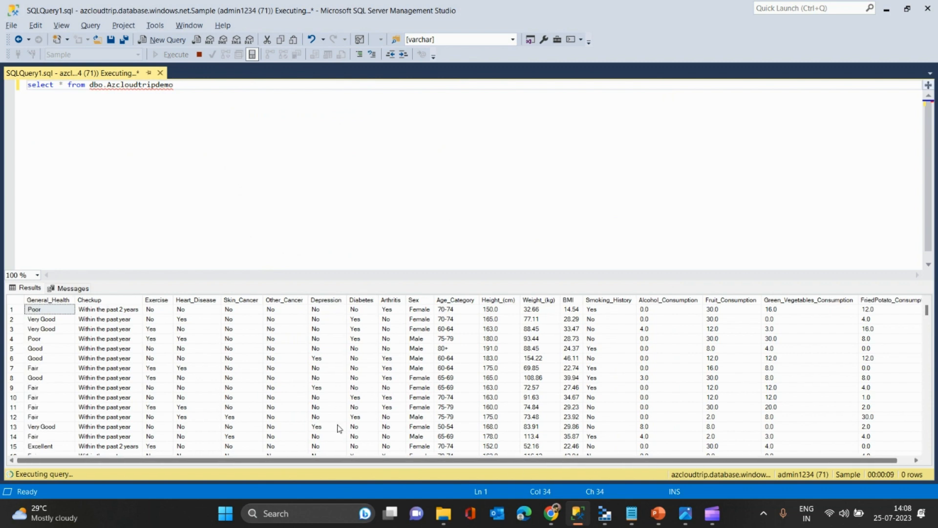
{"action": "left_click", "coordinate": [199, 55]}
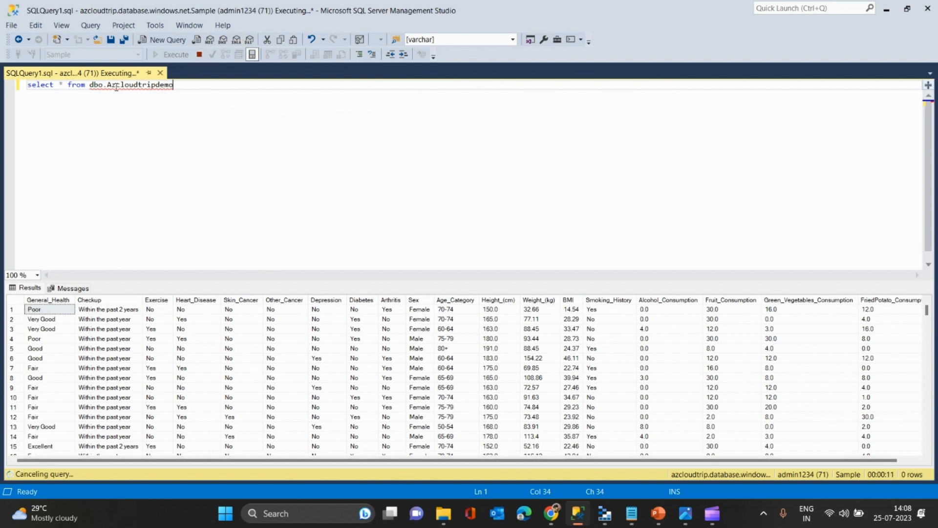
- Change the query to select count(*) from dbo.Azcloudtripdemo and execute it to get the table's row count
{"action": "key", "text": "BackSpace"}
{"action": "type", "text": "count(*)"}
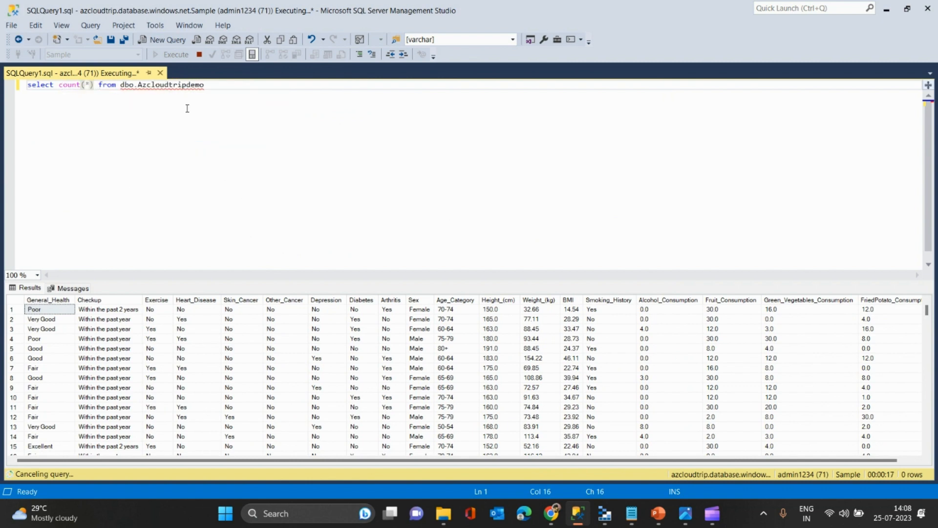
{"action": "left_click", "coordinate": [215, 97]}
{"action": "key", "text": "shift+Home"}
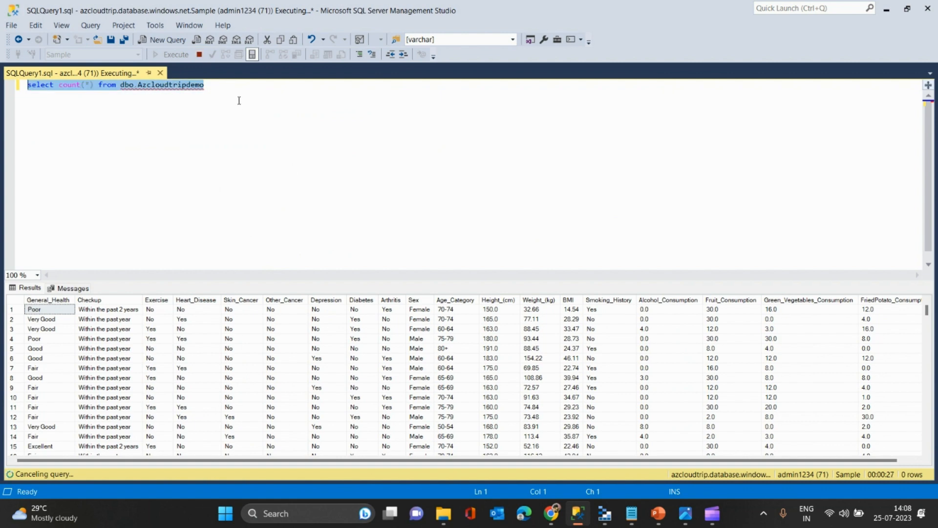
{"action": "left_click", "coordinate": [202, 57]}
{"action": "left_click", "coordinate": [216, 83]}
{"action": "left_click_drag", "start_coordinate": [215, 83], "coordinate": [5, 82]}
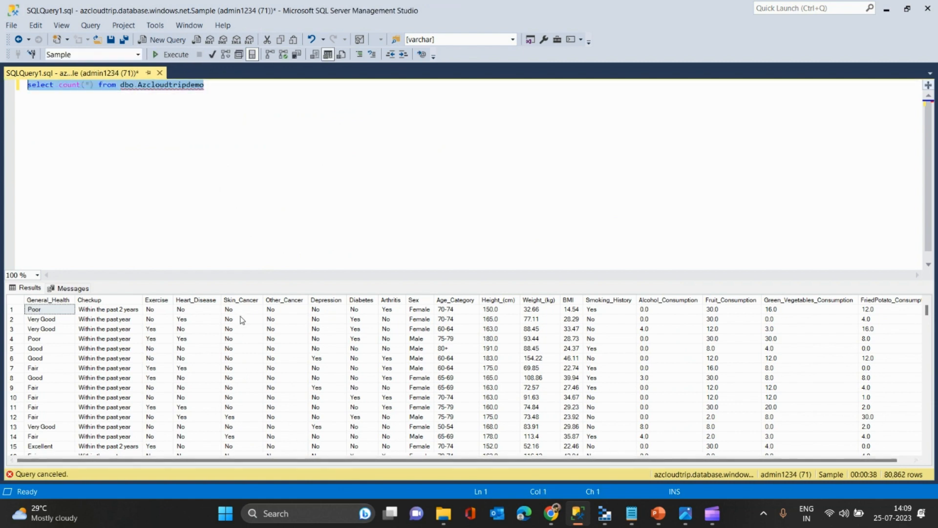
{"action": "key", "text": "F5"}
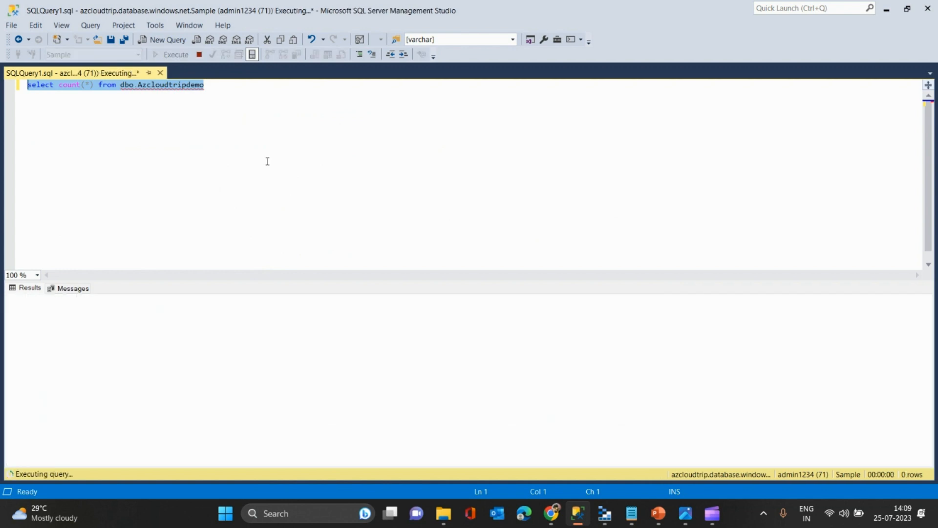
{"action": "left_click", "coordinate": [44, 311]}
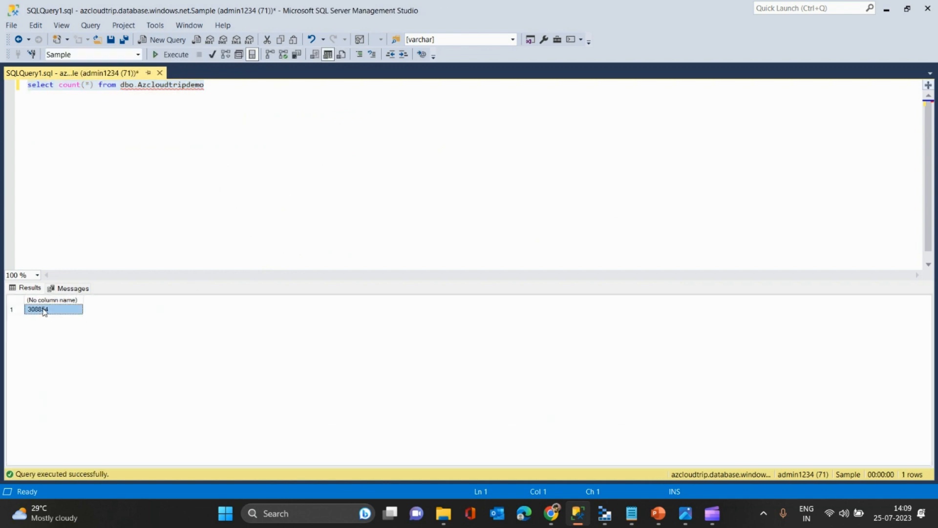
- Start a comment with -- two lines below the count query and paste the copied content into it
{"action": "left_click", "coordinate": [210, 88]}
{"action": "key", "text": "Return"}
{"action": "key", "text": "Return"}
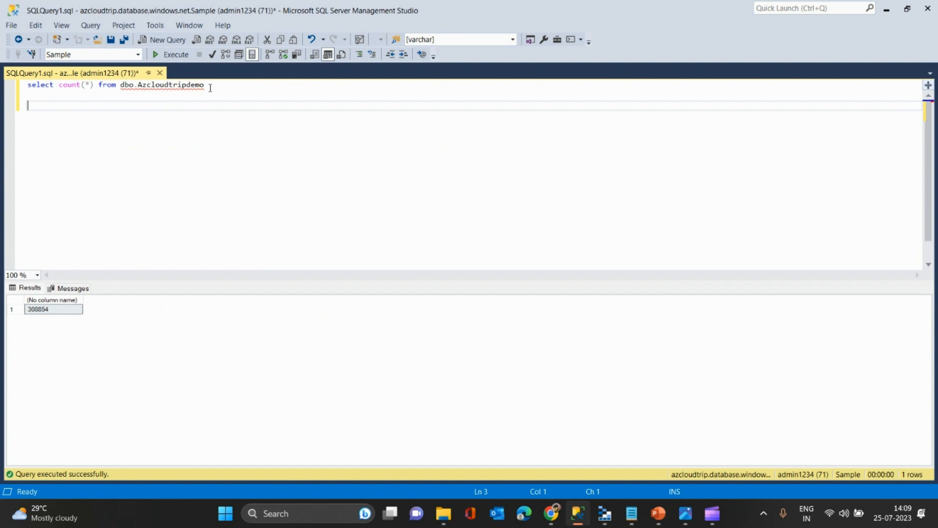
{"action": "type", "text": "--"}
{"action": "key", "text": "ctrl+v"}
- Switch back to Azure Data Factory and set the Copy_From_blob_AzSql activity's maximum data integration unit to 32
{"action": "key", "text": "alt+Tab"}
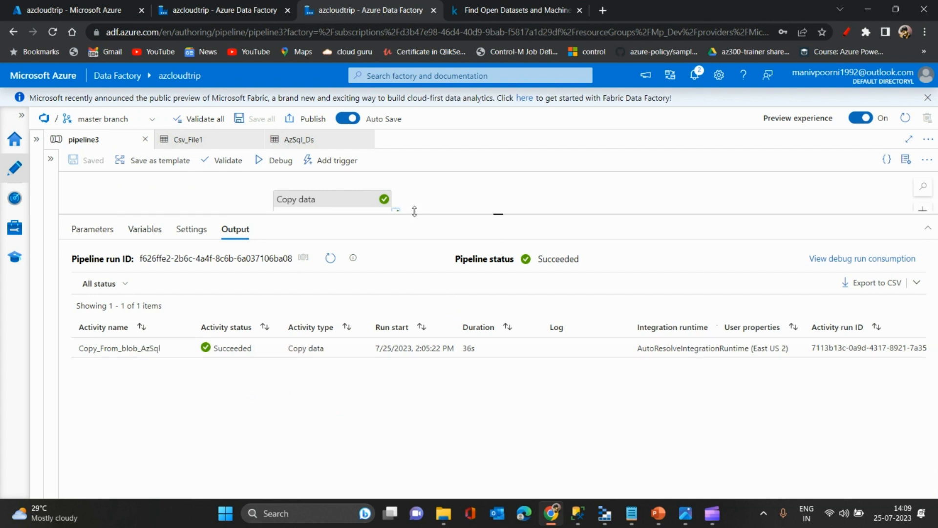
{"action": "left_click_drag", "start_coordinate": [415, 211], "coordinate": [414, 226]}
{"action": "left_click", "coordinate": [322, 215]}
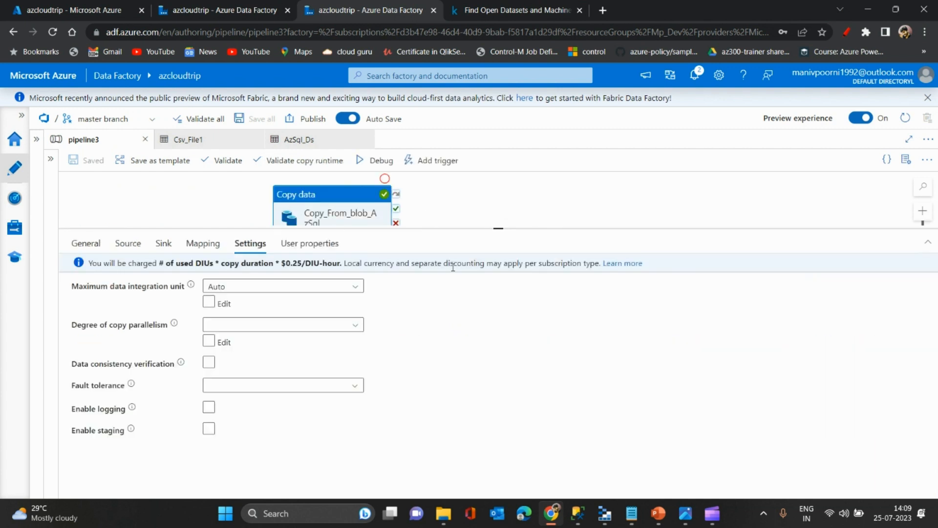
{"action": "left_click", "coordinate": [311, 288]}
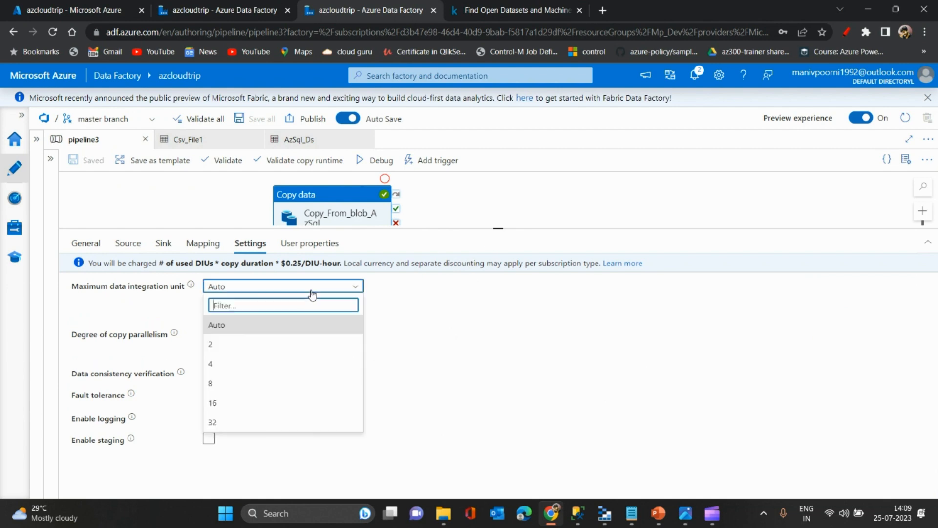
{"action": "left_click", "coordinate": [234, 427]}
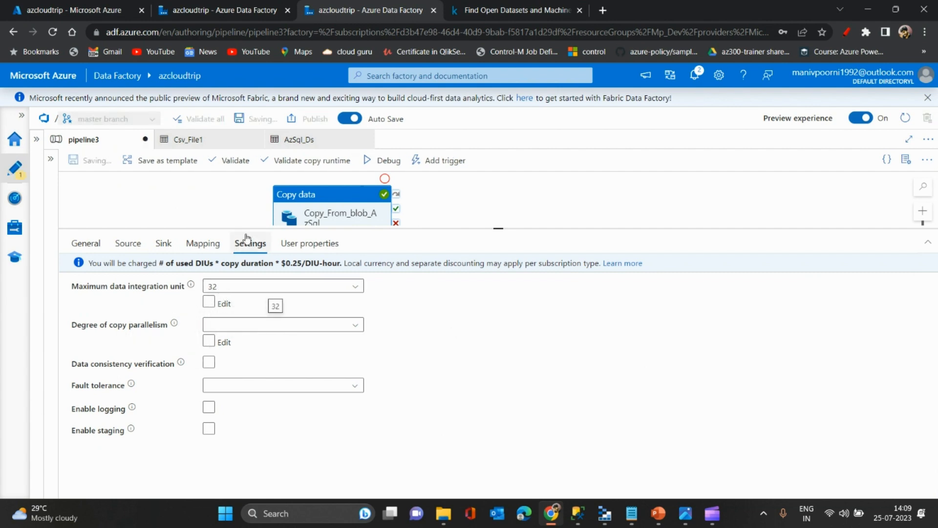
{"action": "left_click", "coordinate": [204, 209]}
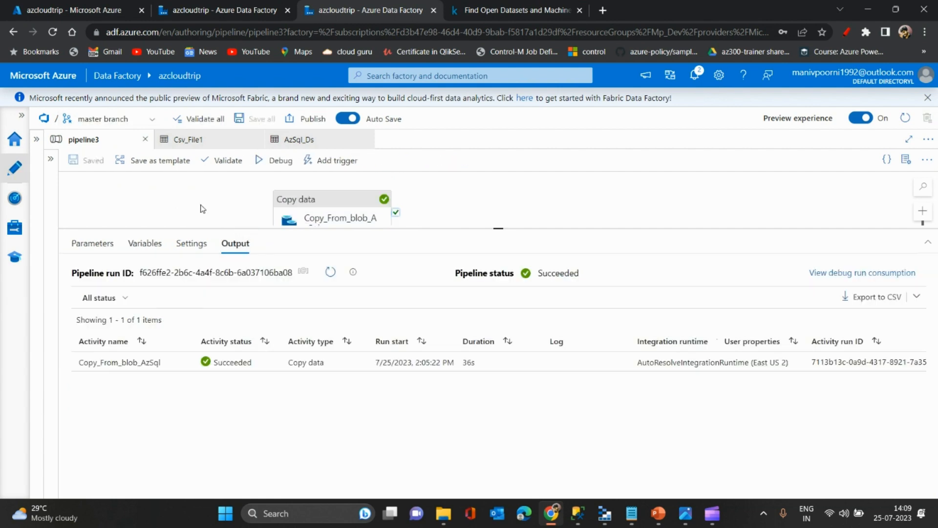
- Start another debug run of pipeline3 with the changed copy settings and keep refreshing its run status
{"action": "left_click", "coordinate": [265, 165]}
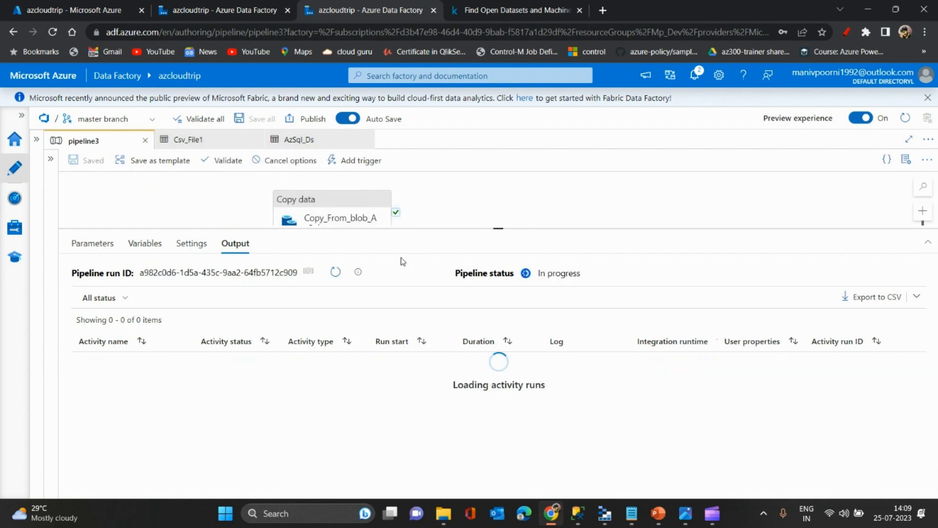
{"action": "left_click", "coordinate": [335, 275]}
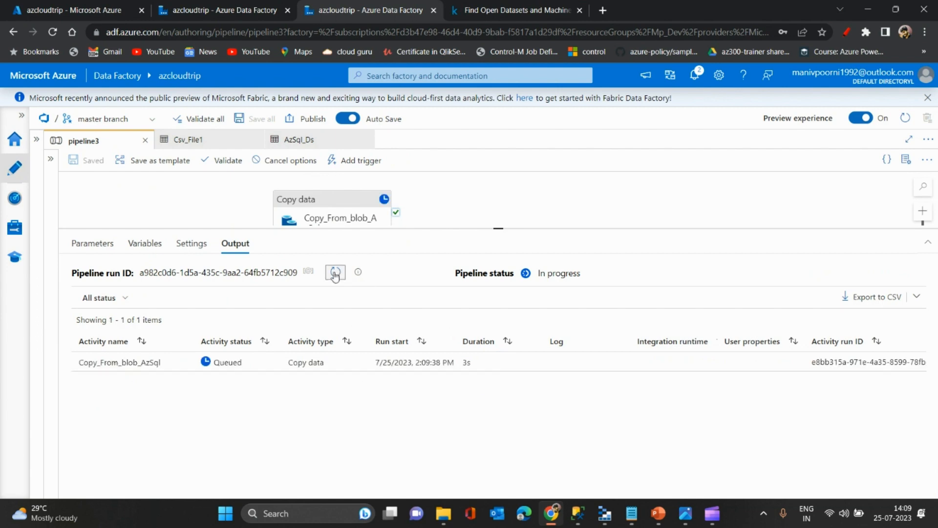
{"action": "left_click", "coordinate": [334, 274]}
{"action": "left_click", "coordinate": [335, 274]}
{"action": "left_click", "coordinate": [335, 275]}
{"action": "left_click", "coordinate": [335, 275]}
{"action": "left_click", "coordinate": [335, 274]}
{"action": "left_click", "coordinate": [335, 274]}
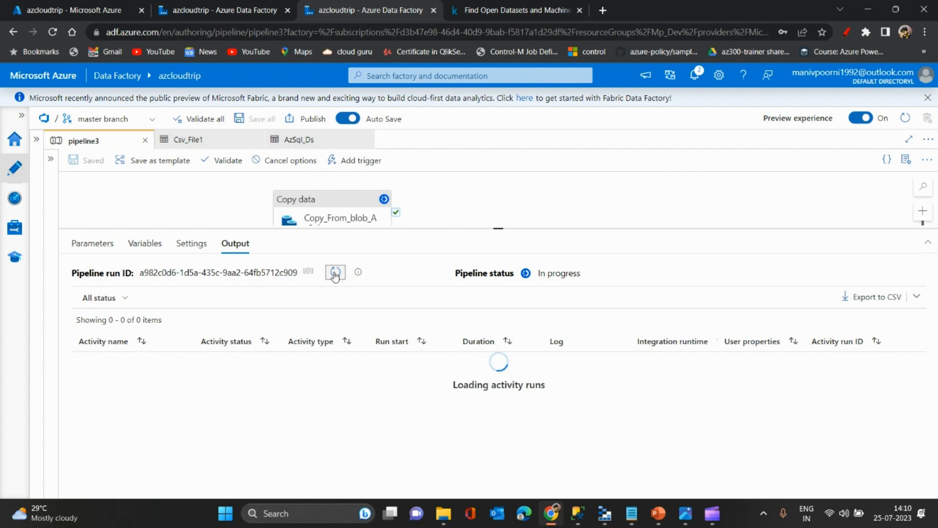
- Refresh the pipeline3 debug run until it finishes and check the copy activity's status and duration
{"action": "left_click", "coordinate": [335, 275]}
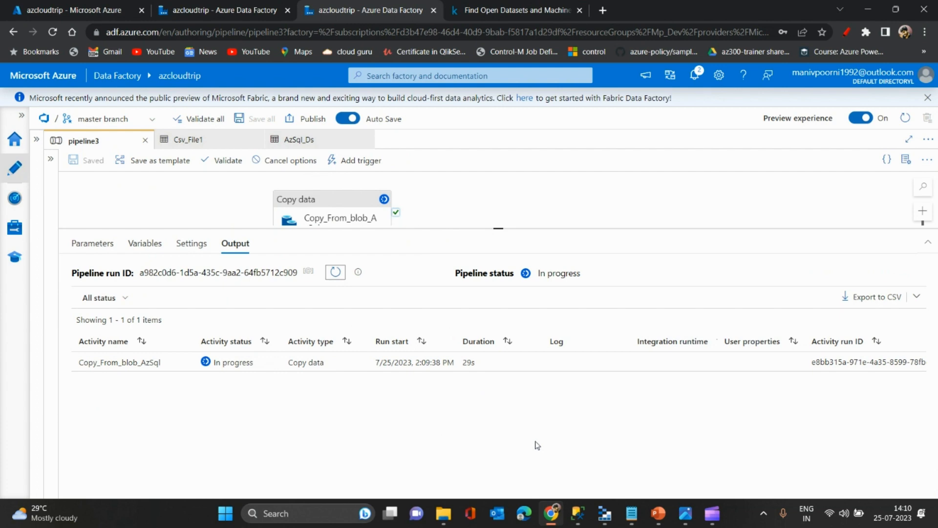
{"action": "left_click", "coordinate": [335, 274]}
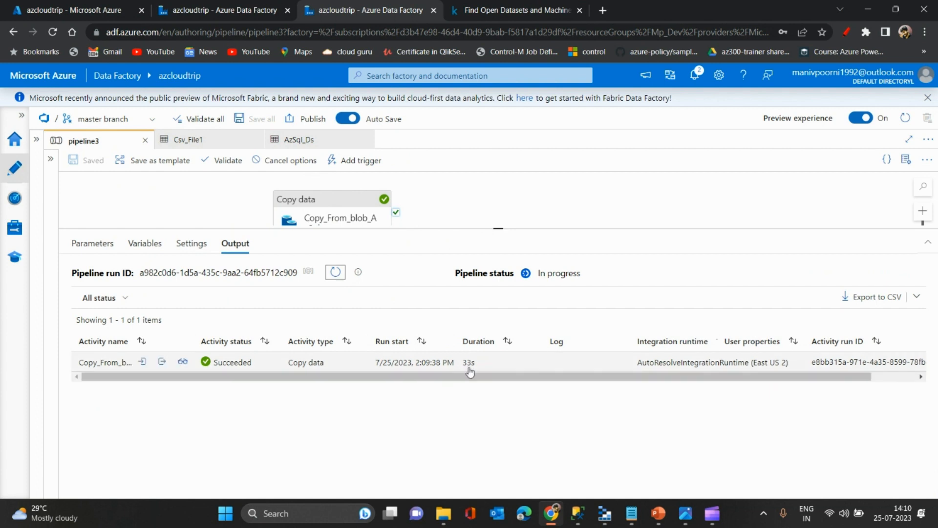
{"action": "left_click_drag", "start_coordinate": [500, 229], "coordinate": [499, 221]}
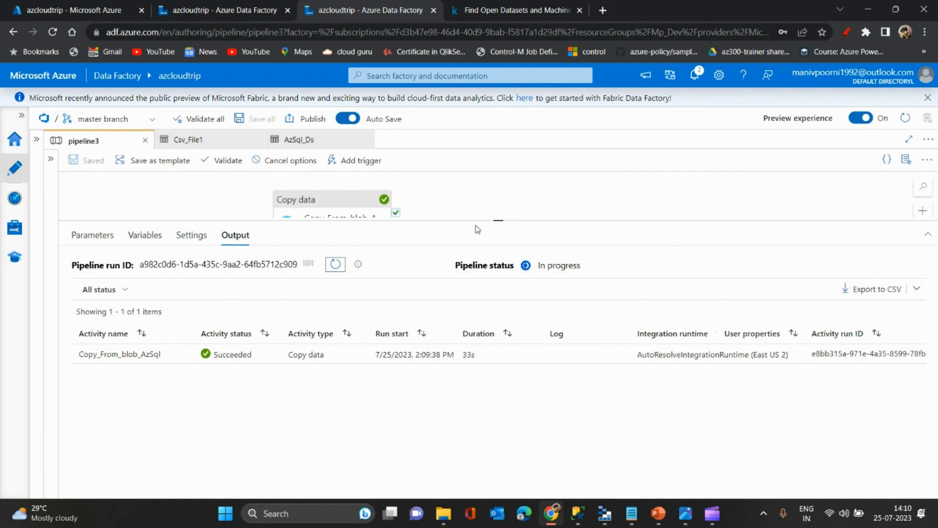
{"action": "left_click_drag", "start_coordinate": [471, 221], "coordinate": [474, 241]}
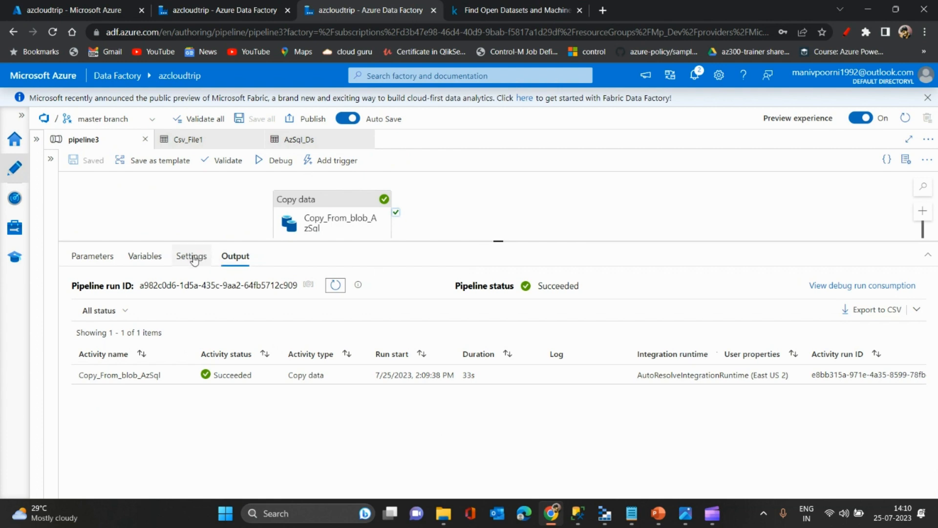
- Review the degree of copy parallelism options in the Copy_From_blob_AzSql activity's settings without choosing one
{"action": "left_click", "coordinate": [337, 217]}
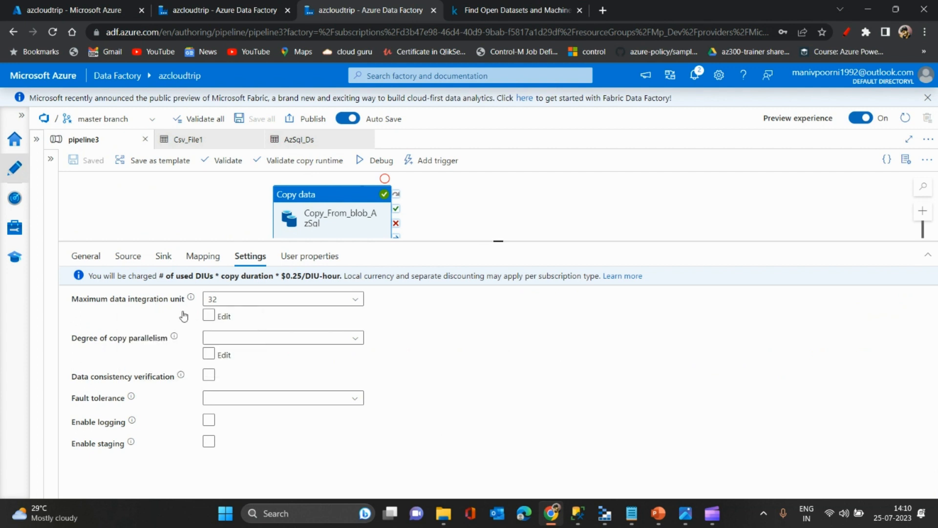
{"action": "left_click", "coordinate": [349, 339]}
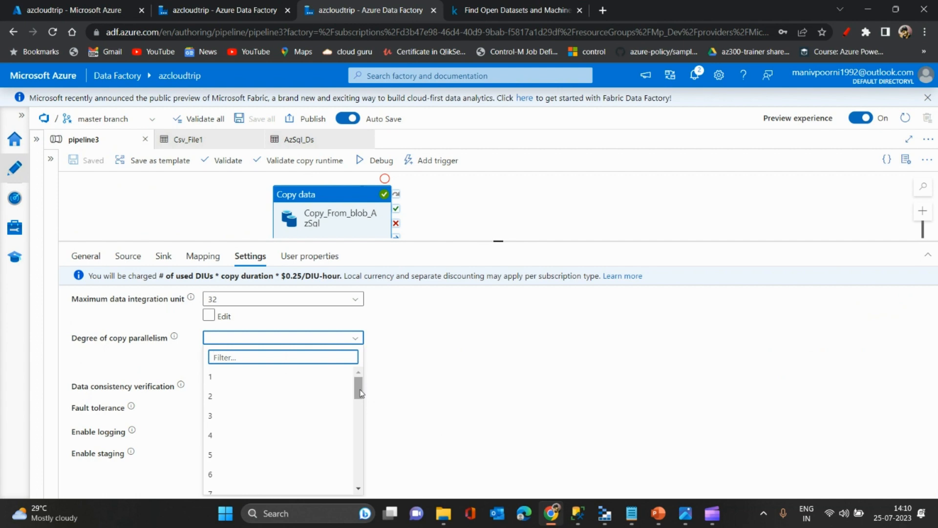
{"action": "mouse_move", "coordinate": [360, 394]}
{"action": "left_mouse_down"}
{"action": "mouse_move", "coordinate": [358, 455]}
{"action": "mouse_move", "coordinate": [354, 393]}
{"action": "mouse_move", "coordinate": [359, 403]}
{"action": "left_mouse_up"}
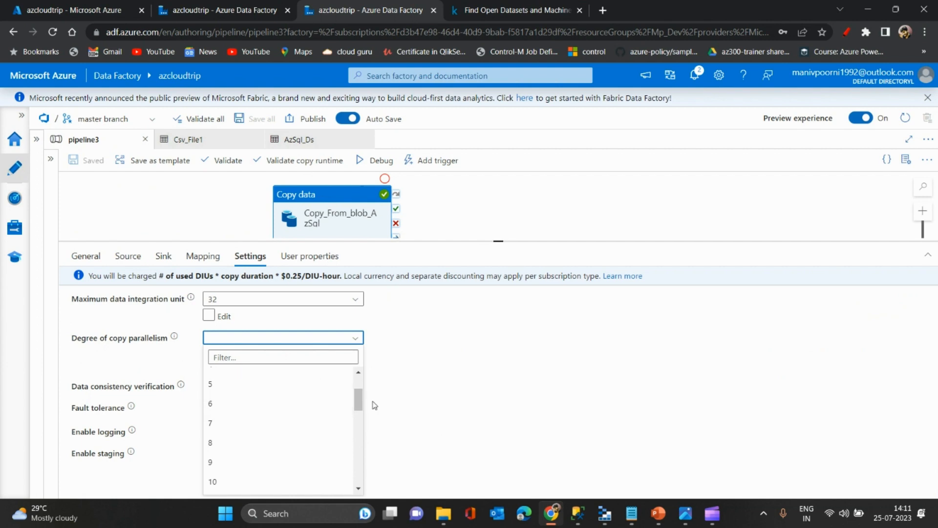
{"action": "left_click_drag", "start_coordinate": [451, 241], "coordinate": [447, 291]}
{"action": "left_click", "coordinate": [474, 268]}
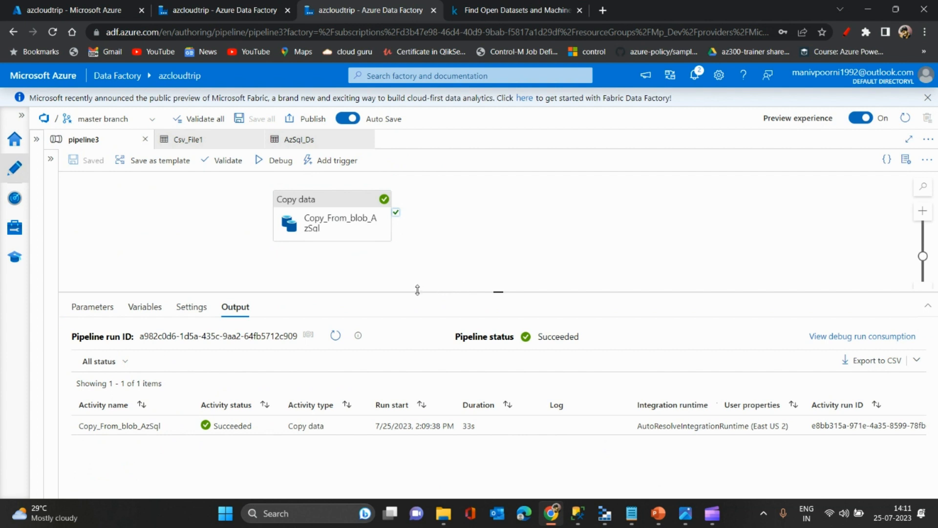
- Reopen the Copy_From_blob_AzSql activity's configuration and view its user properties
{"action": "left_click", "coordinate": [364, 205]}
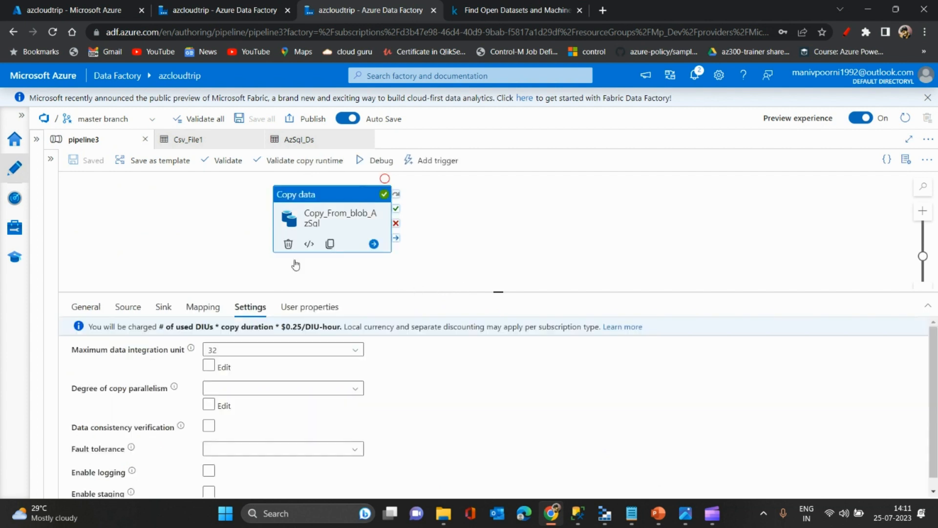
{"action": "left_click_drag", "start_coordinate": [312, 294], "coordinate": [311, 254]}
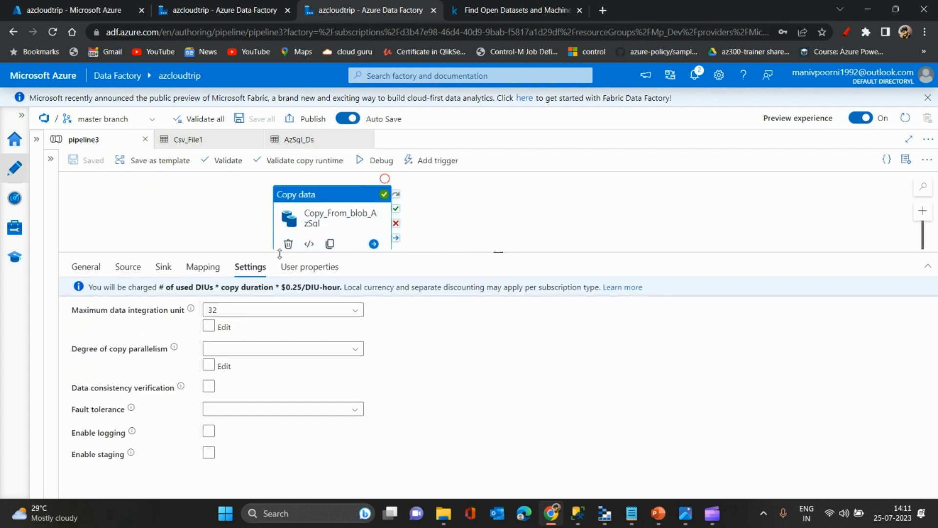
{"action": "left_click", "coordinate": [307, 273]}
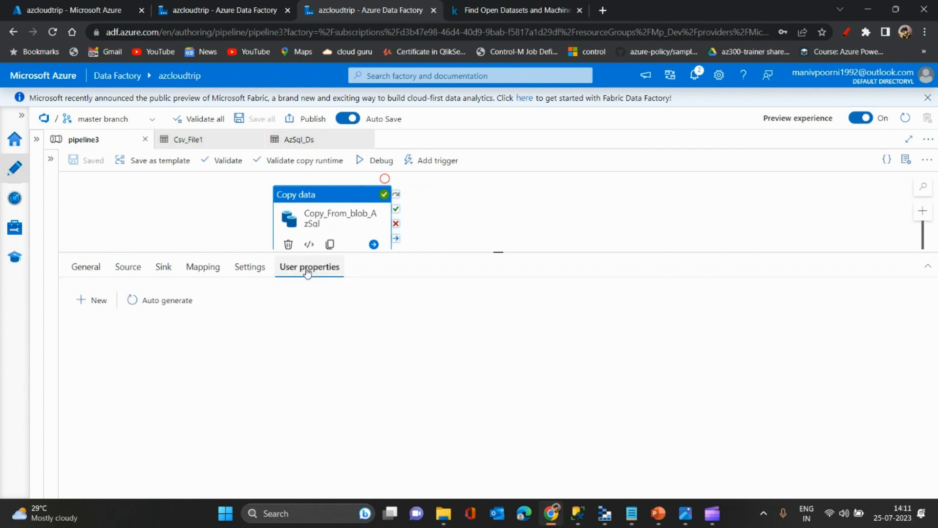
- Return to the pipeline's run output and examine all columns of the copy activity's run entry
{"action": "left_click", "coordinate": [179, 210]}
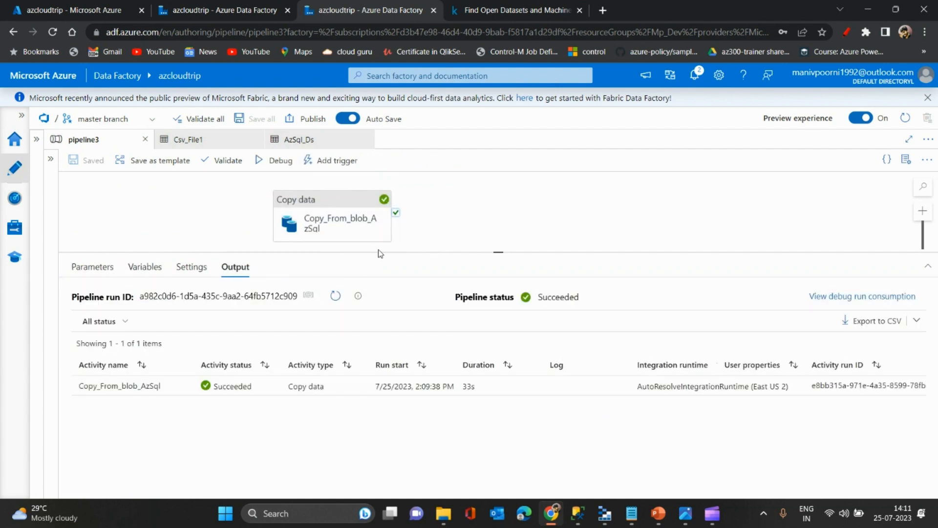
{"action": "left_click_drag", "start_coordinate": [378, 251], "coordinate": [378, 203]}
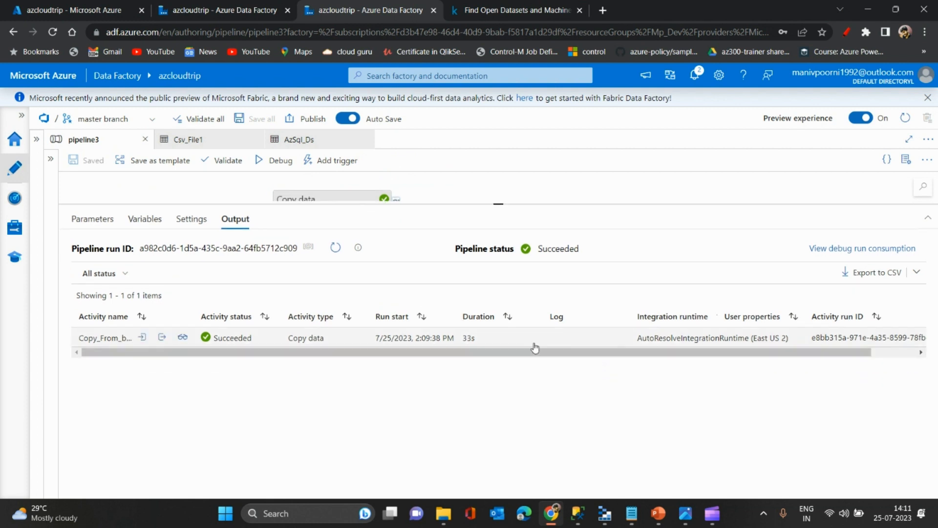
{"action": "left_click_drag", "start_coordinate": [563, 354], "coordinate": [654, 360]}
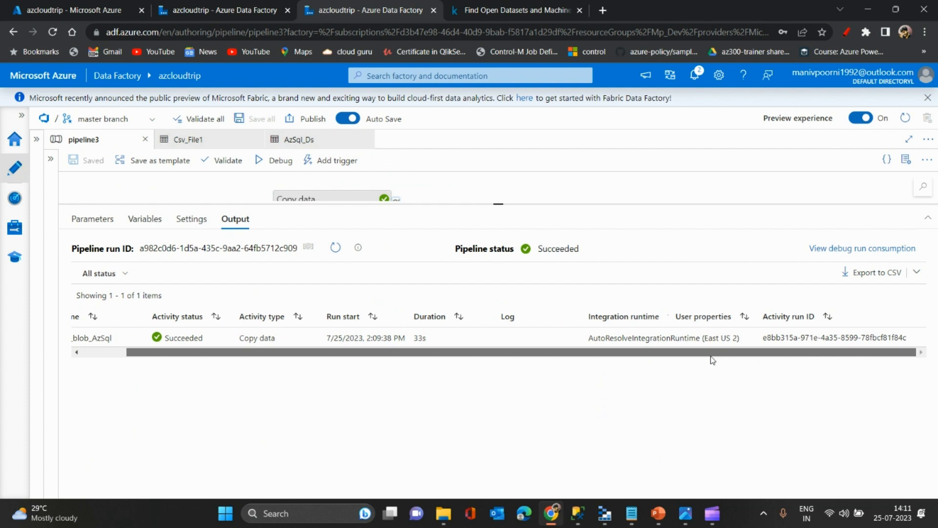
{"action": "scroll", "coordinate": [711, 352], "scroll_direction": "left", "scroll_amount": 3}
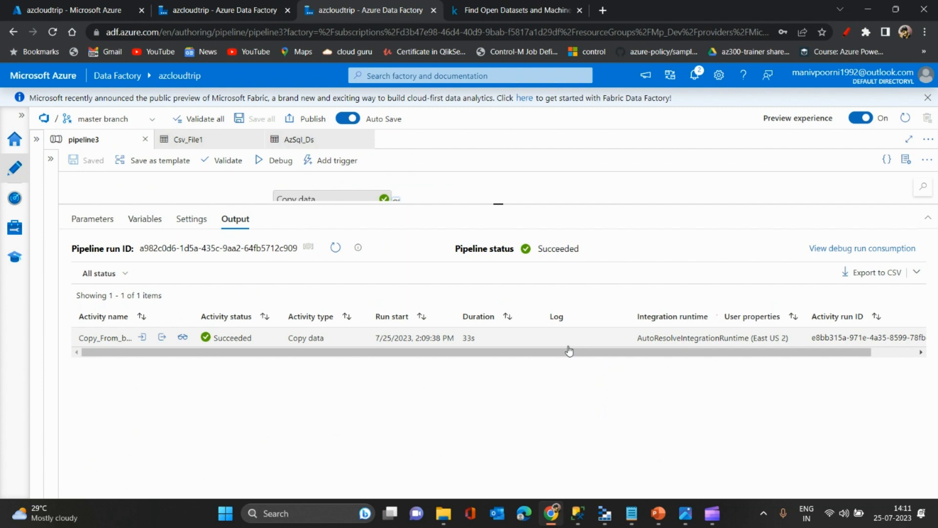
- Auto-generate the Source and Destination user properties for the Copy_From_blob_AzSql activity
{"action": "left_click", "coordinate": [327, 196]}
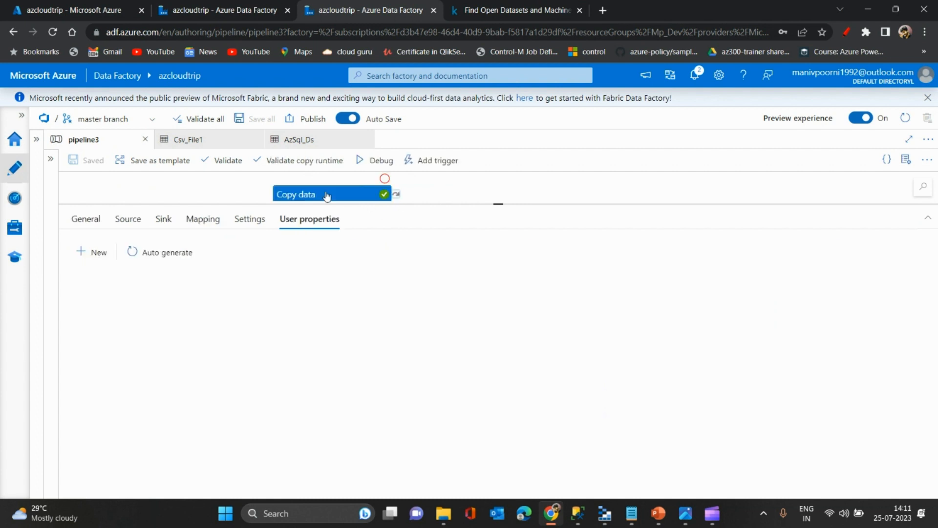
{"action": "left_click", "coordinate": [133, 251]}
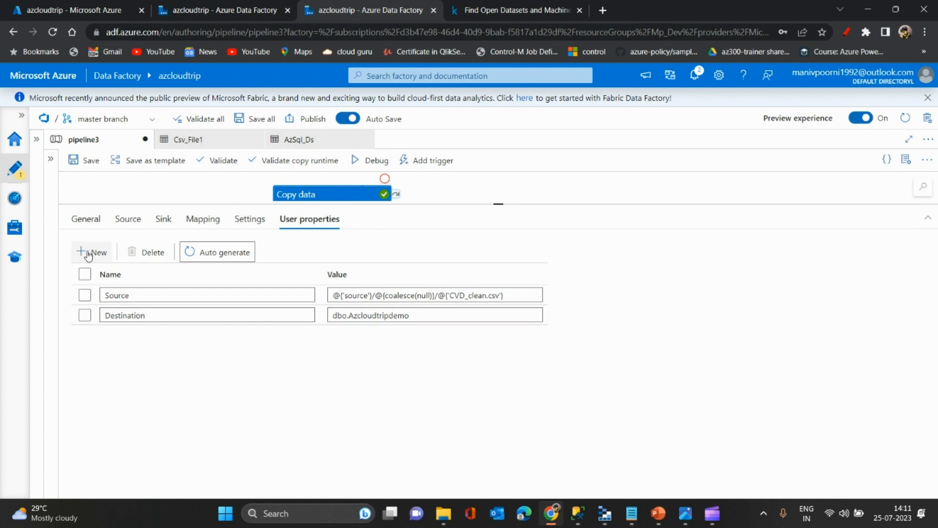
{"action": "left_click", "coordinate": [208, 194]}
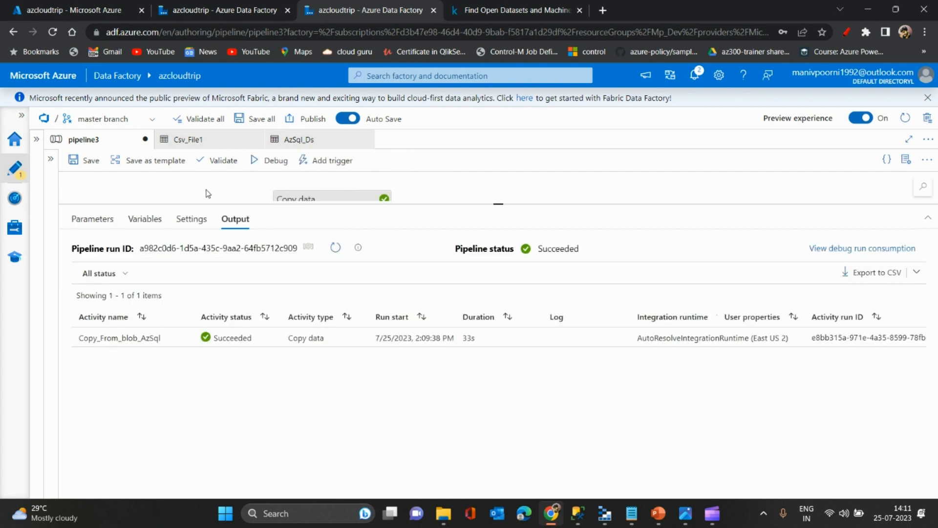
- Start a debug run of pipeline3 with the generated user properties and refresh its status until the copy activity finishes
{"action": "left_click", "coordinate": [269, 161]}
{"action": "left_click_drag", "start_coordinate": [489, 202], "coordinate": [475, 174]}
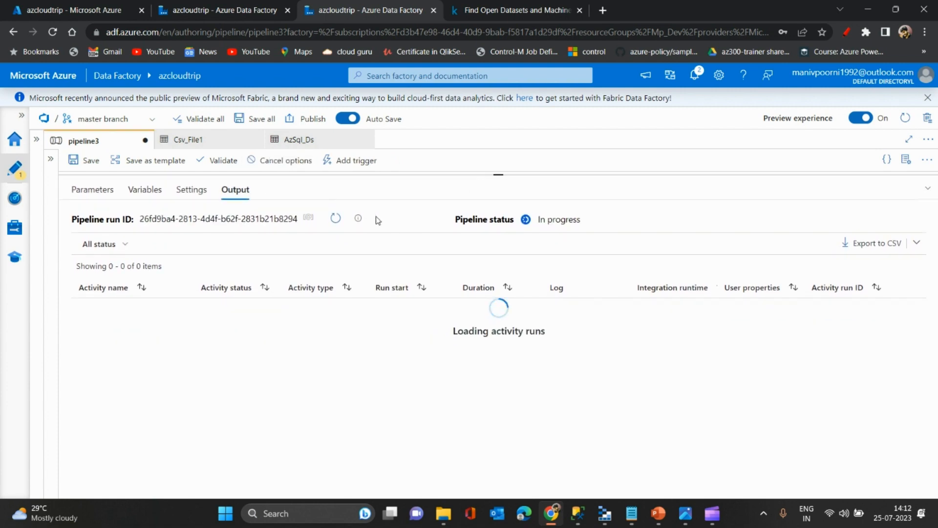
{"action": "left_click", "coordinate": [335, 220]}
{"action": "left_click", "coordinate": [336, 223]}
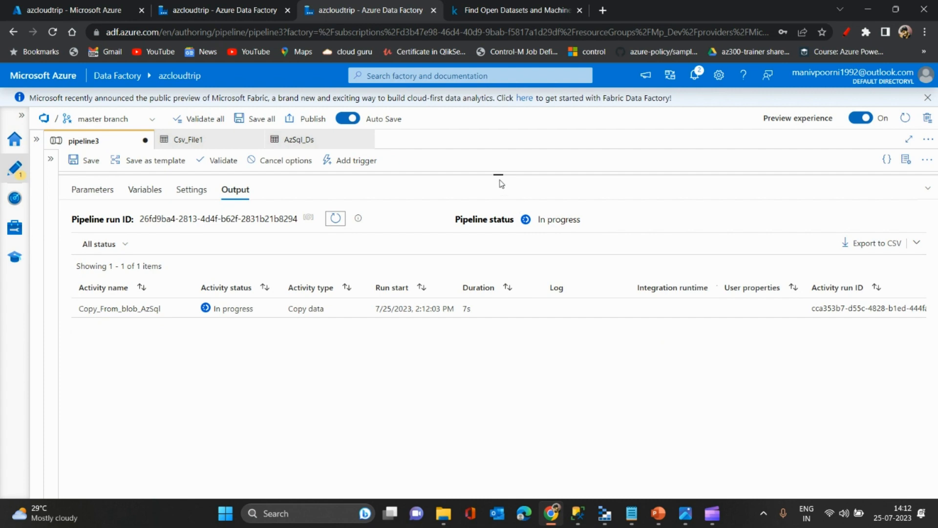
{"action": "left_click_drag", "start_coordinate": [497, 177], "coordinate": [495, 210]}
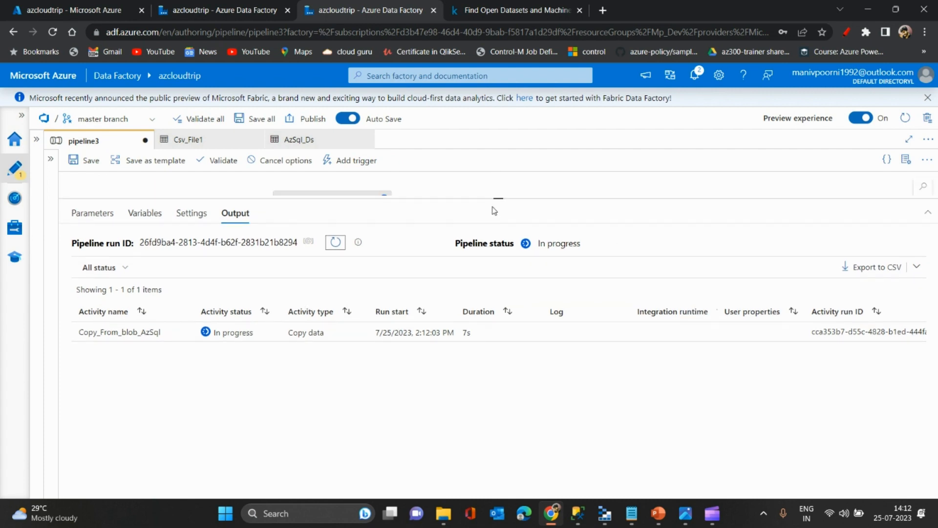
{"action": "mouse_move", "coordinate": [301, 339]}
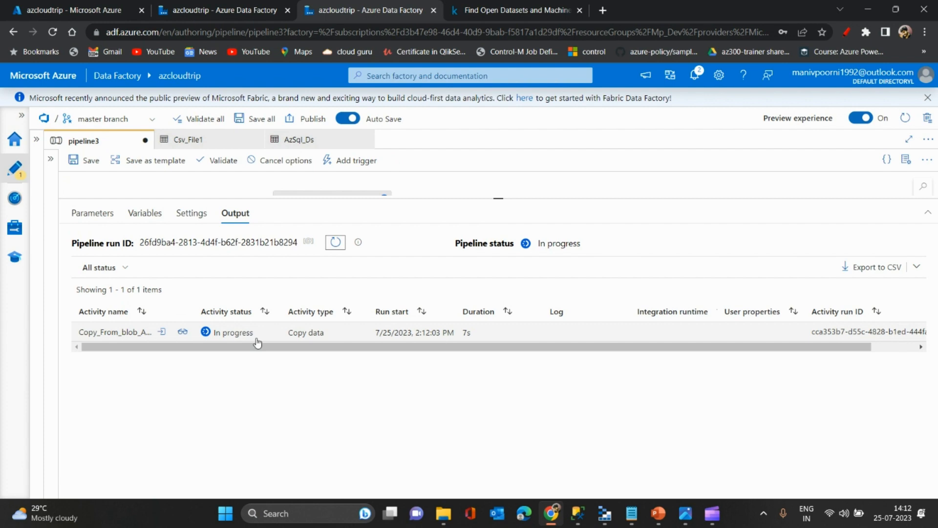
{"action": "left_click", "coordinate": [333, 243]}
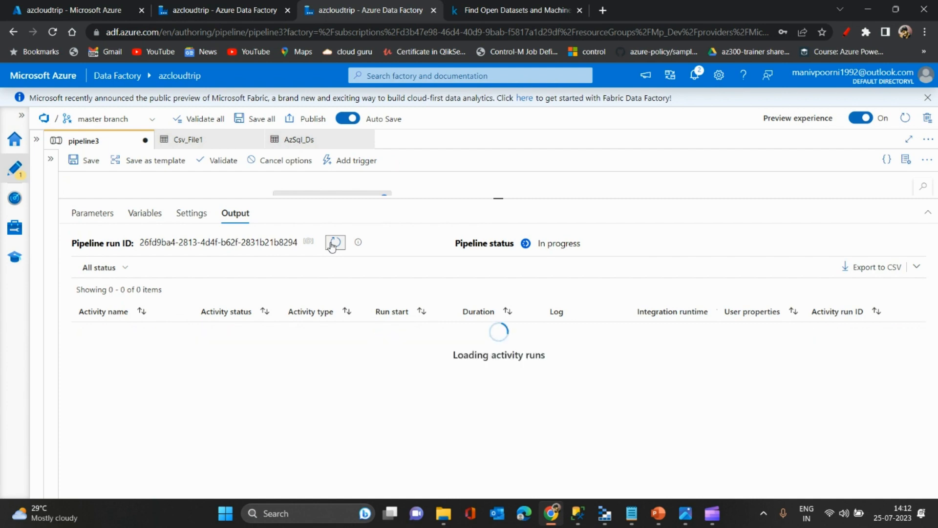
{"action": "left_click", "coordinate": [335, 243]}
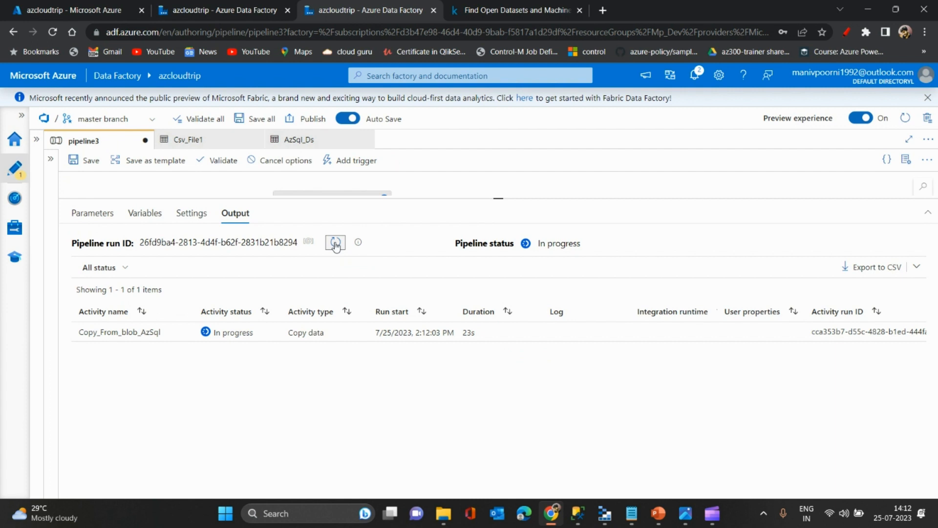
{"action": "left_click", "coordinate": [336, 244]}
{"action": "left_click", "coordinate": [336, 244]}
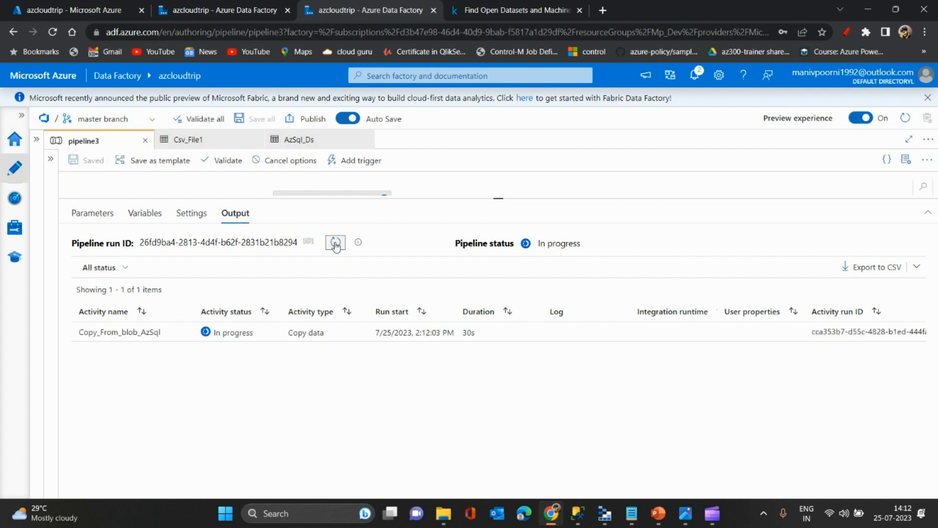
{"action": "left_click", "coordinate": [335, 244]}
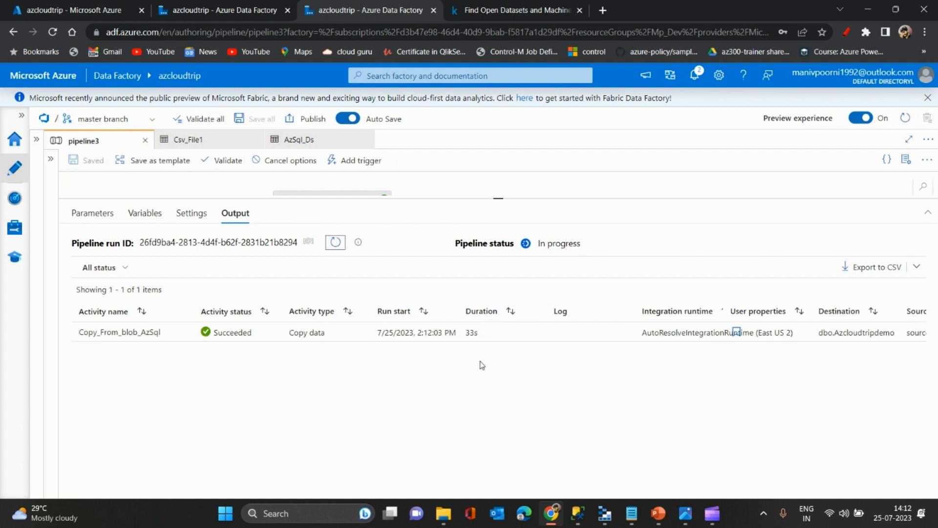
- Examine the finished run's duration, Destination and Source user property columns, and activity run ID
{"action": "mouse_move", "coordinate": [477, 342]}
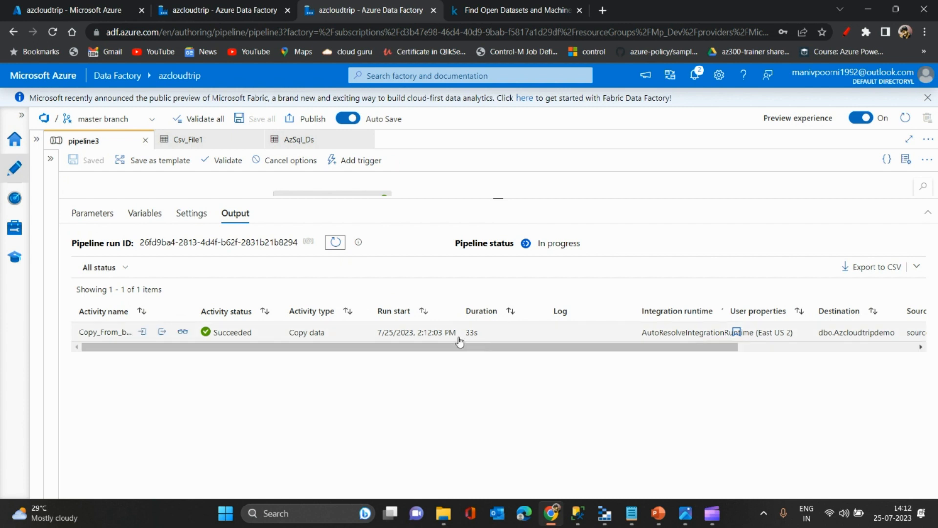
{"action": "left_click_drag", "start_coordinate": [434, 345], "coordinate": [662, 355]}
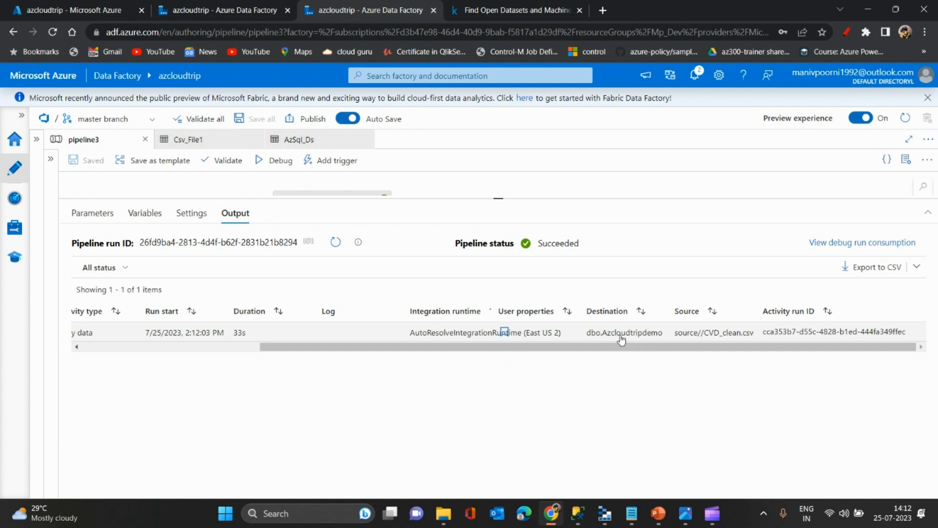
{"action": "left_click_drag", "start_coordinate": [663, 336], "coordinate": [587, 345]}
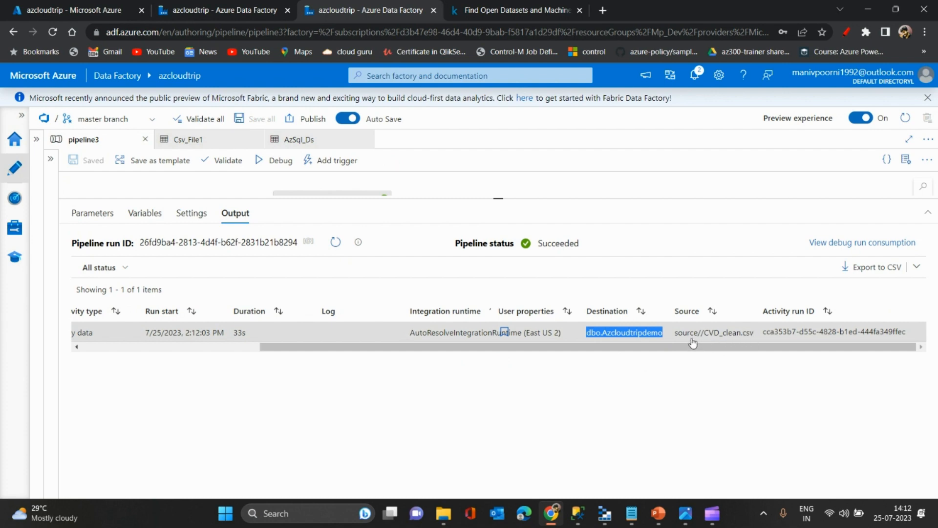
{"action": "left_click", "coordinate": [655, 332]}
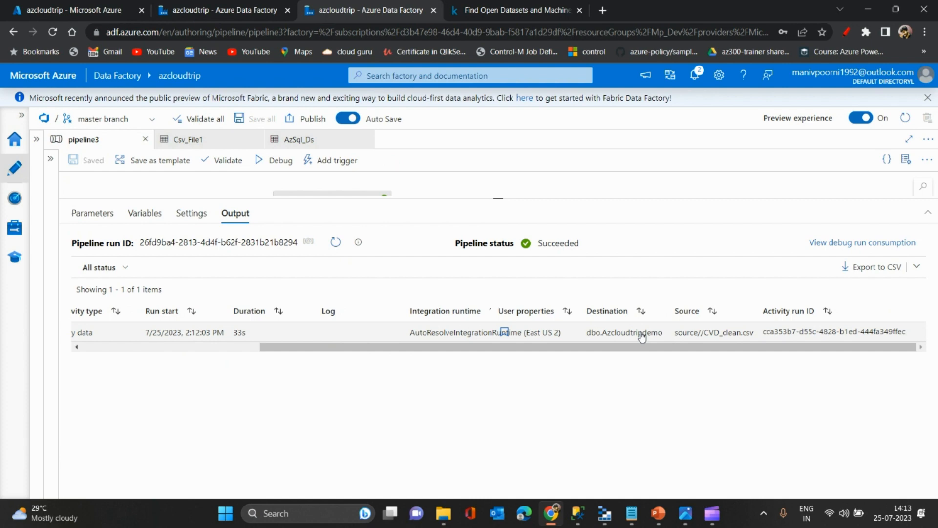
{"action": "left_click_drag", "start_coordinate": [634, 347], "coordinate": [910, 338]}
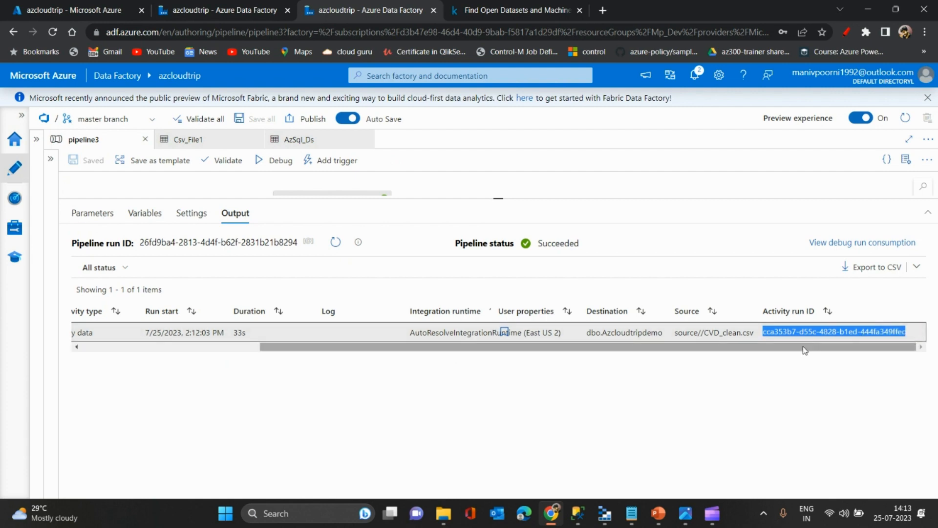
{"action": "left_click_drag", "start_coordinate": [804, 348], "coordinate": [379, 358]}
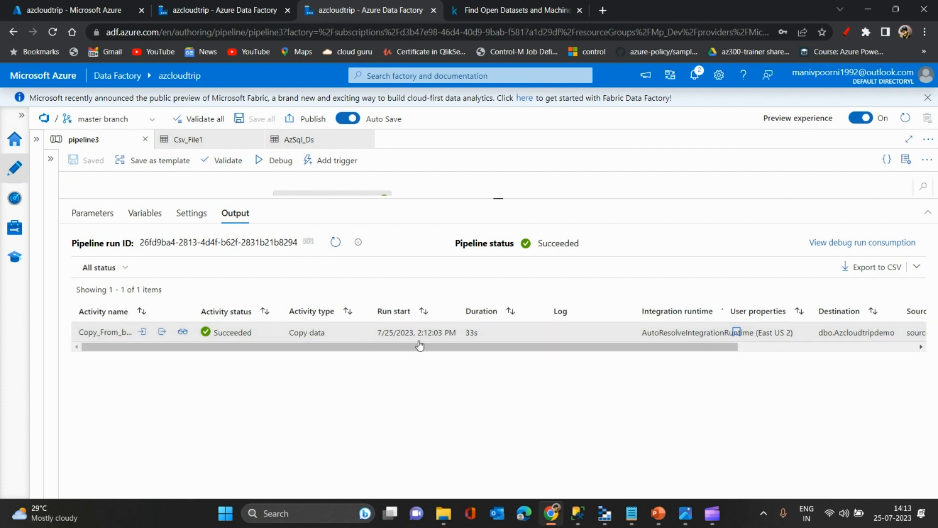
{"action": "left_click_drag", "start_coordinate": [477, 351], "coordinate": [590, 353]}
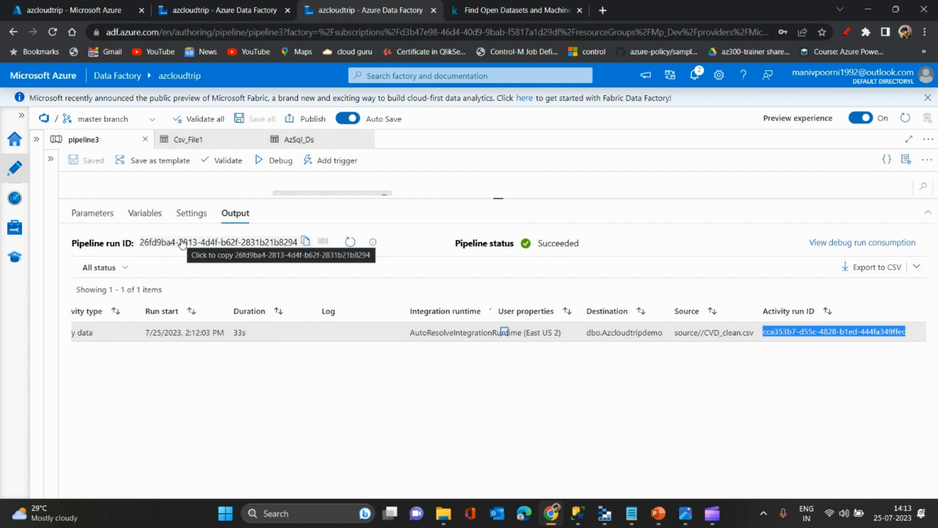
{"action": "left_click_drag", "start_coordinate": [513, 347], "coordinate": [333, 350]}
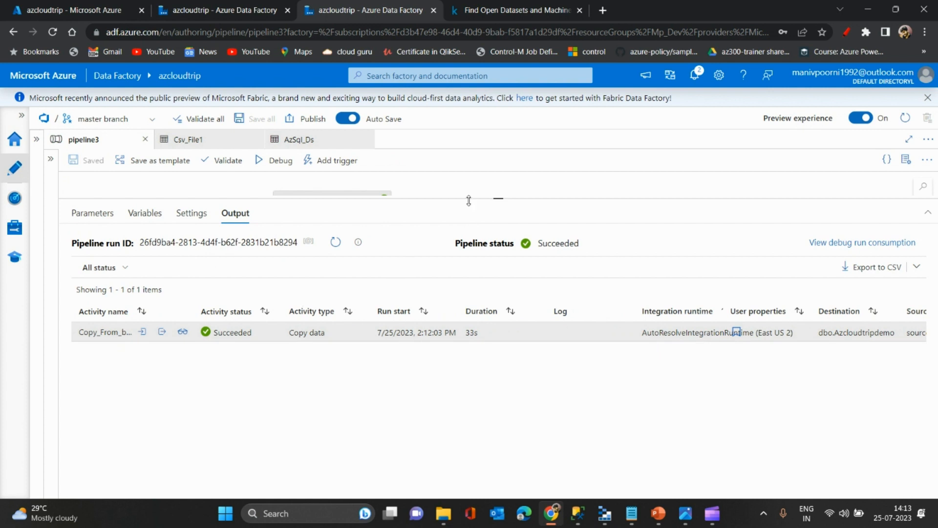
- Enlarge the pipeline canvas area and move the Copy_From_blob_AzSql activity toward the middle of the canvas
{"action": "left_click_drag", "start_coordinate": [469, 200], "coordinate": [470, 328]}
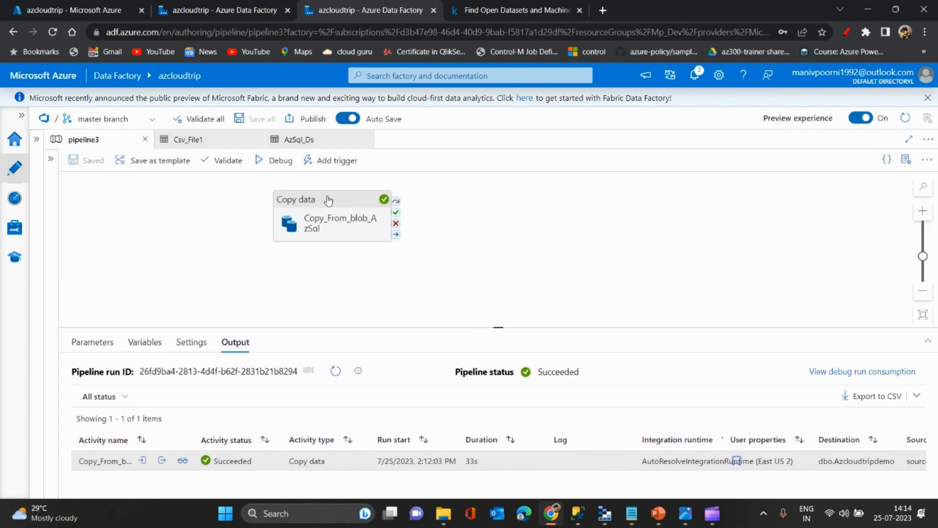
{"action": "left_click_drag", "start_coordinate": [328, 200], "coordinate": [528, 229]}
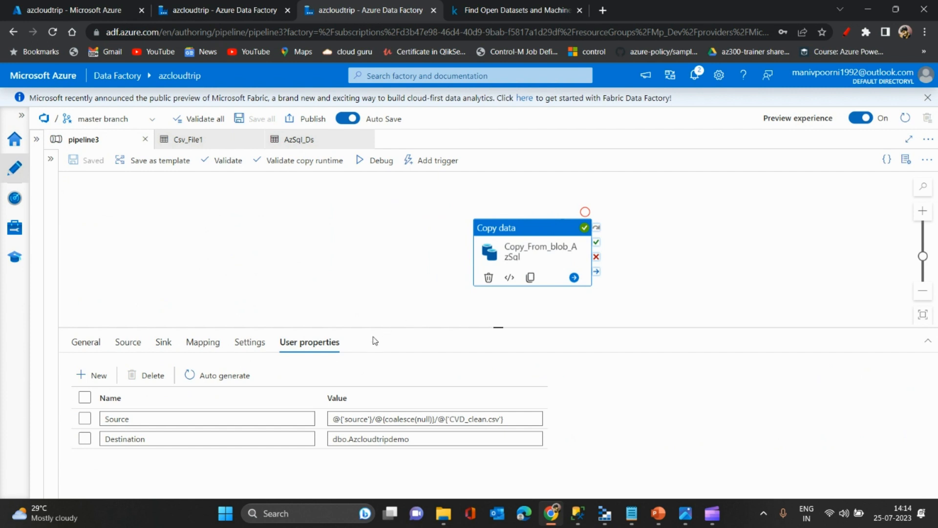
- Review the general settings of the Copy_From_blob_AzSql activity, including its activity state, timeout and retry options, resizing the properties area as needed
{"action": "left_click", "coordinate": [88, 341]}
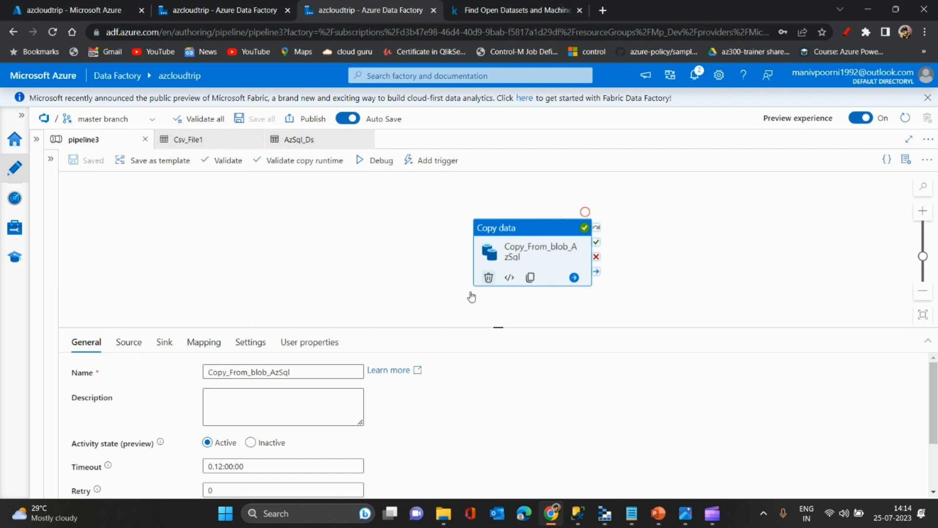
{"action": "left_click_drag", "start_coordinate": [441, 326], "coordinate": [449, 254]}
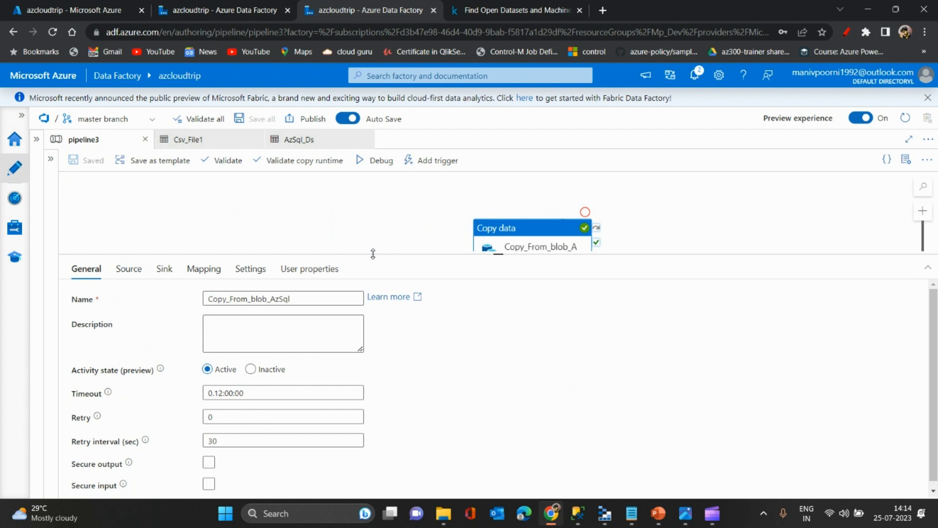
{"action": "left_click_drag", "start_coordinate": [373, 254], "coordinate": [383, 299]}
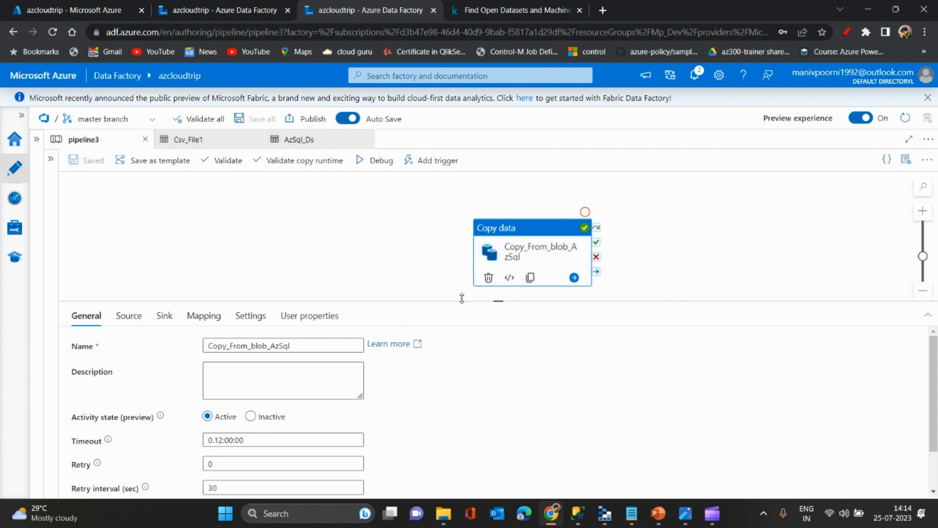
{"action": "left_click_drag", "start_coordinate": [461, 303], "coordinate": [463, 282]}
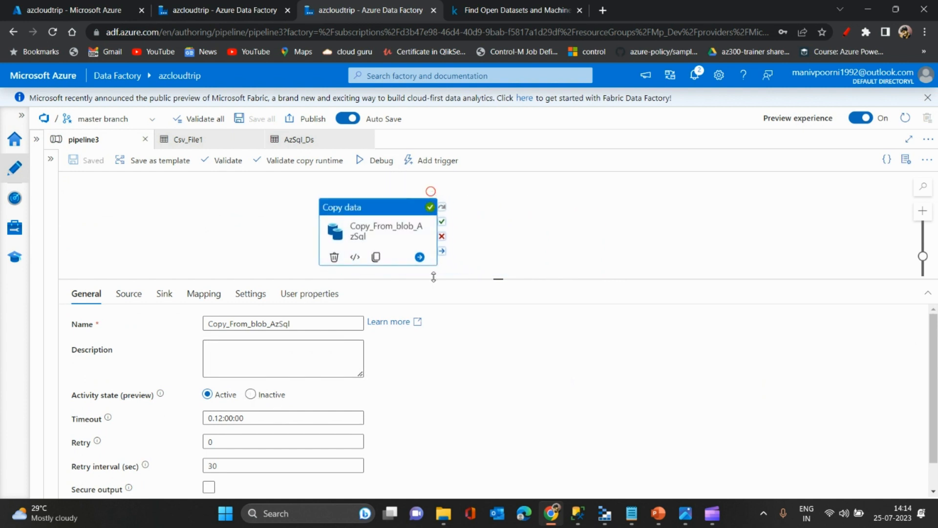
{"action": "left_click_drag", "start_coordinate": [433, 277], "coordinate": [423, 325]}
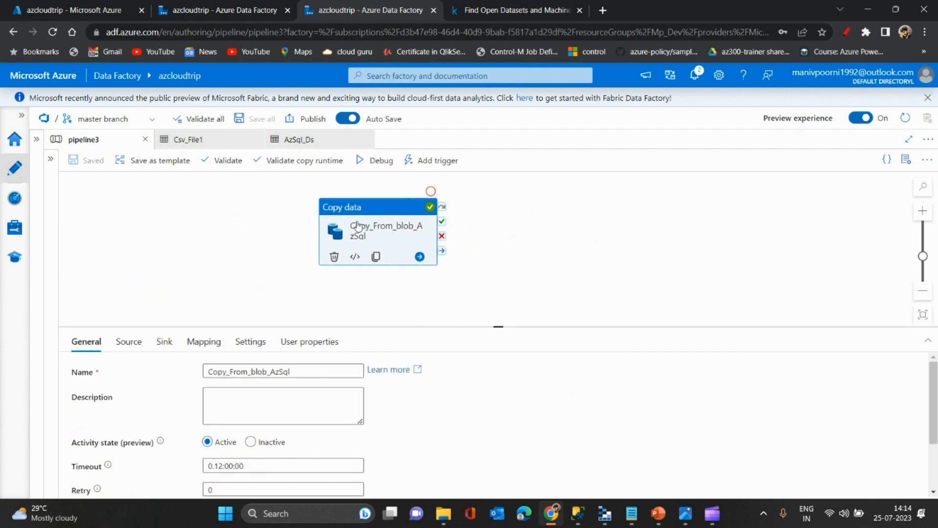
- Deactivate the Copy_From_blob_AzSql activity and start a debug run of pipeline3
{"action": "right_click", "coordinate": [383, 204]}
{"action": "left_click", "coordinate": [400, 250]}
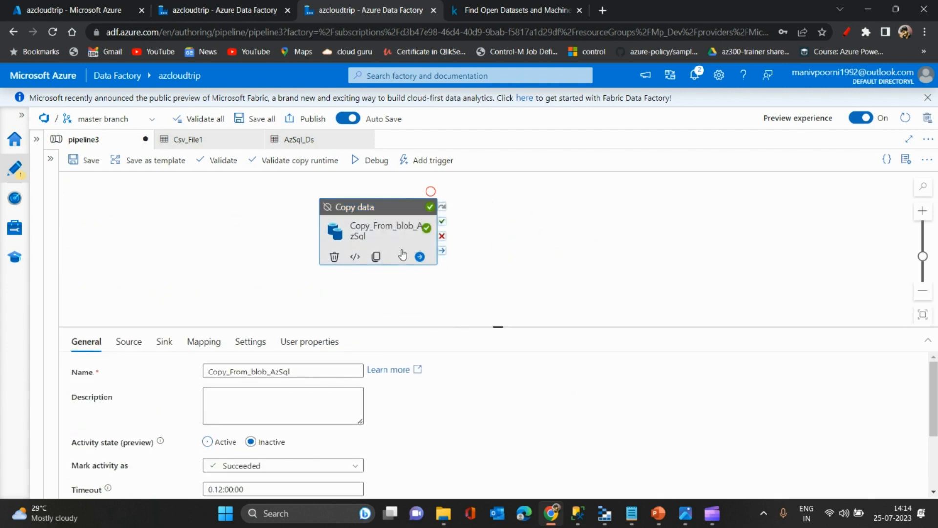
{"action": "left_click", "coordinate": [368, 162]}
{"action": "left_click", "coordinate": [441, 270]}
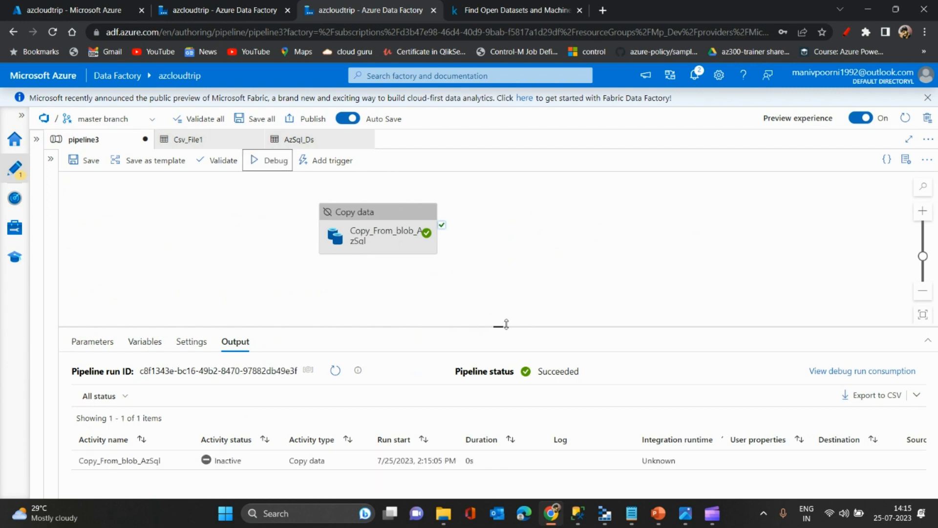
- Examine the deactivated activity's debug run output, from its status and duration across to the user property columns and activity run ID
{"action": "left_click_drag", "start_coordinate": [497, 327], "coordinate": [496, 279]}
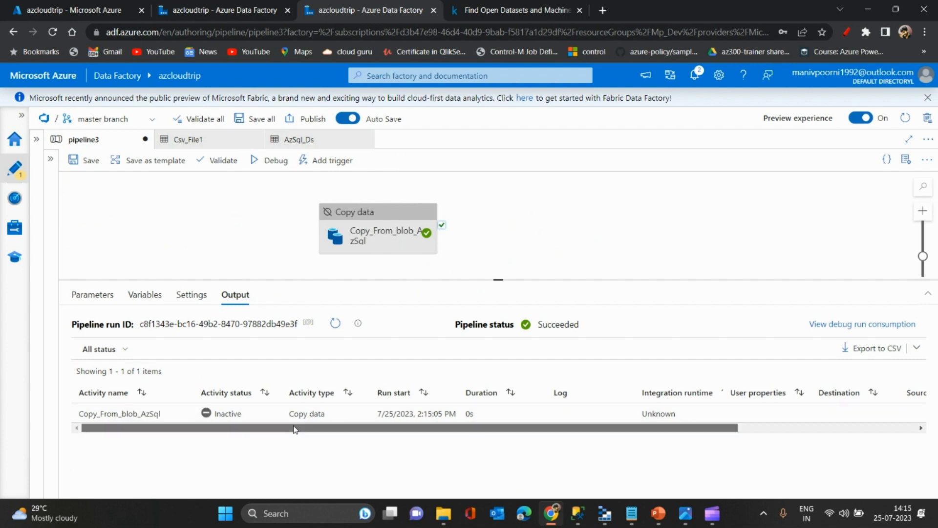
{"action": "left_click_drag", "start_coordinate": [296, 429], "coordinate": [578, 436]}
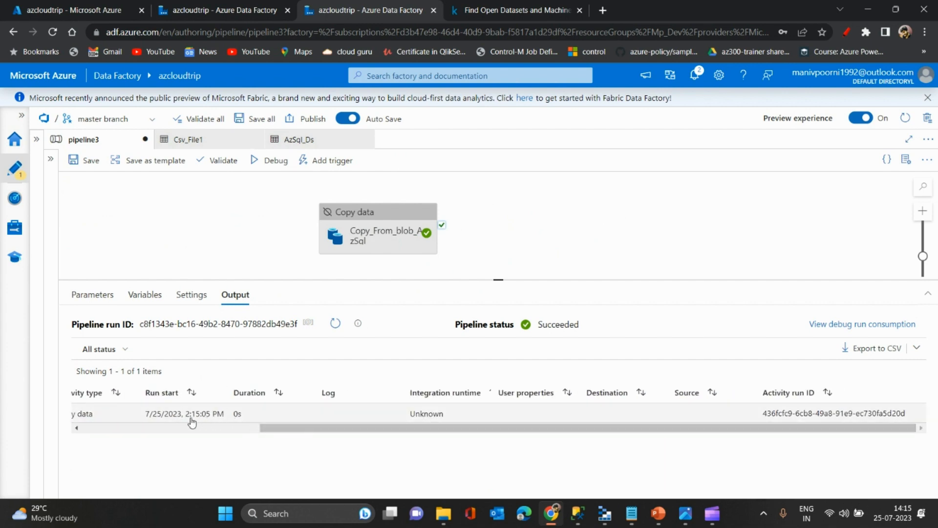
{"action": "left_click_drag", "start_coordinate": [319, 429], "coordinate": [130, 432]}
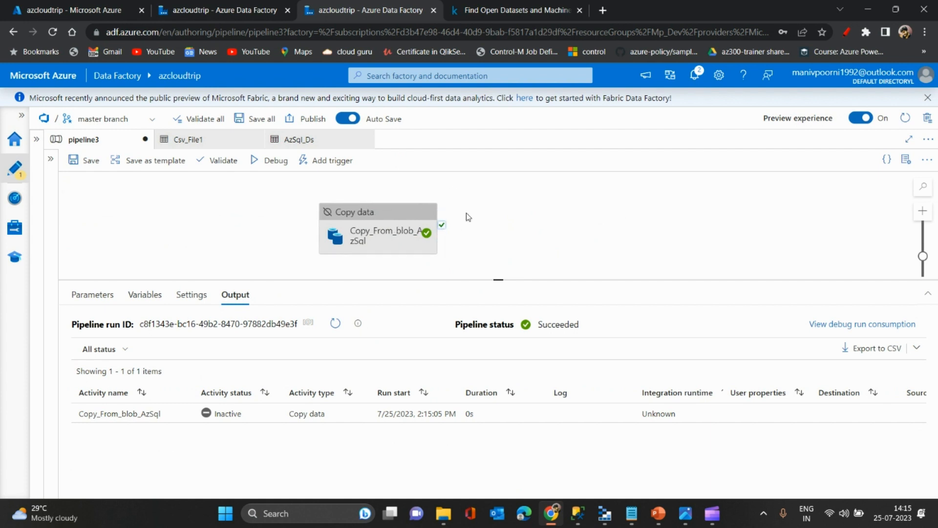
- Reactivate the Copy_From_blob_AzSql activity and give the pipeline canvas slightly more height
{"action": "right_click", "coordinate": [404, 214]}
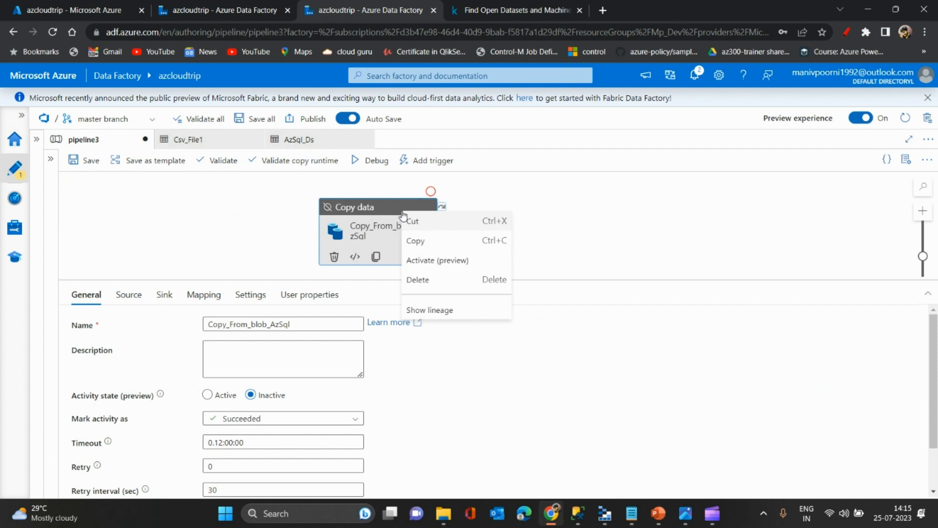
{"action": "left_click", "coordinate": [444, 263]}
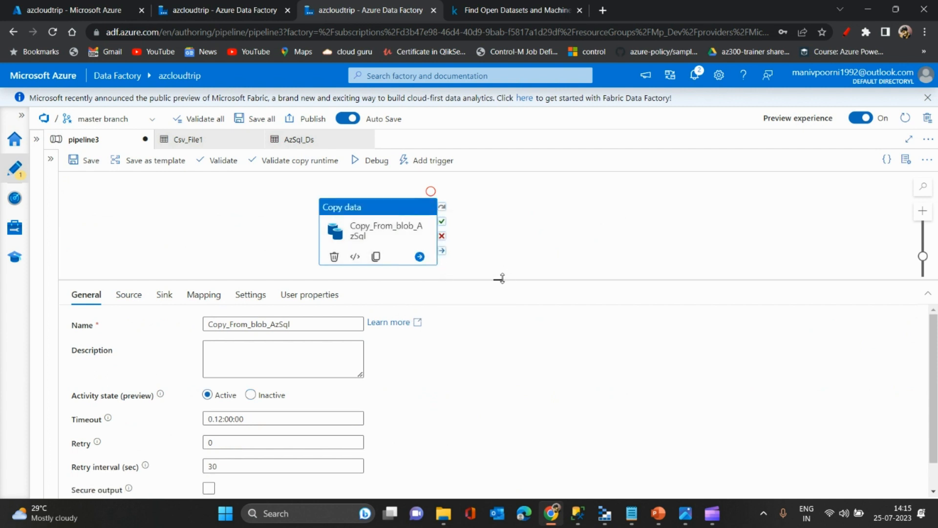
{"action": "mouse_move", "coordinate": [500, 278]}
{"action": "left_mouse_down"}
{"action": "mouse_move", "coordinate": [500, 255]}
{"action": "mouse_move", "coordinate": [501, 293]}
{"action": "left_mouse_up"}
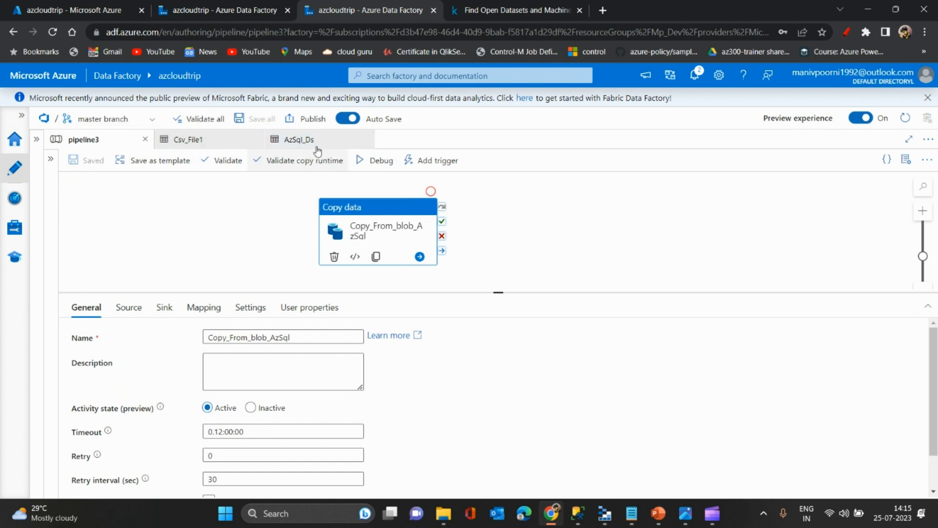
- View the repository branch list while staying on the master branch, and return to the pipeline3 debug output
{"action": "left_click", "coordinate": [90, 127]}
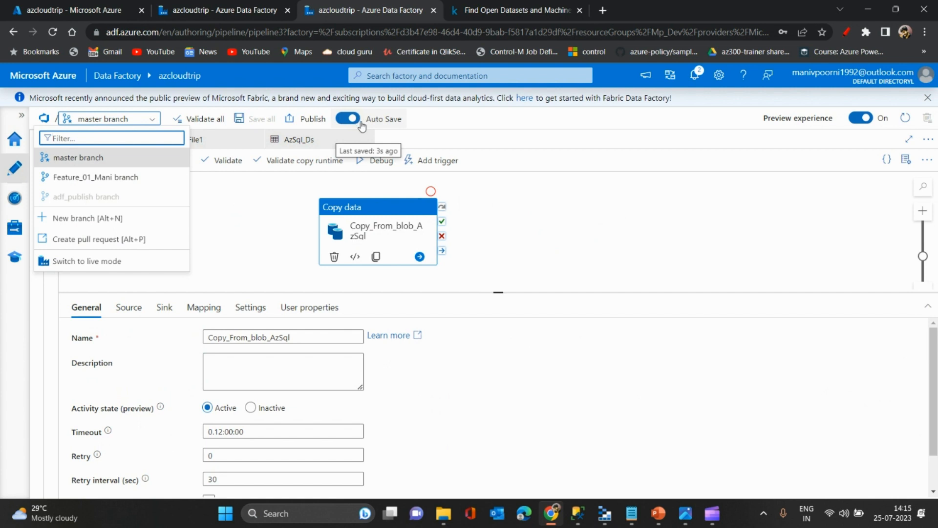
{"action": "left_click", "coordinate": [142, 124]}
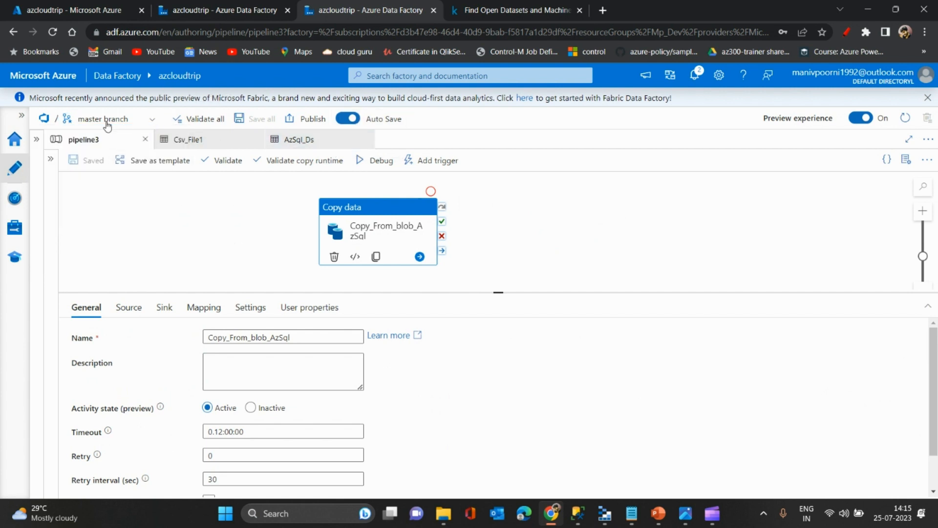
{"action": "left_click", "coordinate": [618, 243]}
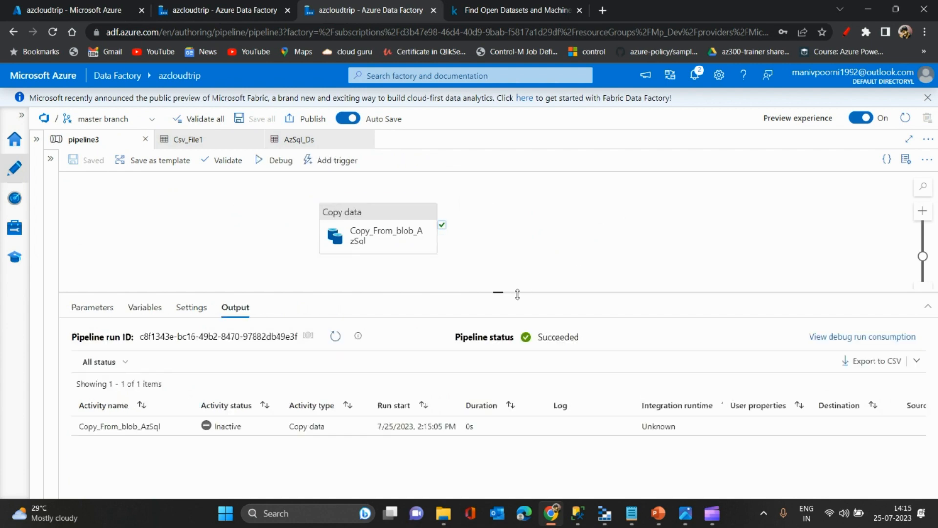
{"action": "left_click_drag", "start_coordinate": [507, 292], "coordinate": [507, 315]}
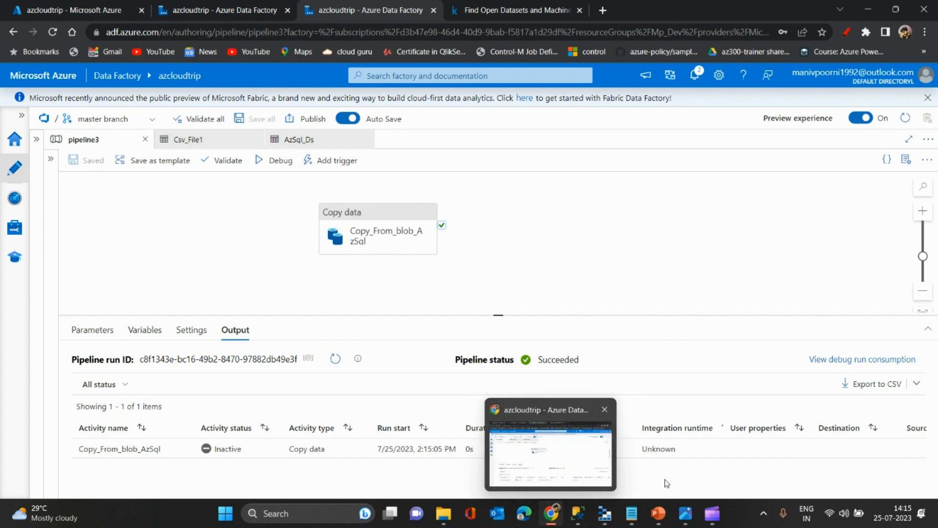
{"action": "mouse_move", "coordinate": [710, 517]}
{"action": "left_click", "coordinate": [745, 456]}
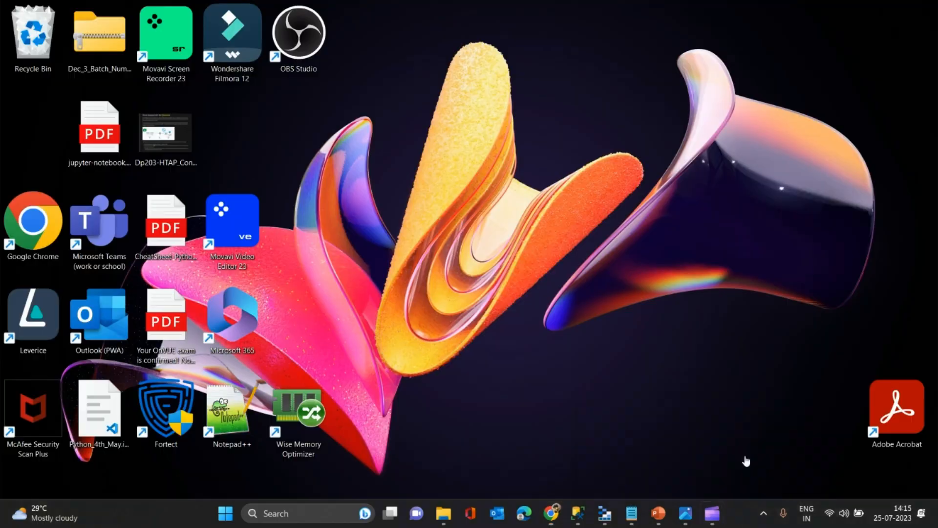